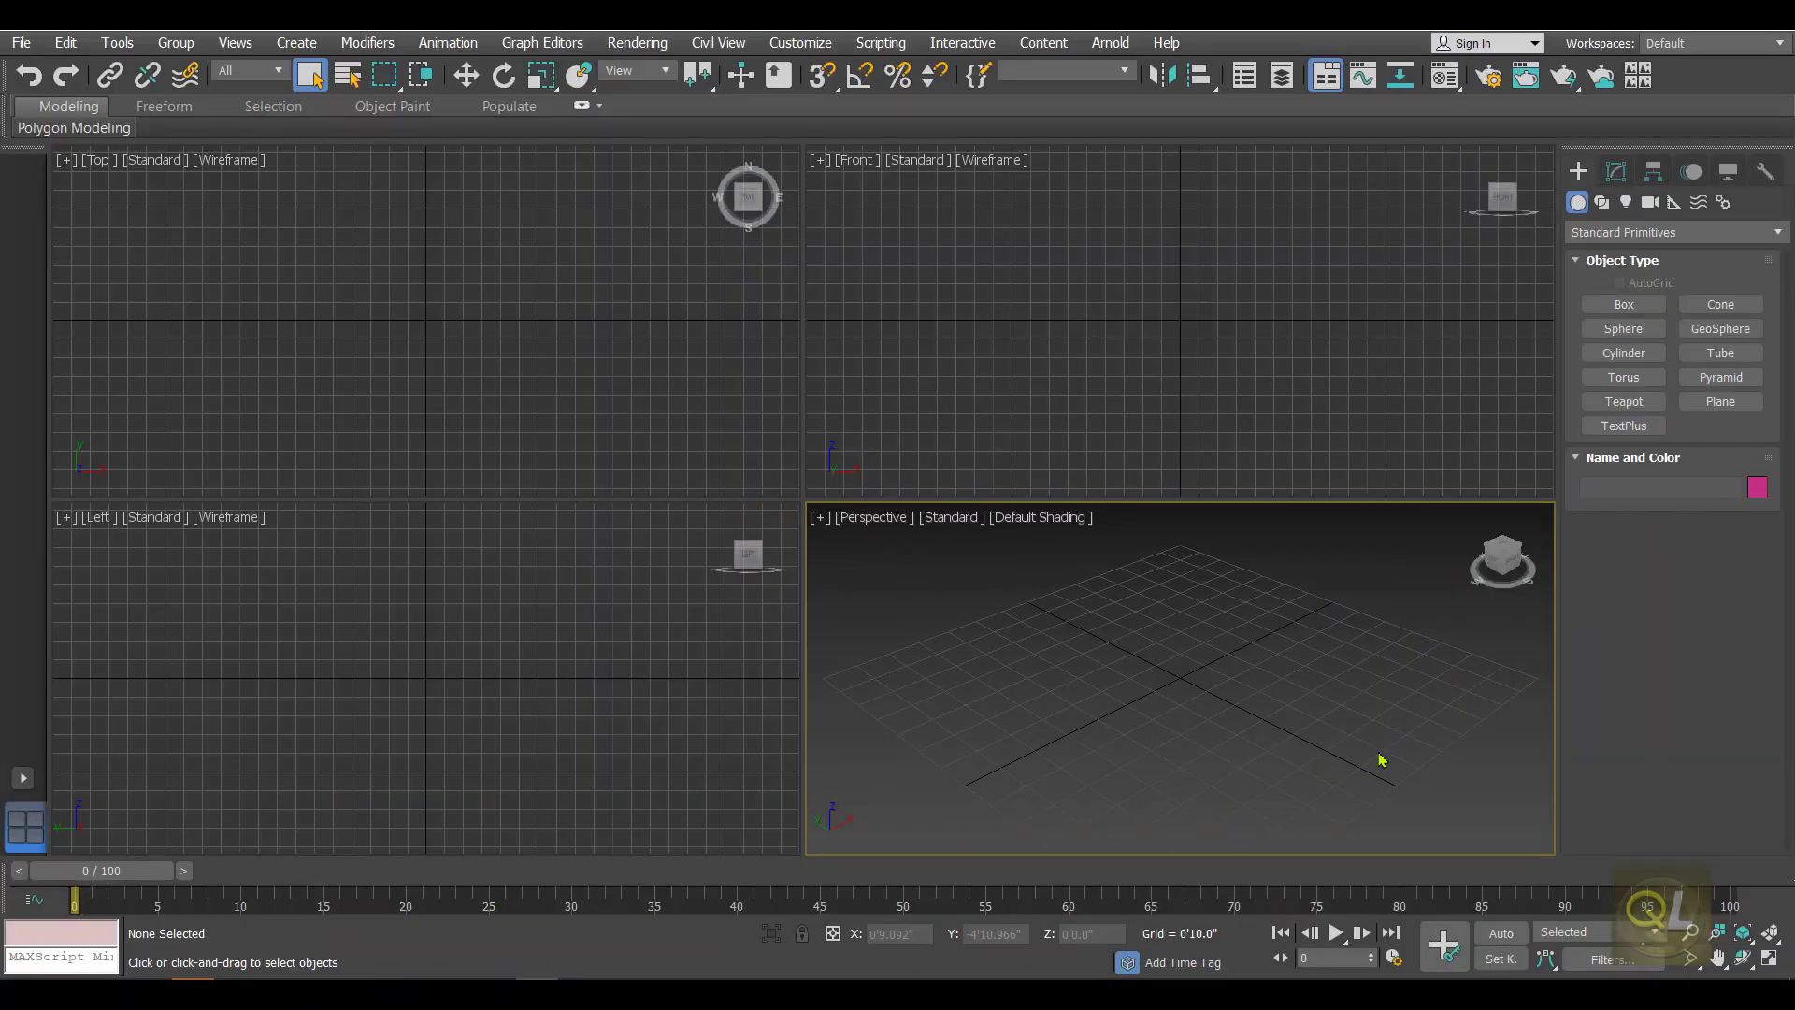
# Step: Pick the Box tool under Standard Primitives in the Create panel
pyautogui.click(1624, 304)
# Step: Draw a box about 1'4.959" long, 0'7.358" wide and 7'8.674" high
pyautogui.moveTo(1142, 720); pyautogui.dragTo(1157, 745)
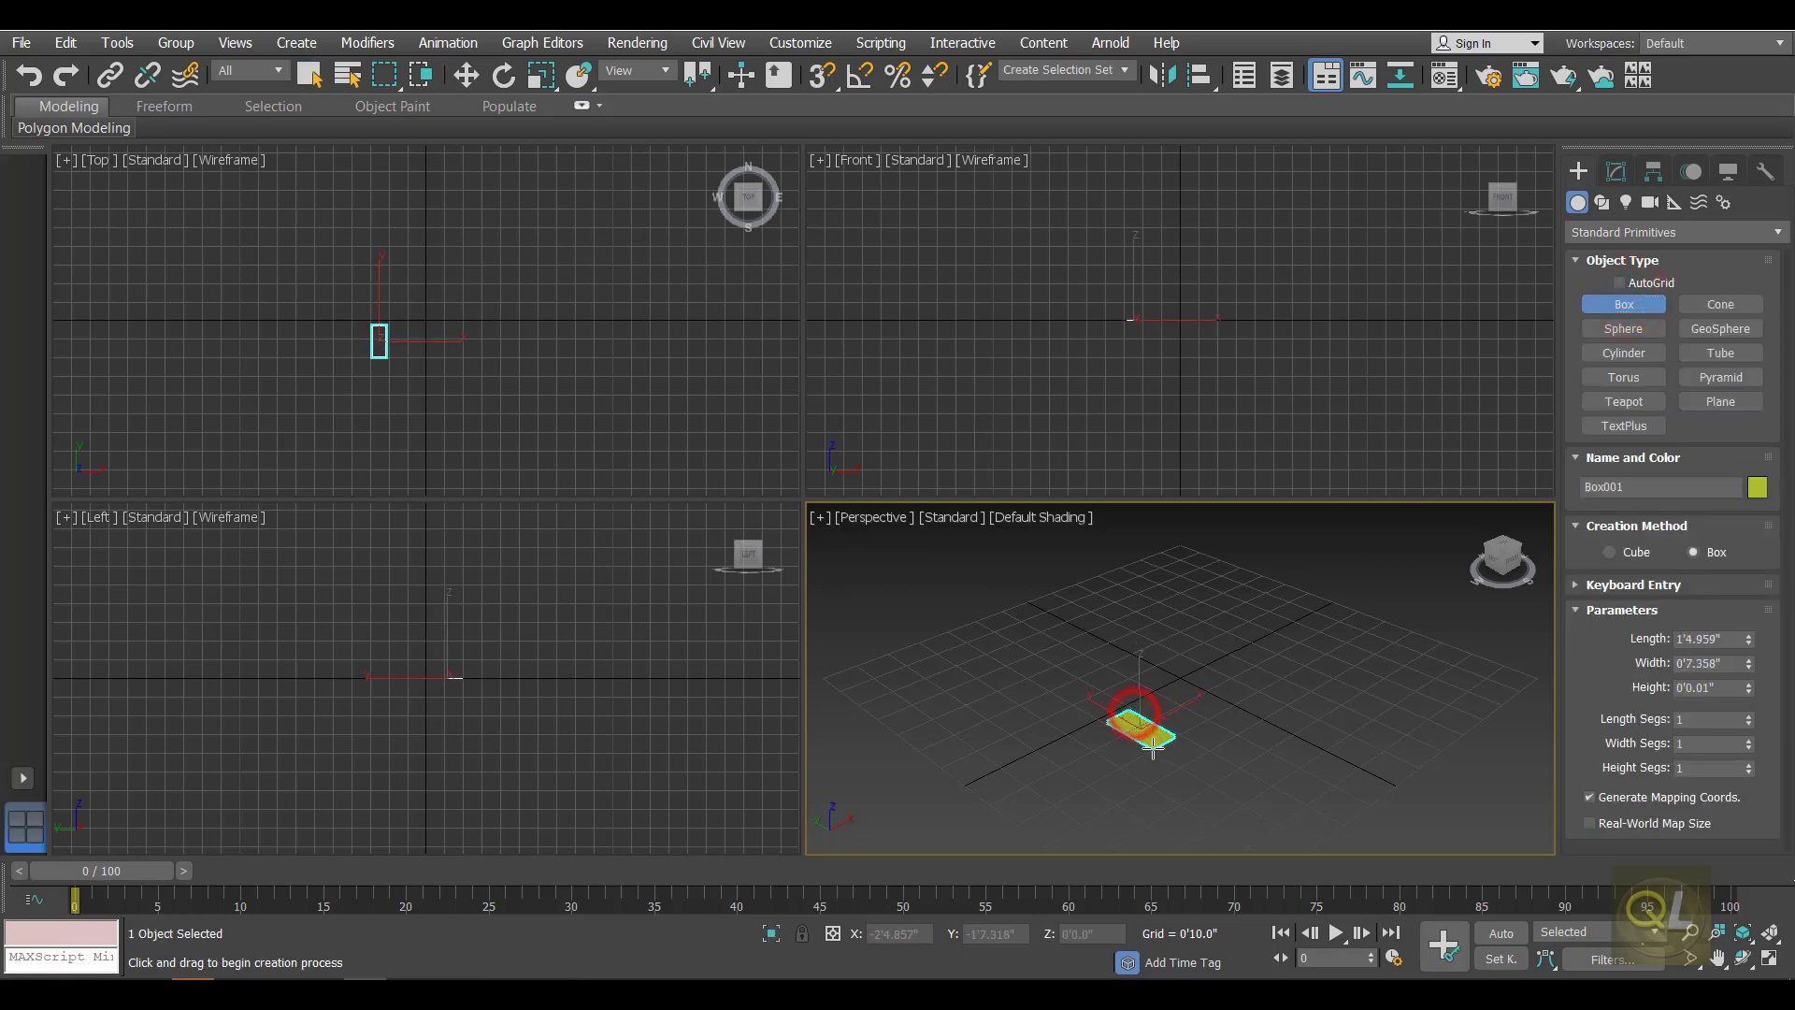
pyautogui.click(1126, 389)
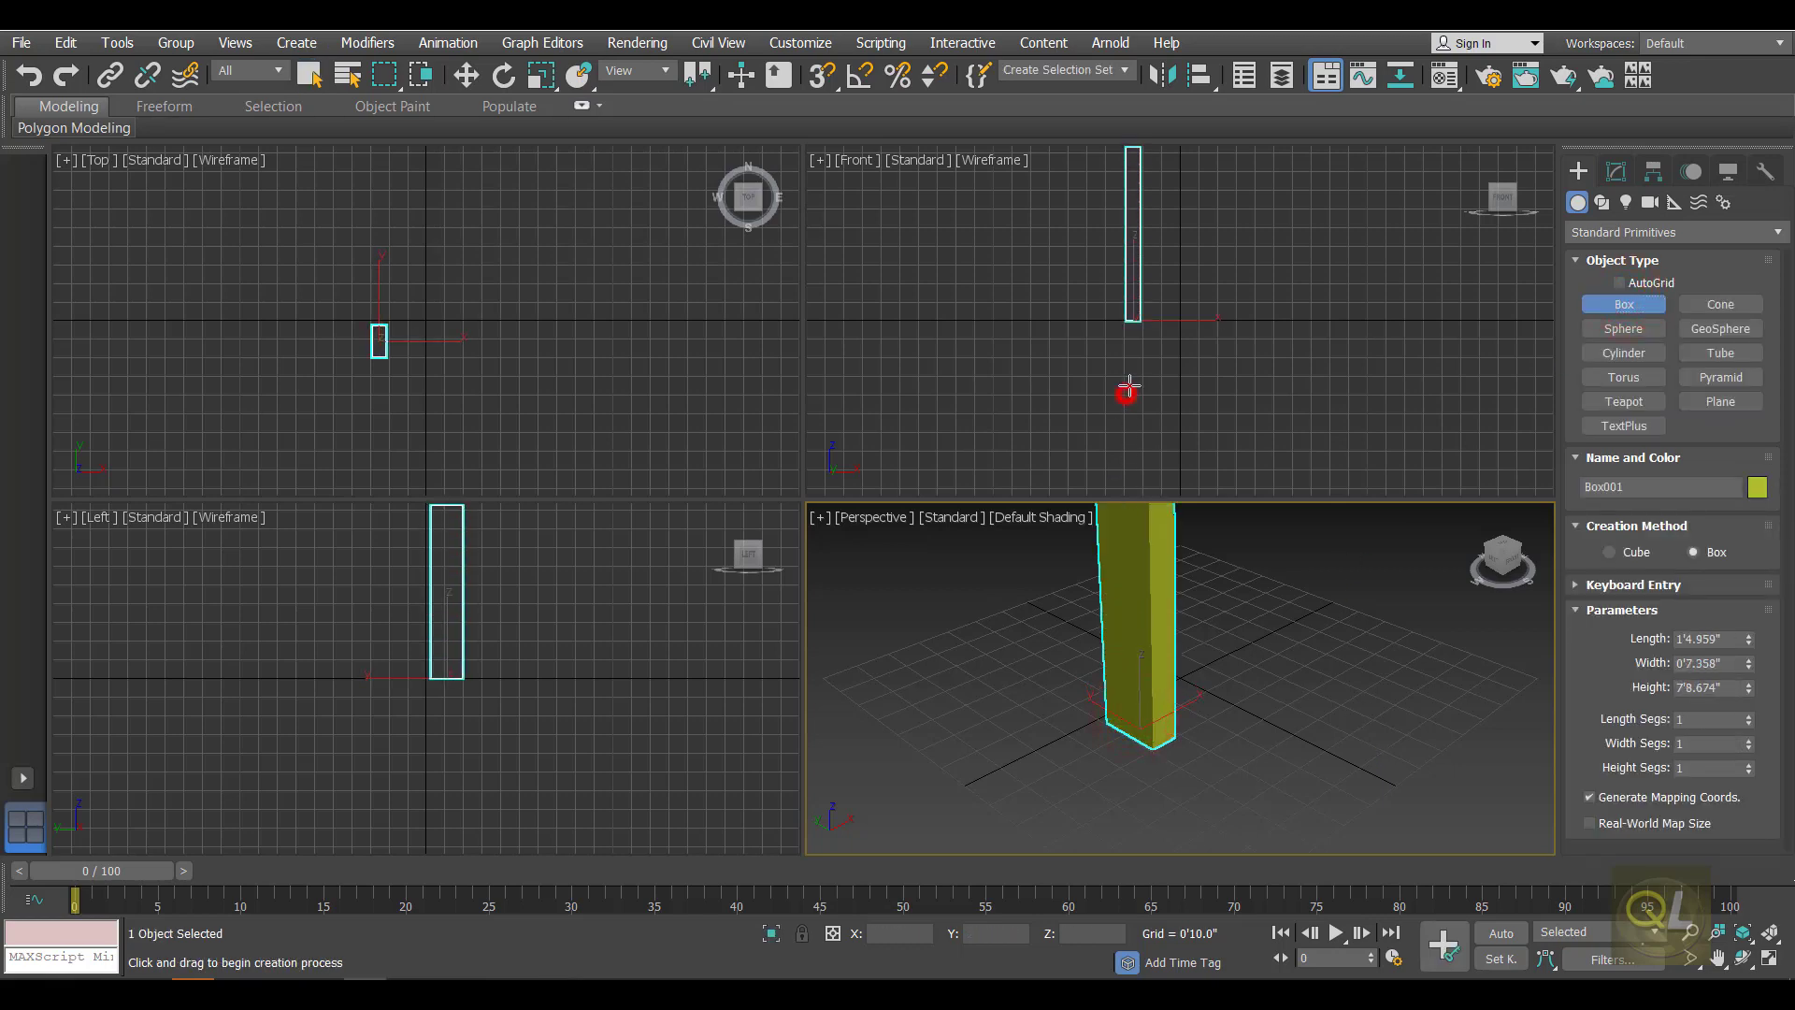
pyautogui.click(1616, 171)
pyautogui.moveTo(1253, 675); pyautogui.dragTo(1208, 697, button='middle')
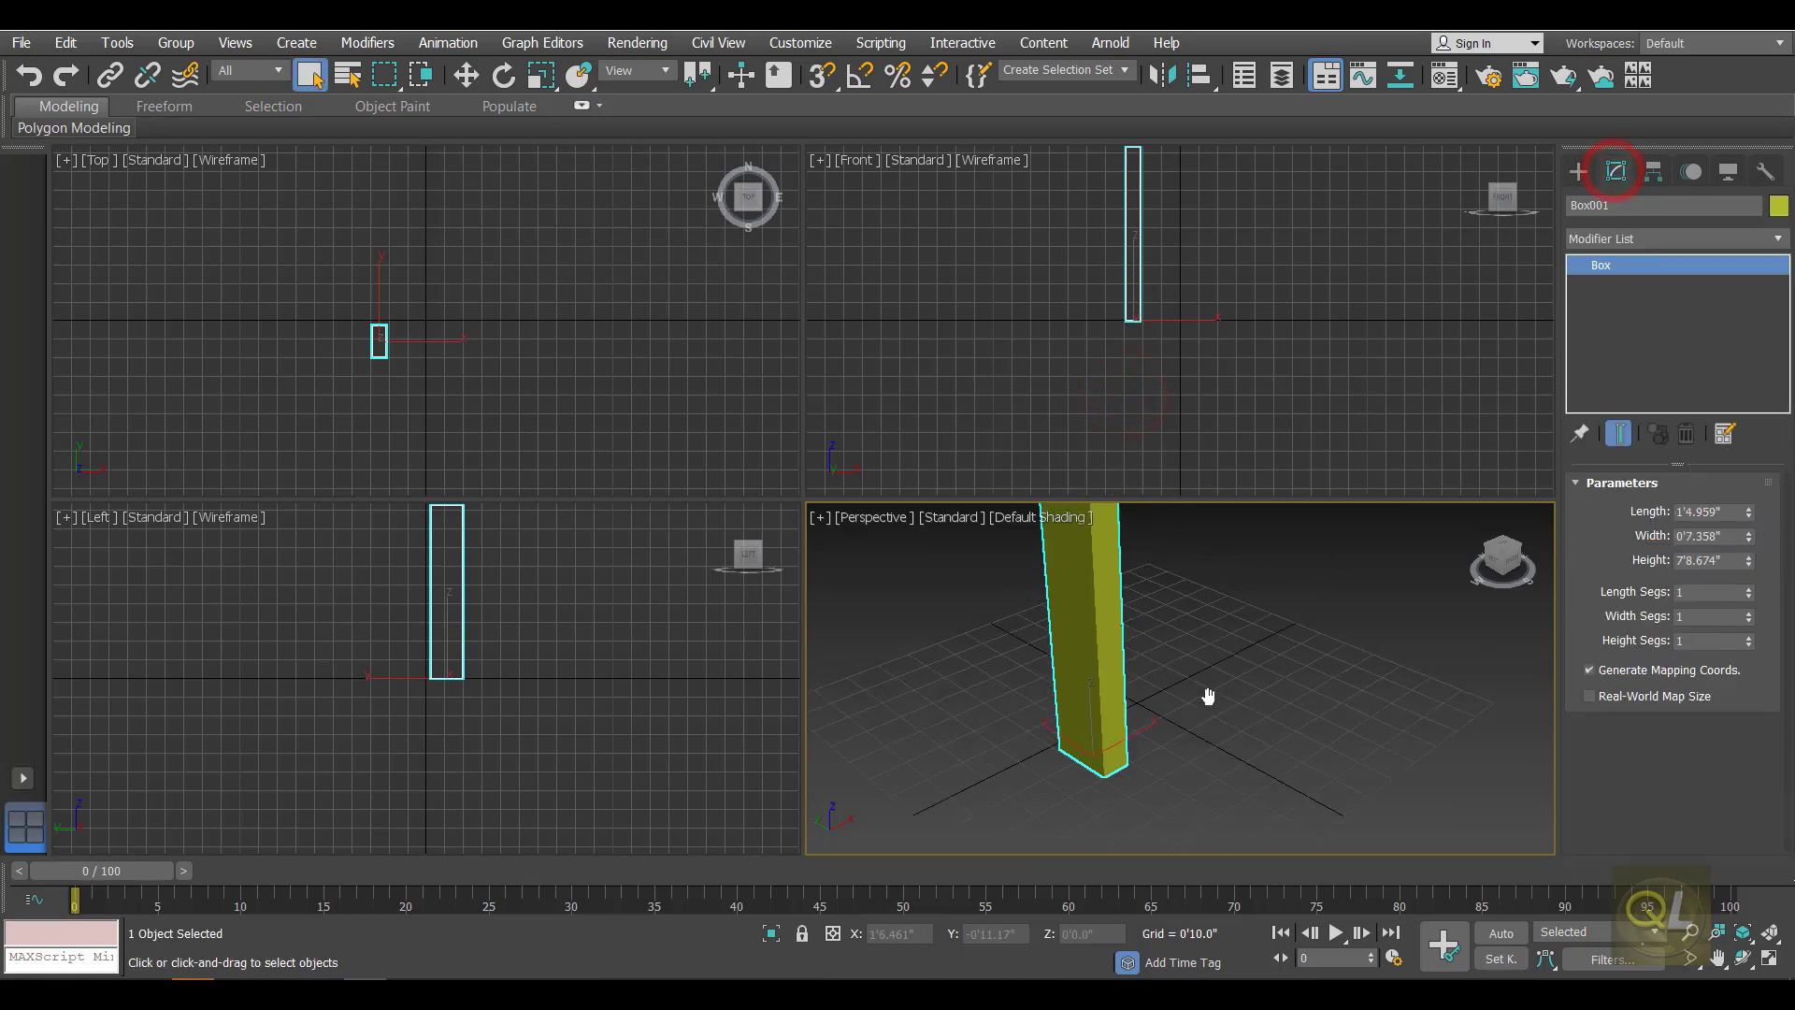
# Step: Maximize the Perspective viewport and frame the tall box in it
pyautogui.click(1770, 957)
pyautogui.moveTo(922, 533); pyautogui.dragTo(929, 589, button='middle')
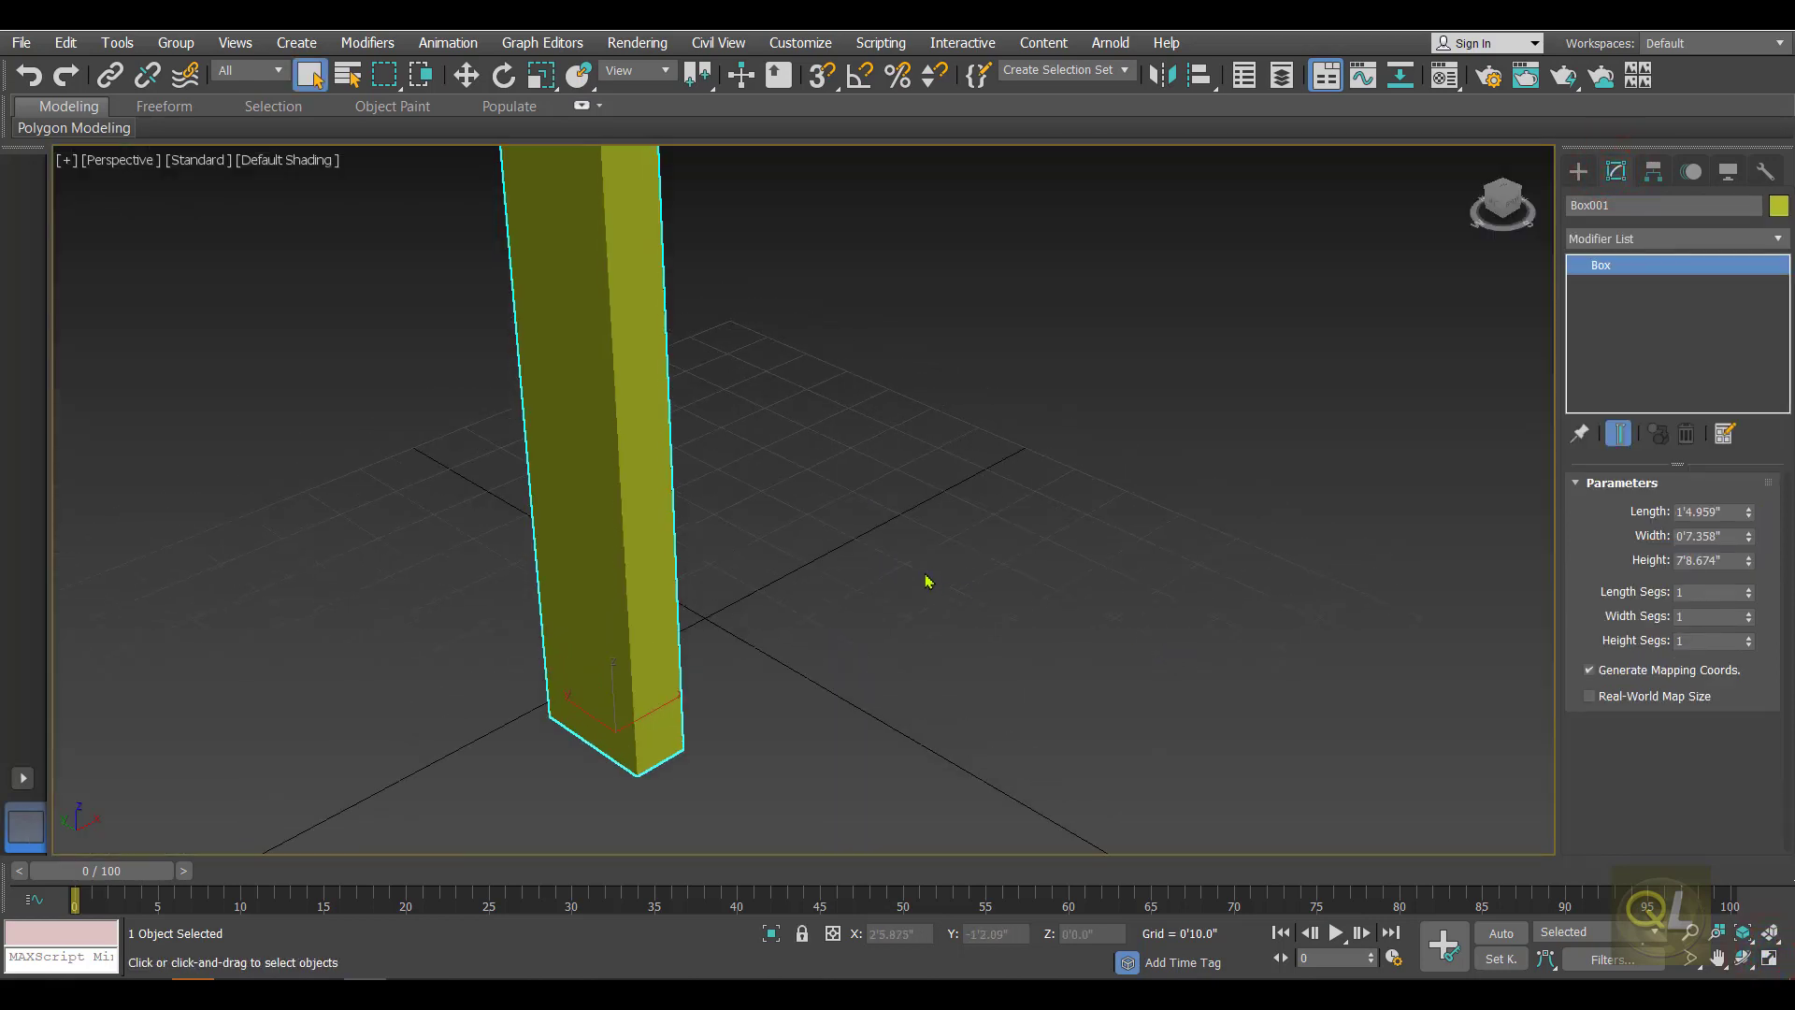
pyautogui.moveTo(842, 537); pyautogui.dragTo(850, 595, button='middle')
pyautogui.scroll(-3, 842, 609)
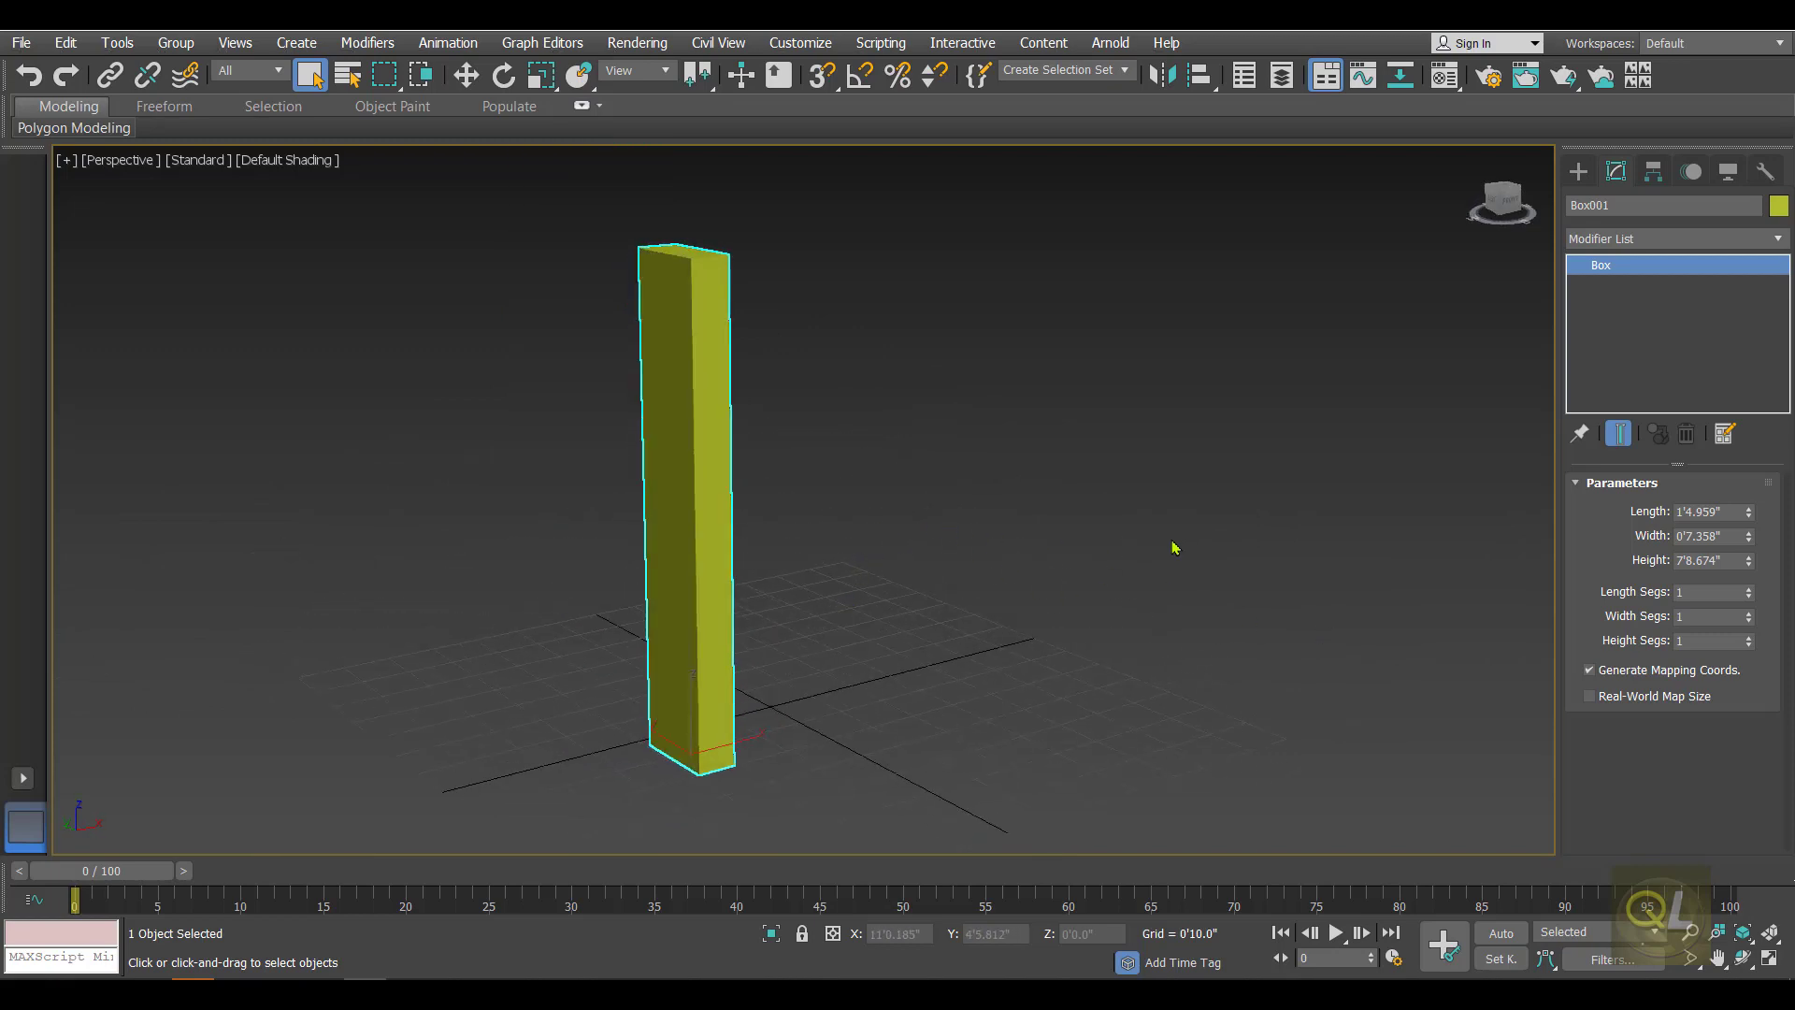
# Step: Set Length Segs, Width Segs and Height Segs of Box001 to 70 each
pyautogui.doubleClick(1712, 591)
pyautogui.write('70')
pyautogui.doubleClick(1706, 616)
pyautogui.write('7')
pyautogui.doubleClick(1695, 641)
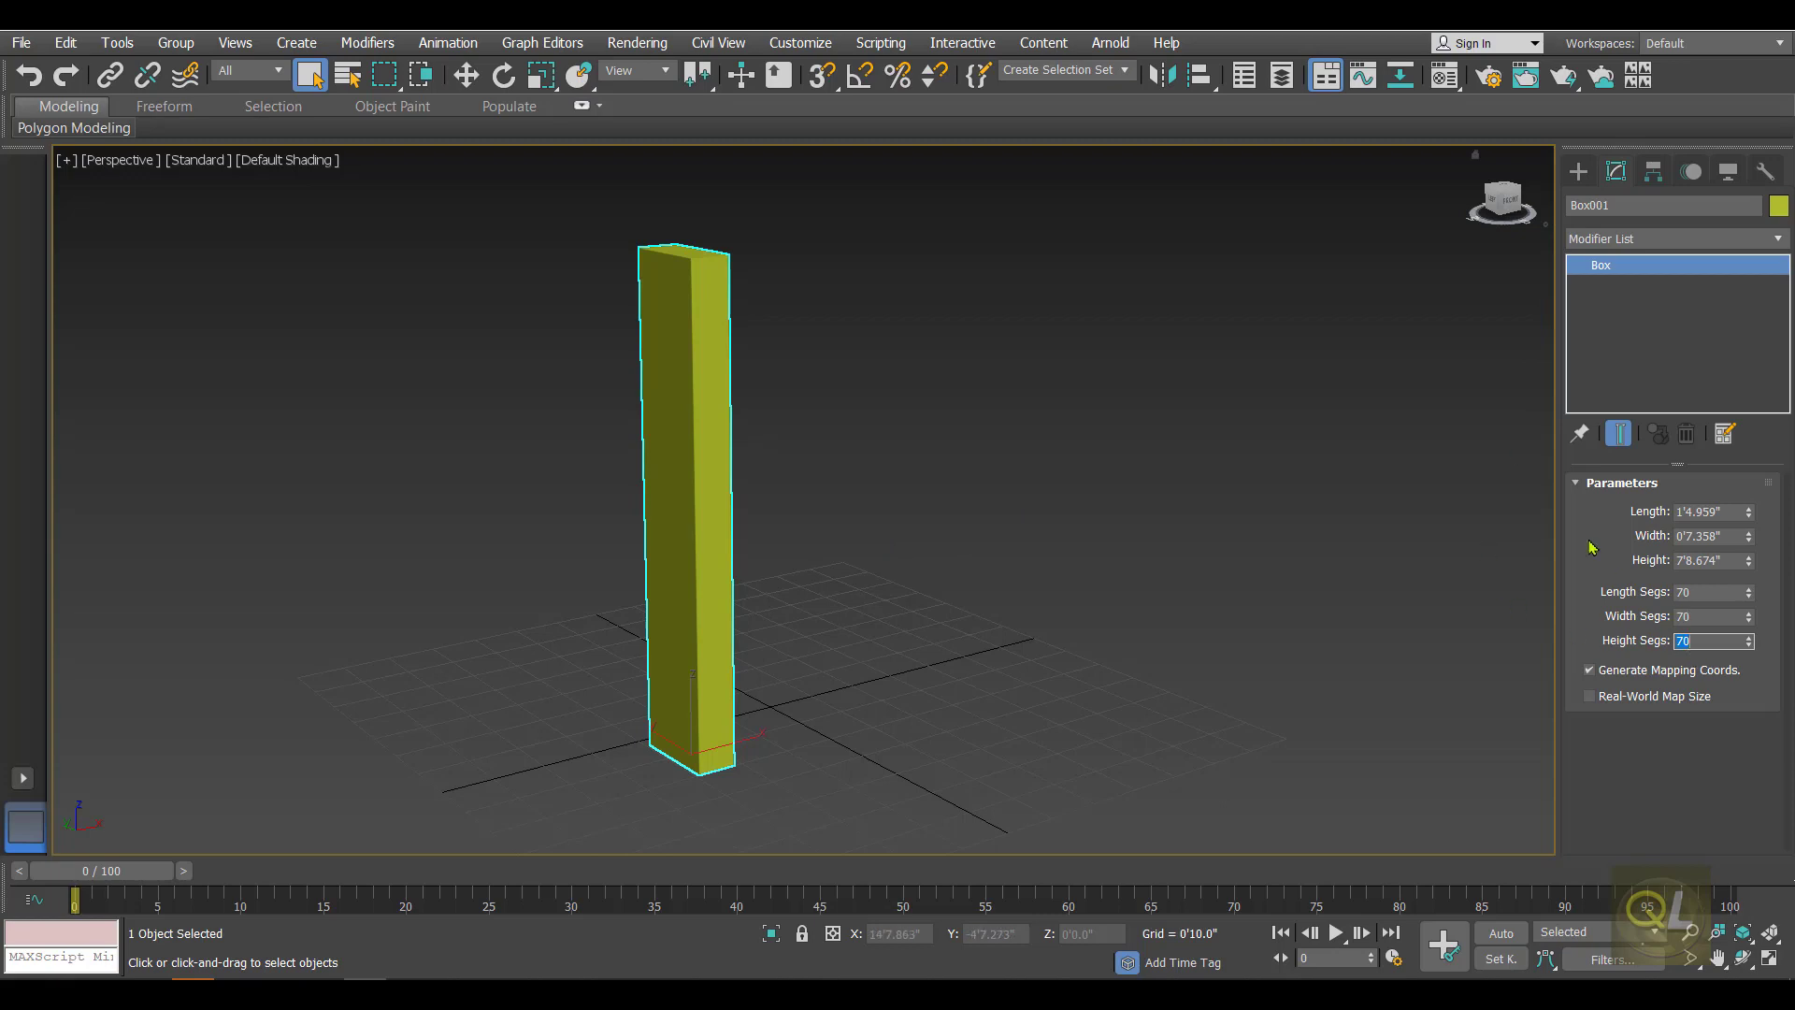
pyautogui.click(1580, 173)
# Step: Select the tall box and apply Bend from Modifiers > Parametric Deformers
pyautogui.click(1103, 456)
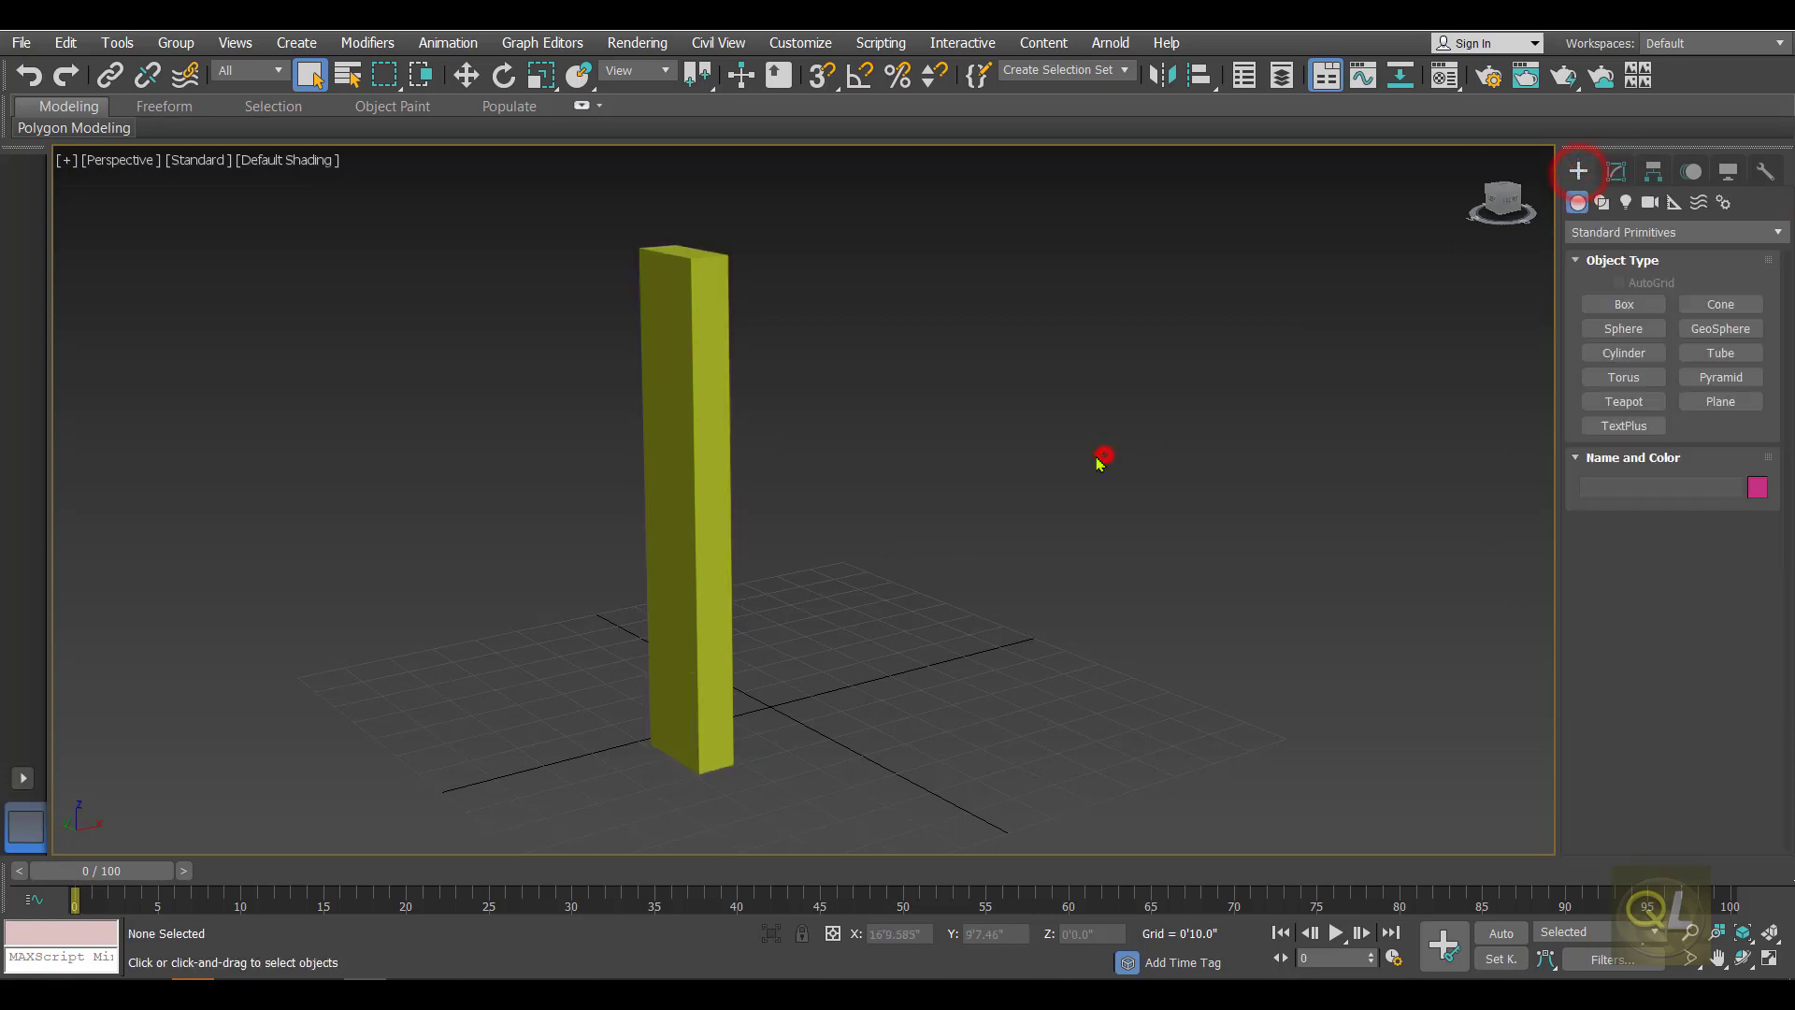
pyautogui.click(693, 374)
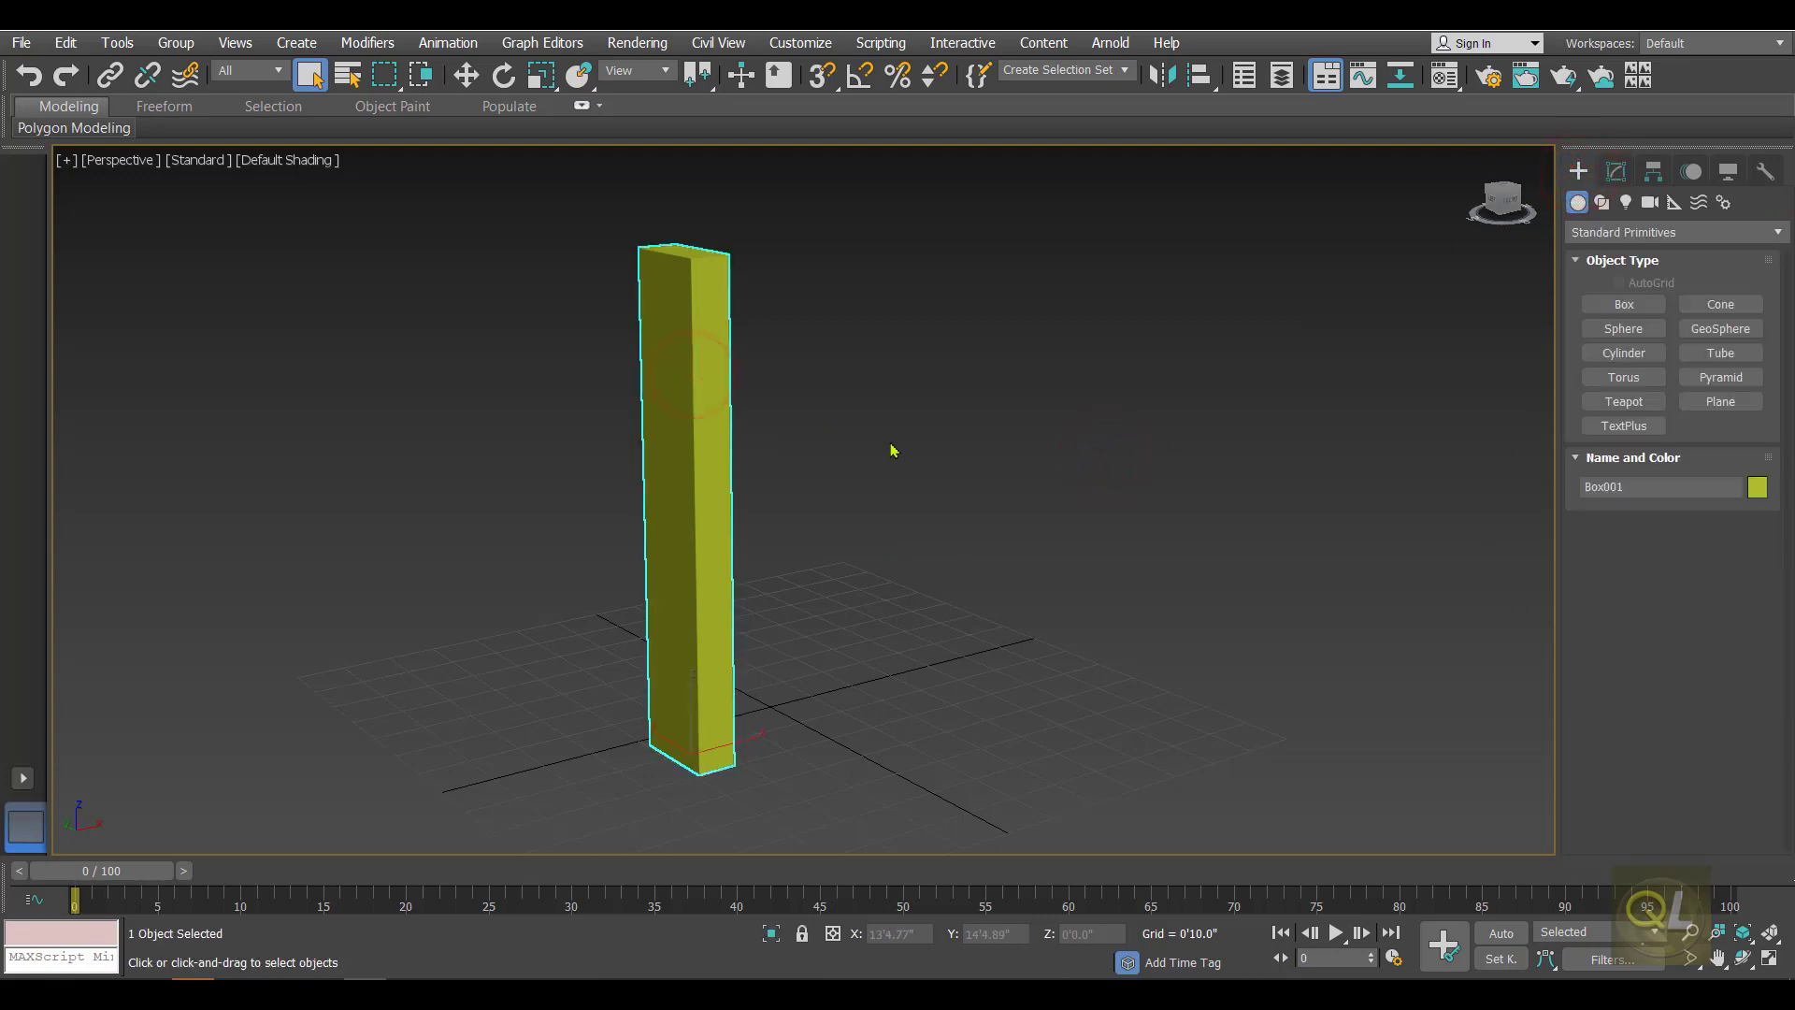
pyautogui.click(368, 43)
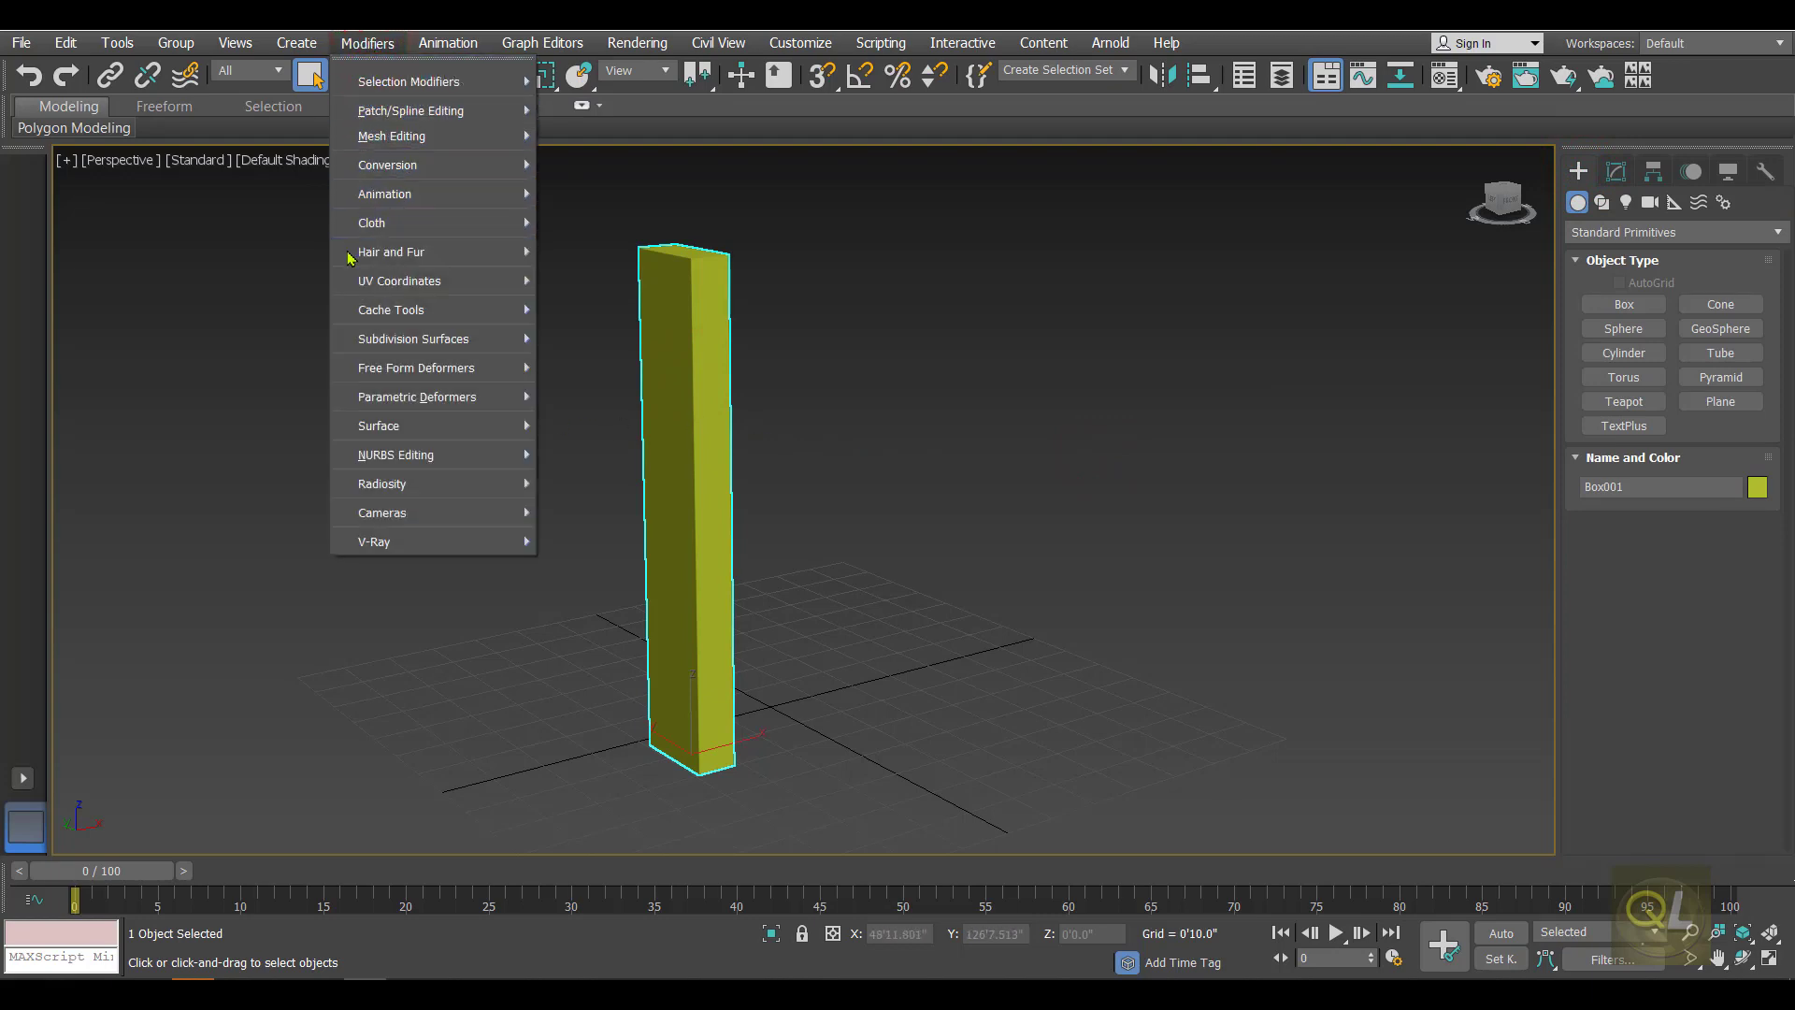
pyautogui.moveTo(354, 402)
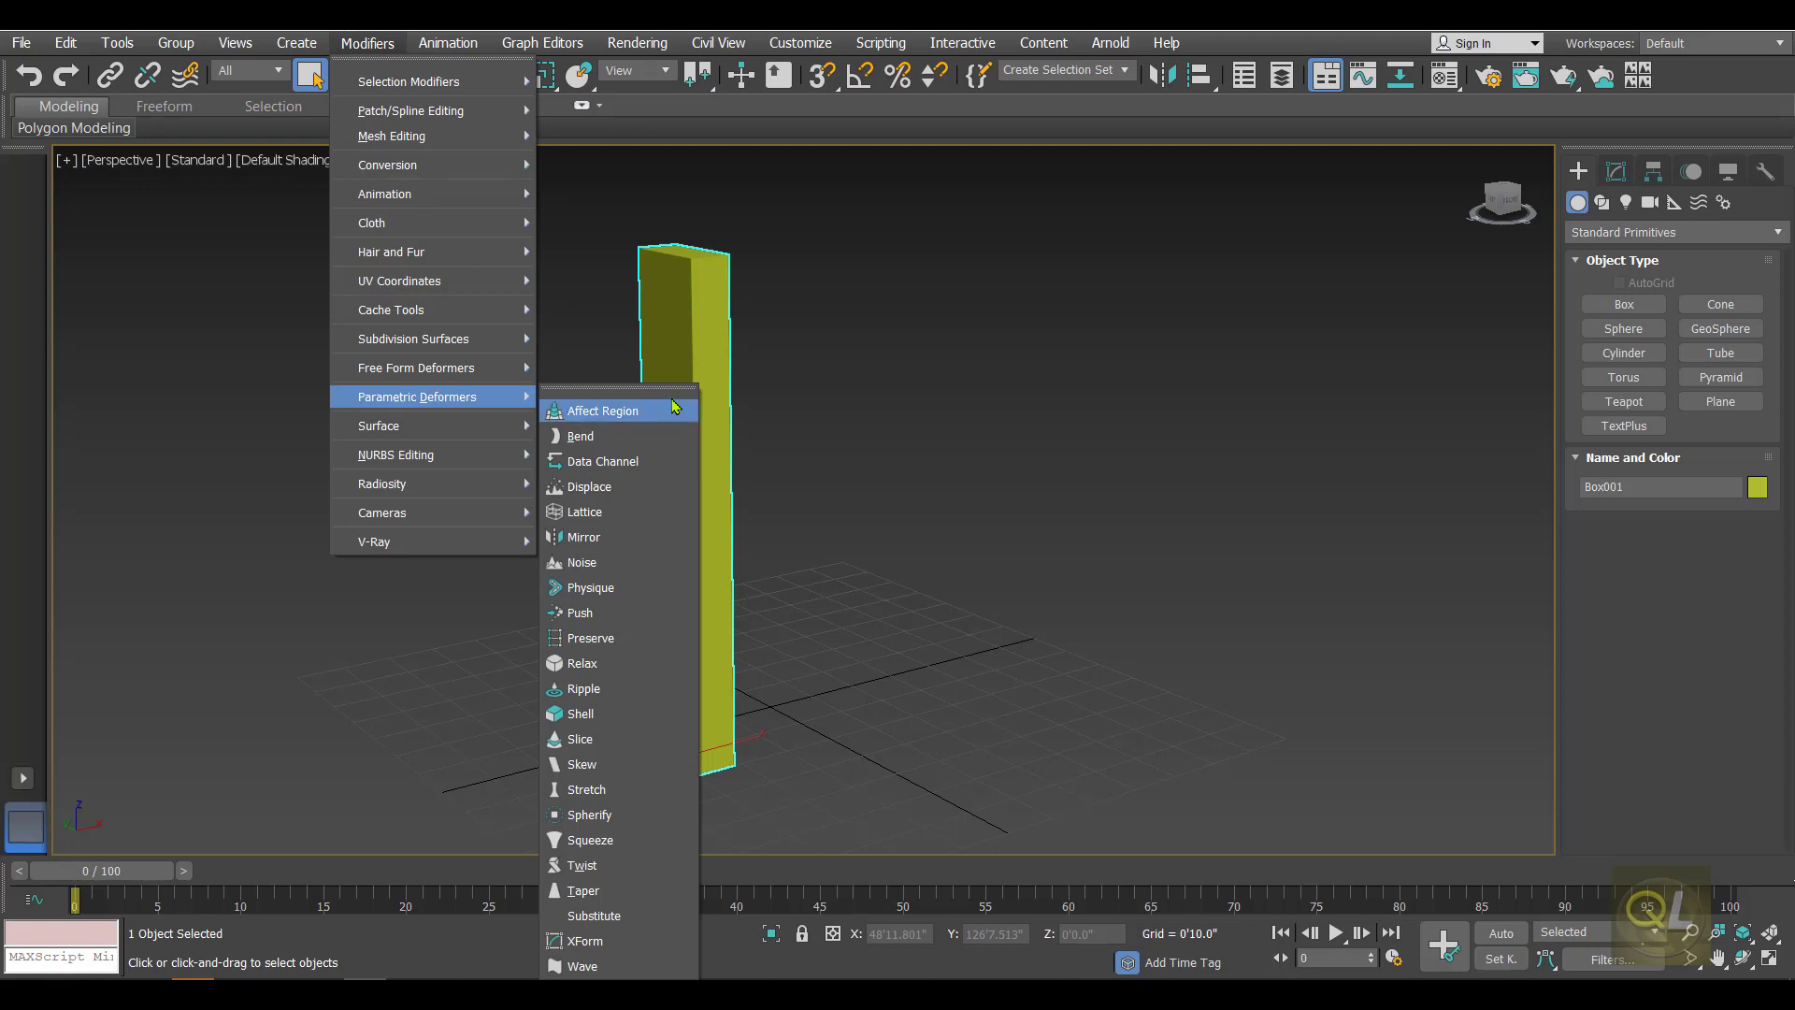
pyautogui.click(604, 445)
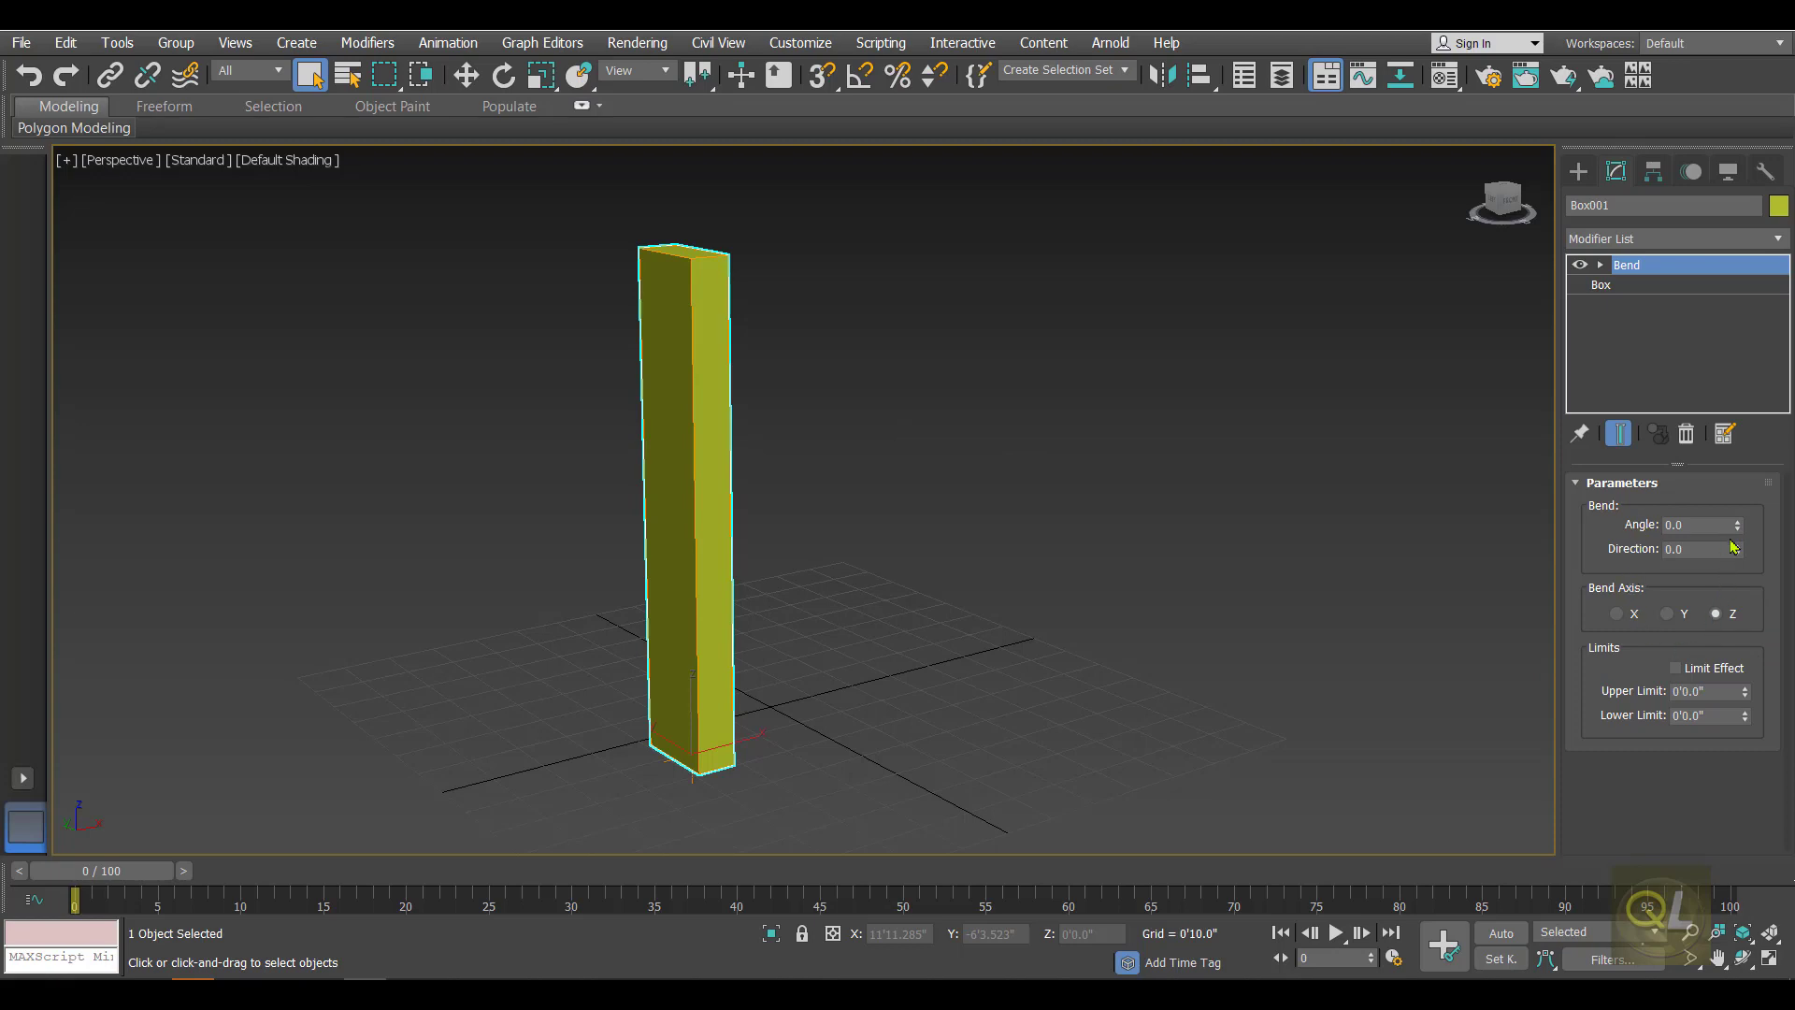
# Step: Give the Bend a 90° angle and set its Bend Axis to Y
pyautogui.moveTo(974, 748); pyautogui.dragTo(1334, 750, button='middle')
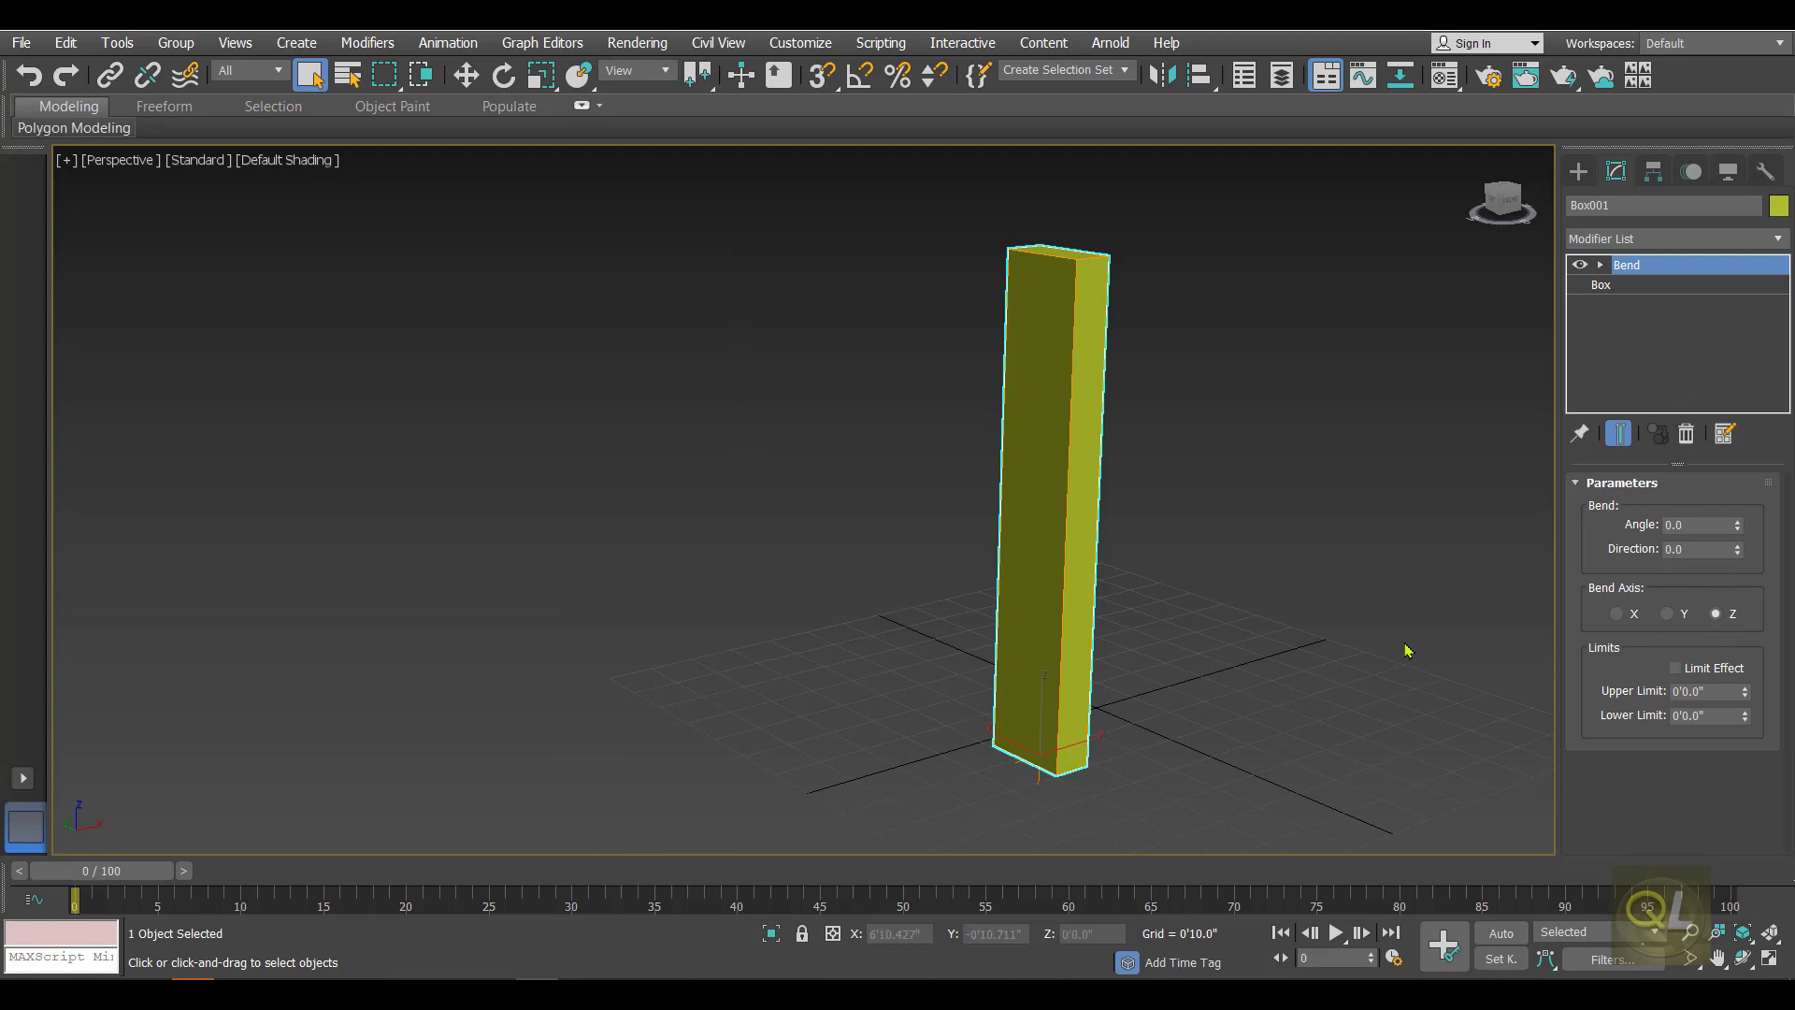
pyautogui.click(1617, 615)
pyautogui.click(1710, 525)
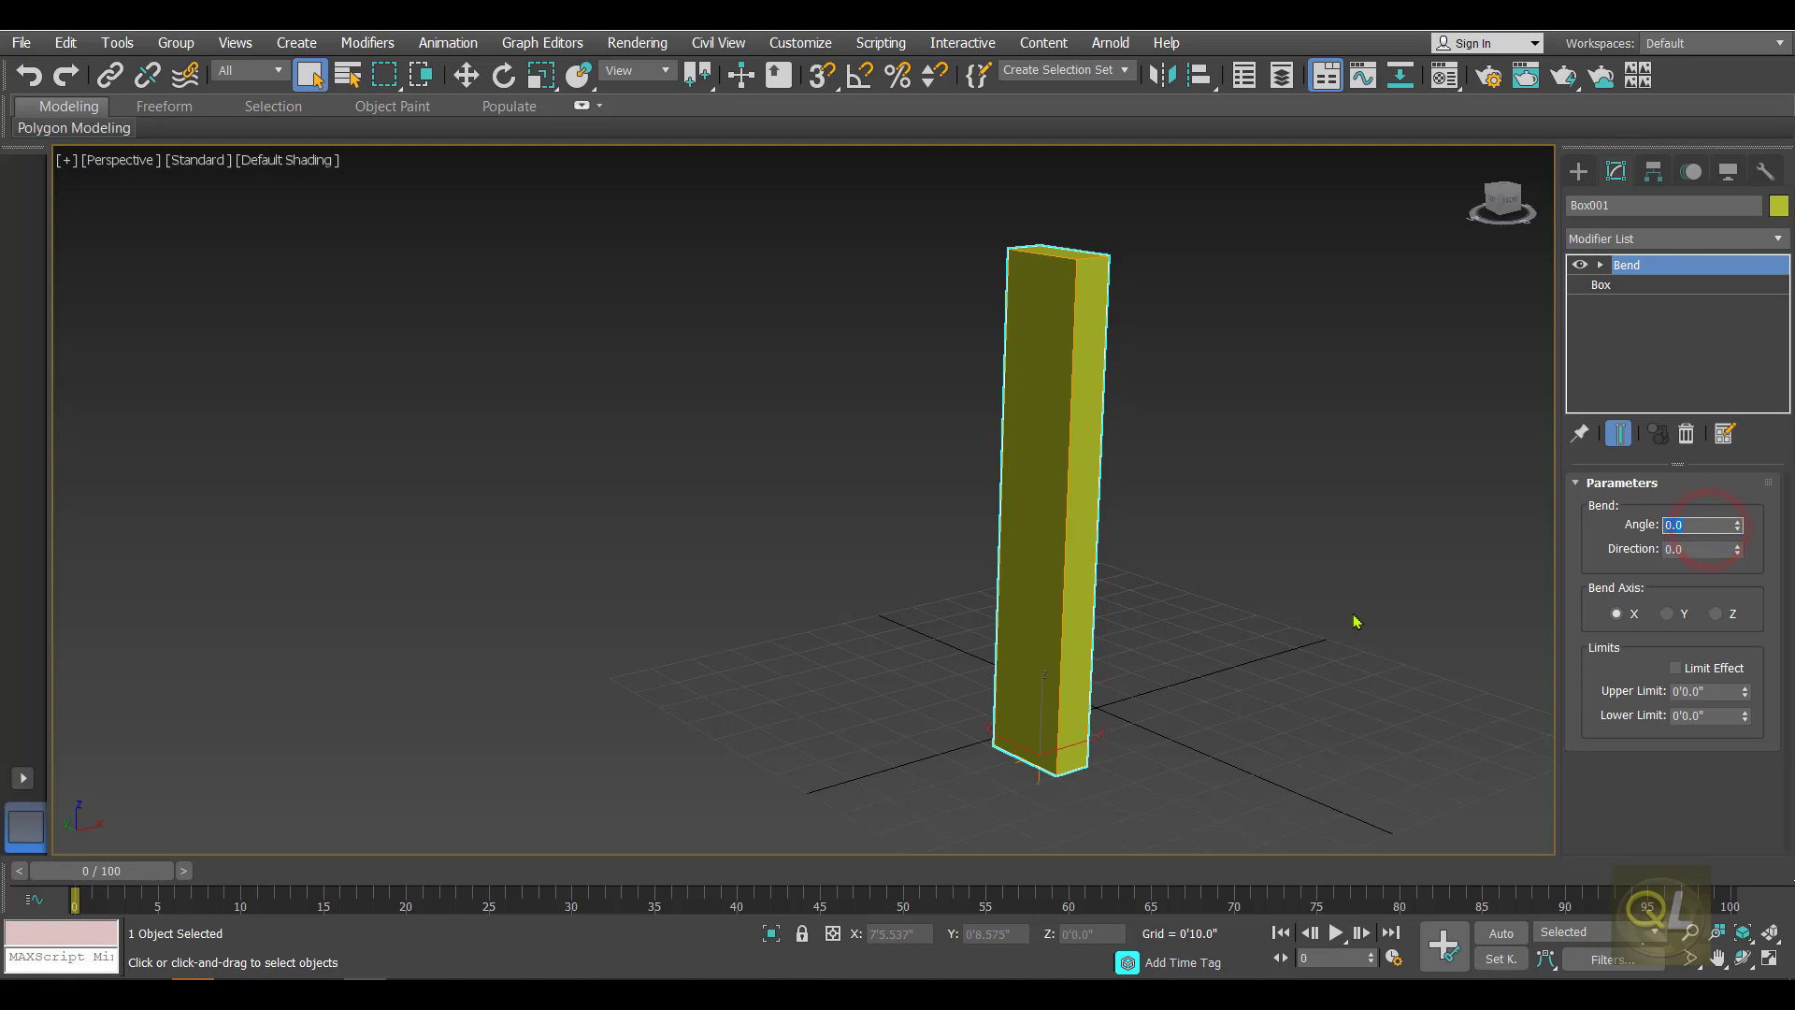
pyautogui.press('Return')
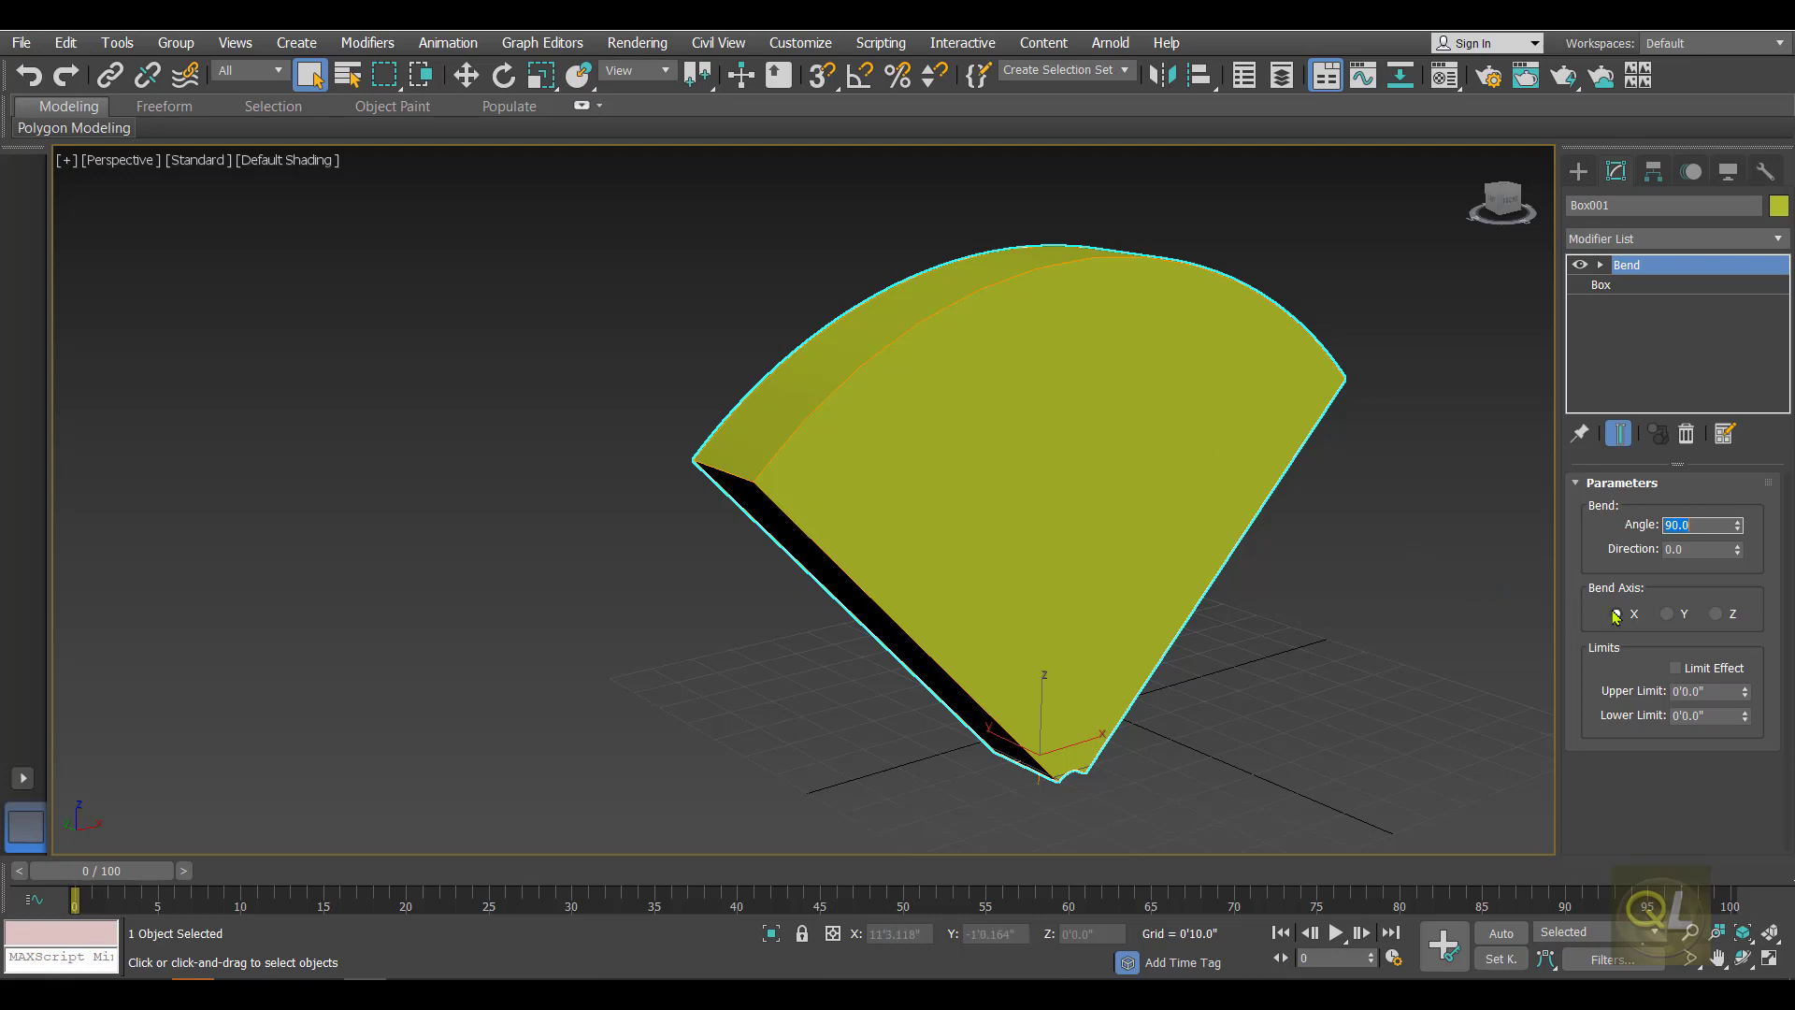
pyautogui.click(1667, 614)
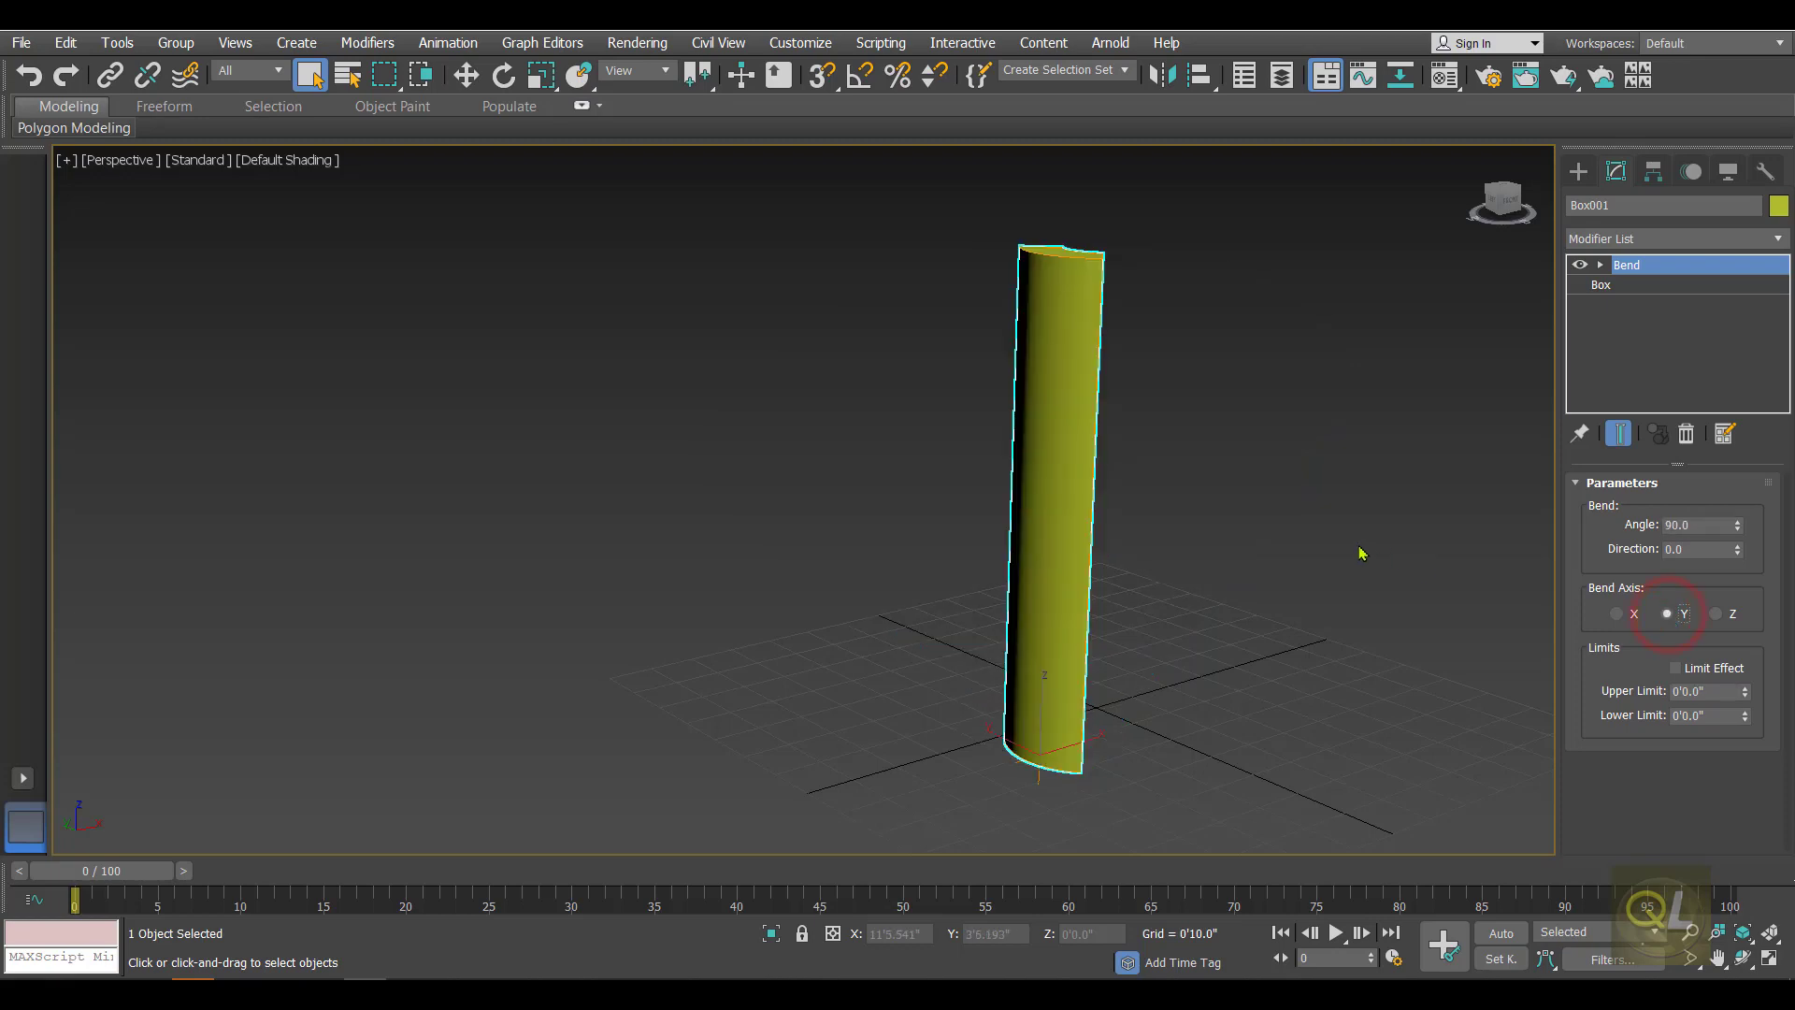
# Step: Change the Bend Axis to Z so the box curves into an upright 90° arc
pyautogui.keyDown('alt'); pyautogui.moveTo(1320, 534); pyautogui.dragTo(1164, 474, button='middle'); pyautogui.keyUp('alt')
pyautogui.scroll(5, 1070, 361)
pyautogui.scroll(-4, 1202, 545)
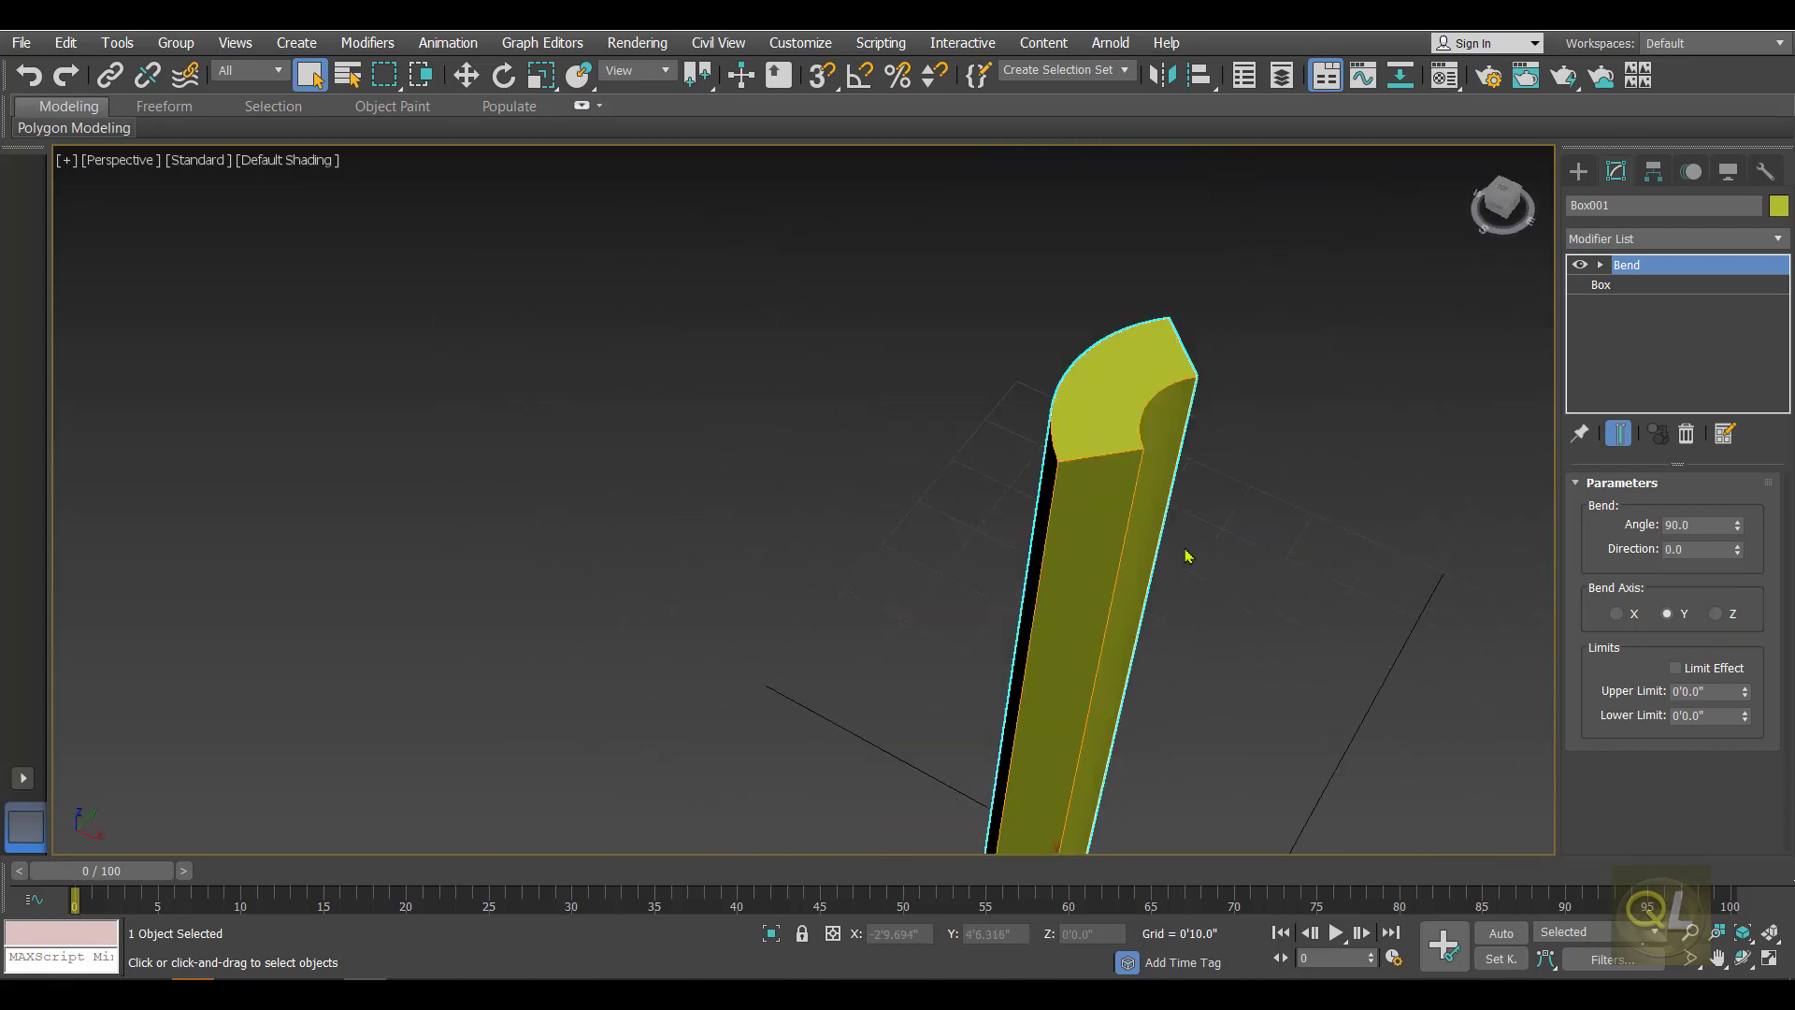
pyautogui.keyDown('alt'); pyautogui.moveTo(1214, 575); pyautogui.dragTo(1236, 510, button='middle'); pyautogui.keyUp('alt')
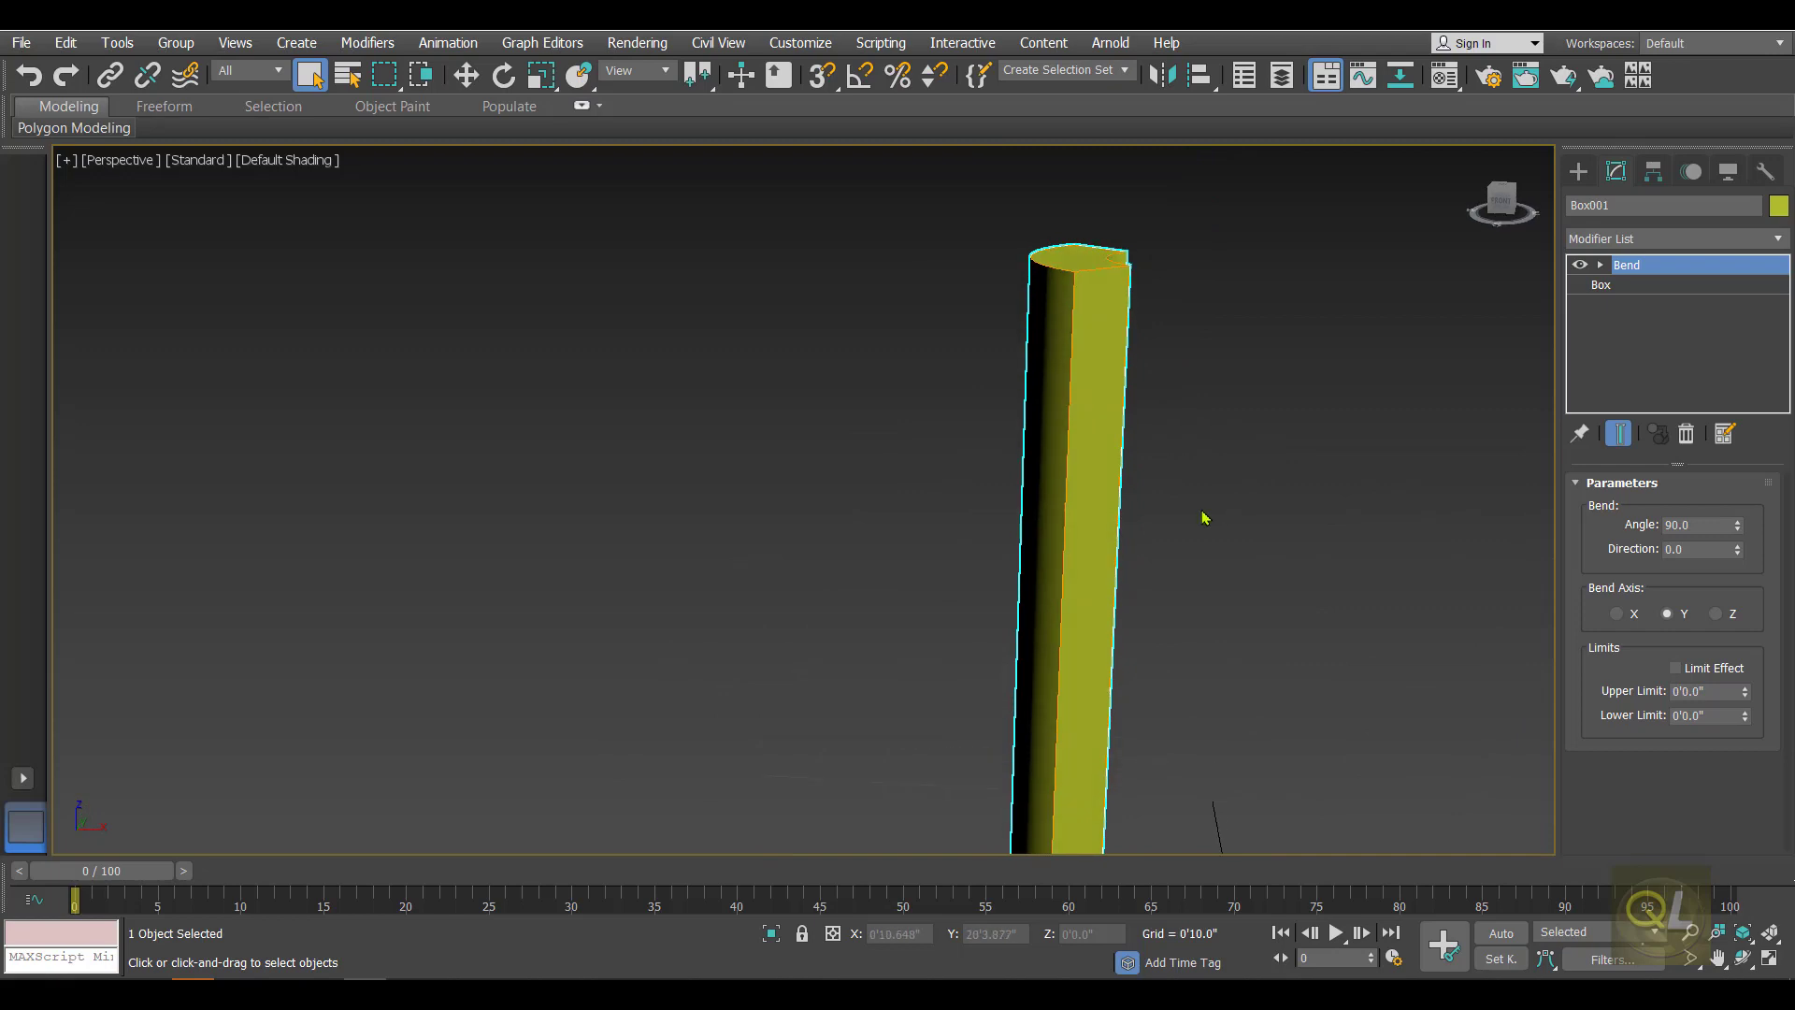
pyautogui.click(1720, 615)
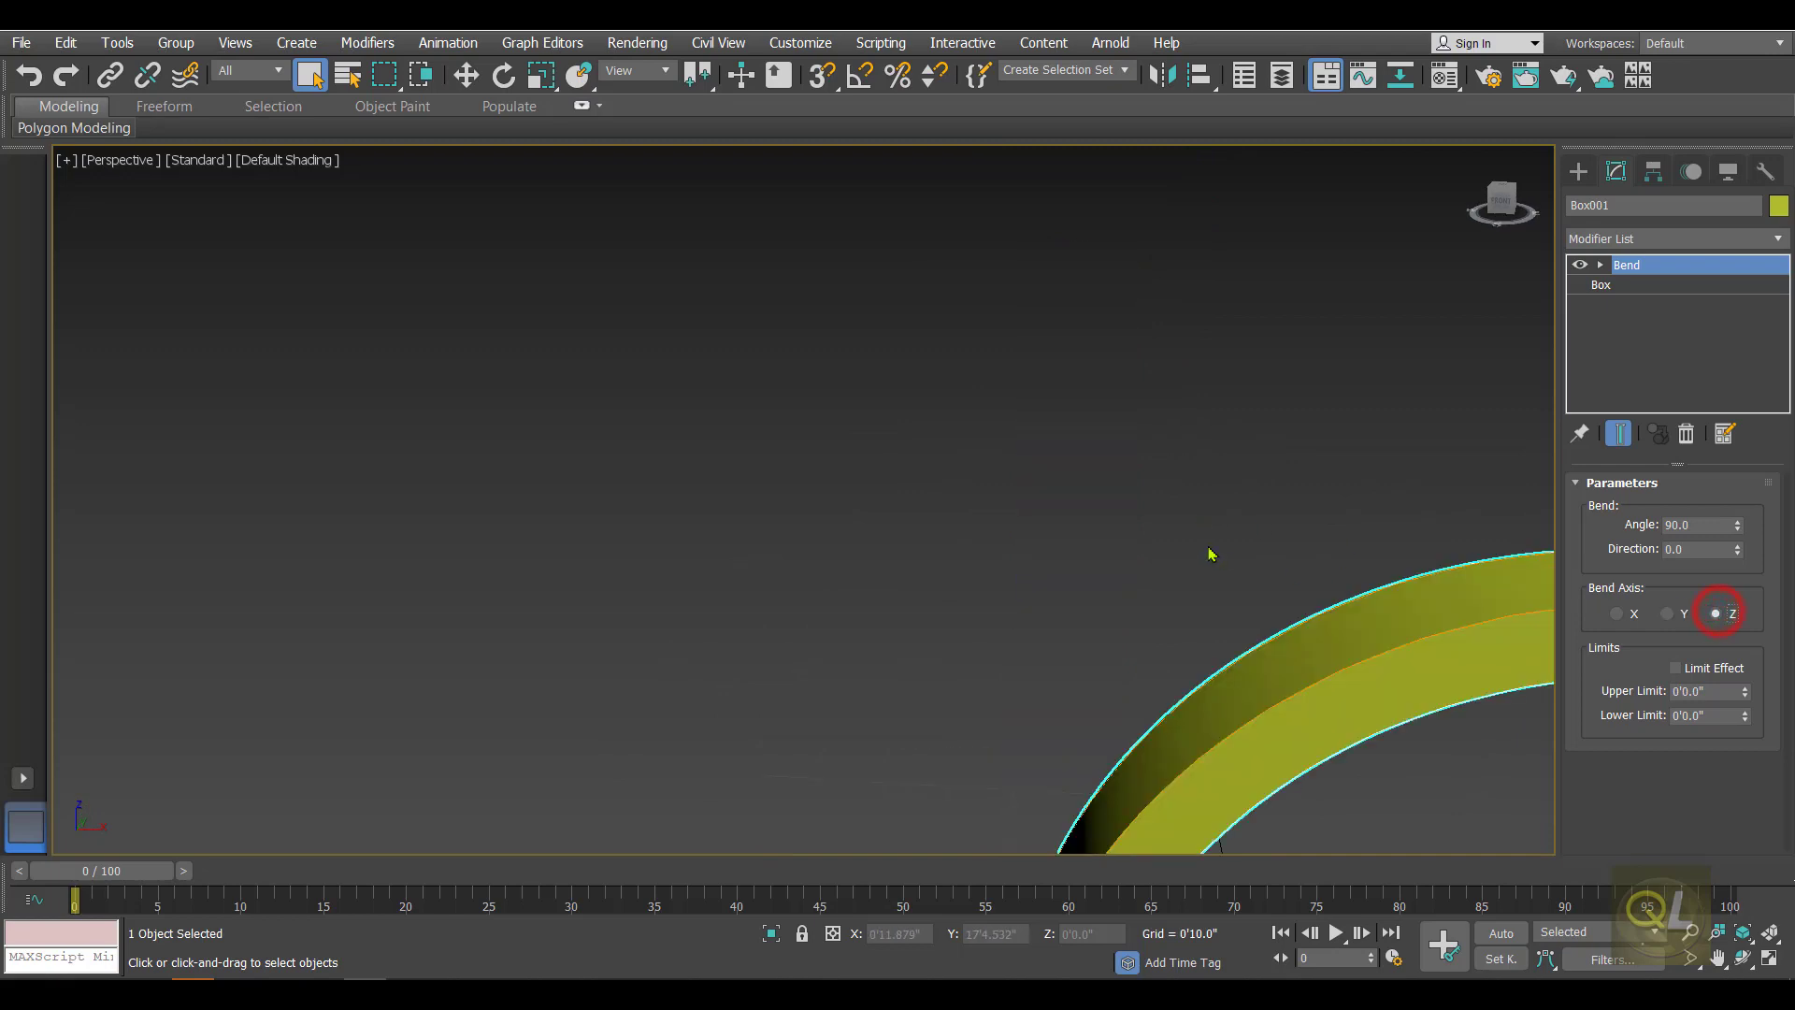
pyautogui.keyDown('alt'); pyautogui.moveTo(1090, 505); pyautogui.dragTo(852, 334, button='middle'); pyautogui.keyUp('alt')
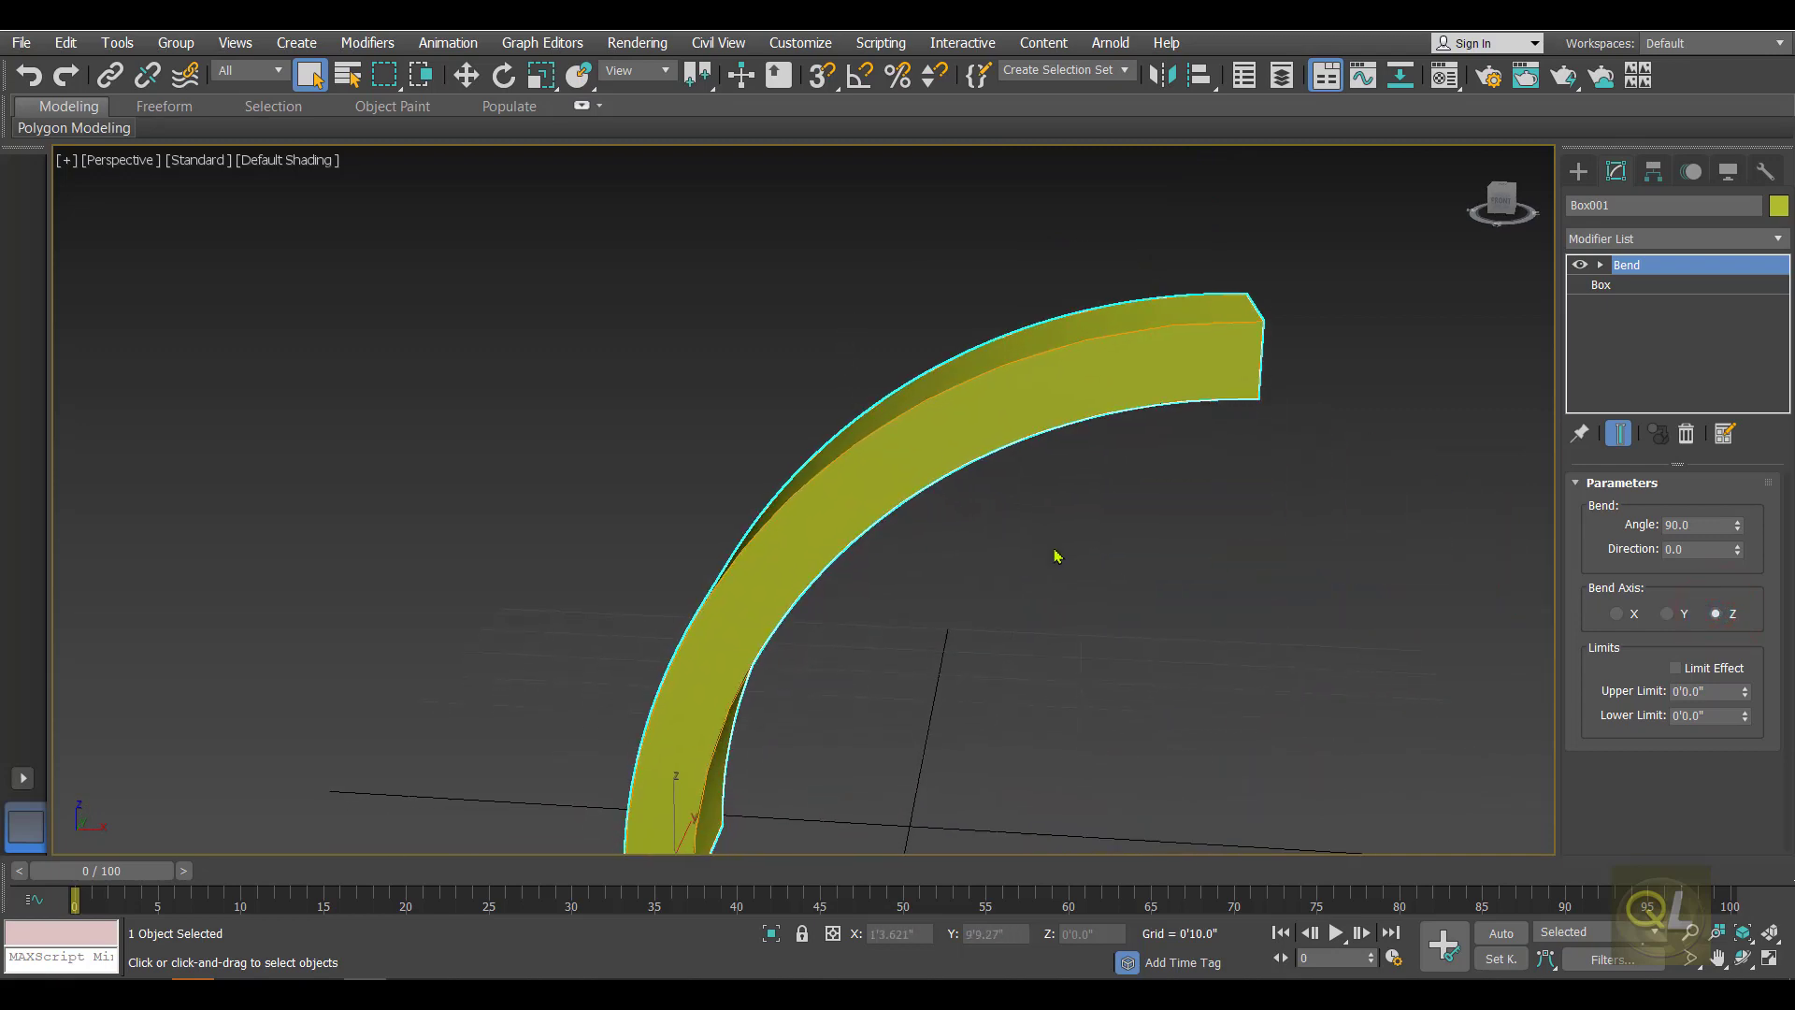
pyautogui.scroll(-3, 1062, 566)
pyautogui.keyDown('alt'); pyautogui.moveTo(1061, 566); pyautogui.dragTo(1088, 560, button='middle'); pyautogui.keyUp('alt')
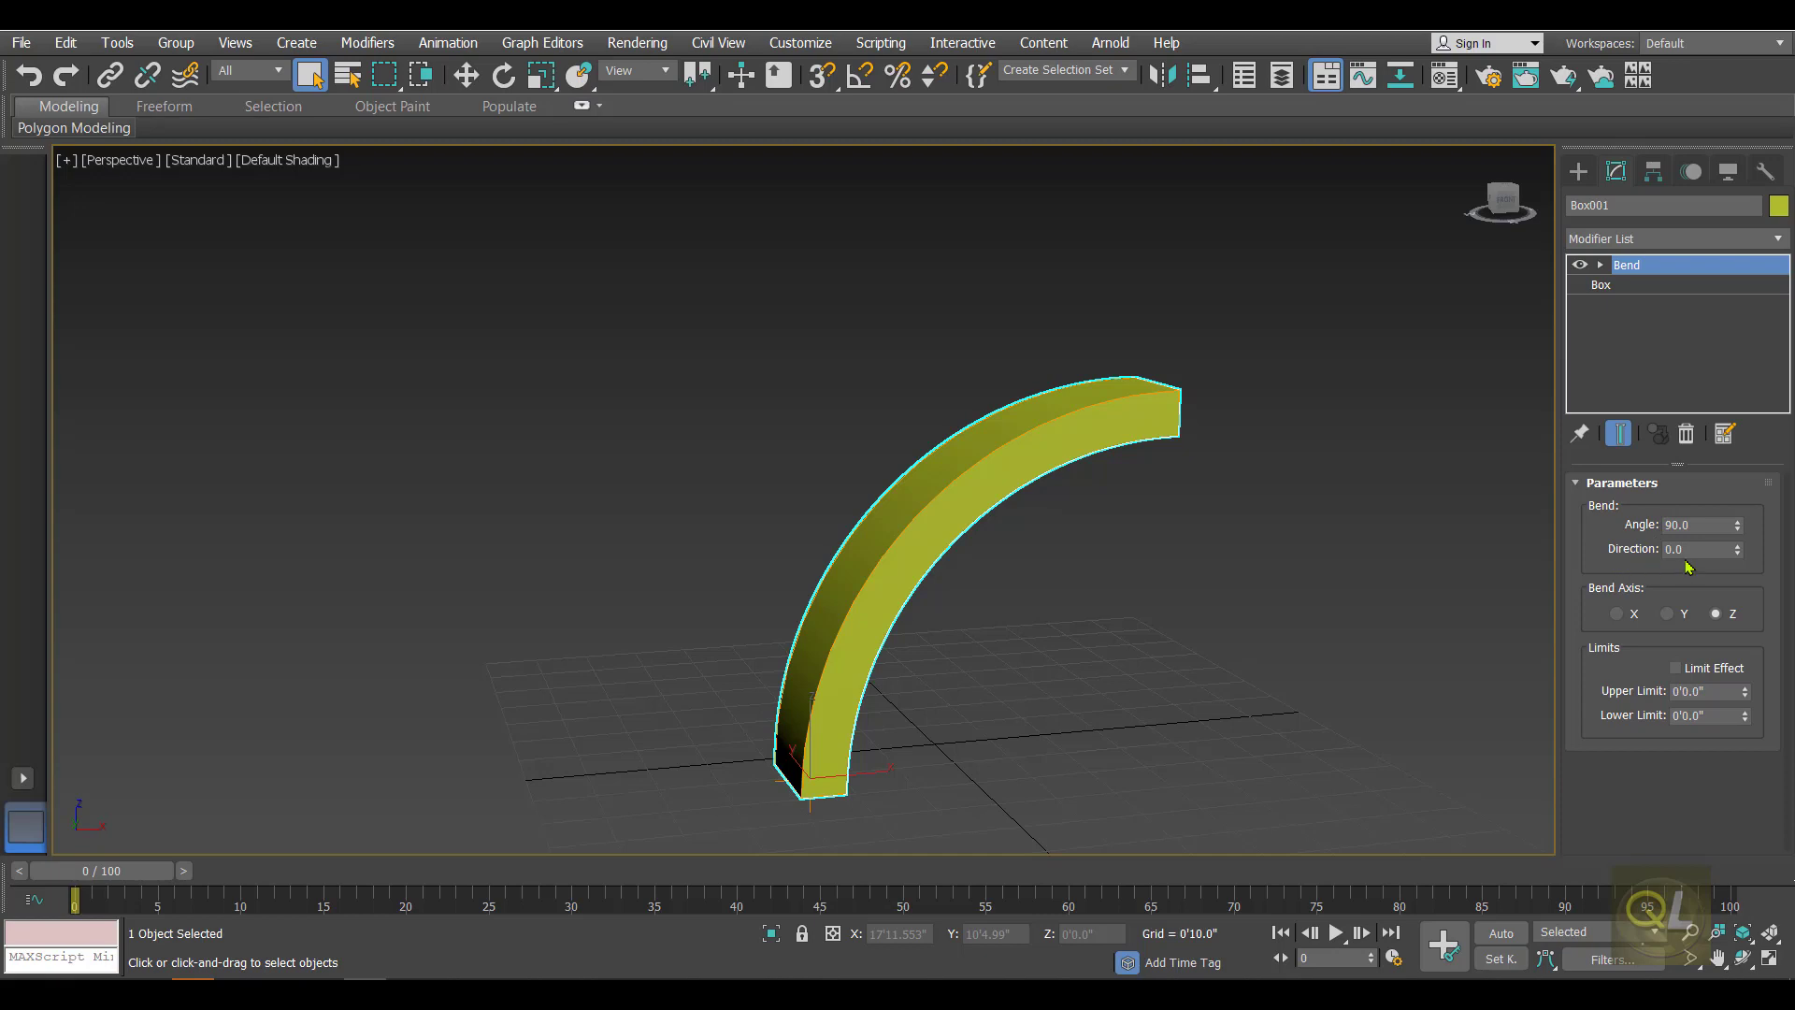
pyautogui.moveTo(1738, 552)
pyautogui.mouseDown()
pyautogui.moveTo(1751, 415)
pyautogui.moveTo(1715, 673)
pyautogui.moveTo(1735, 573)
pyautogui.mouseUp()
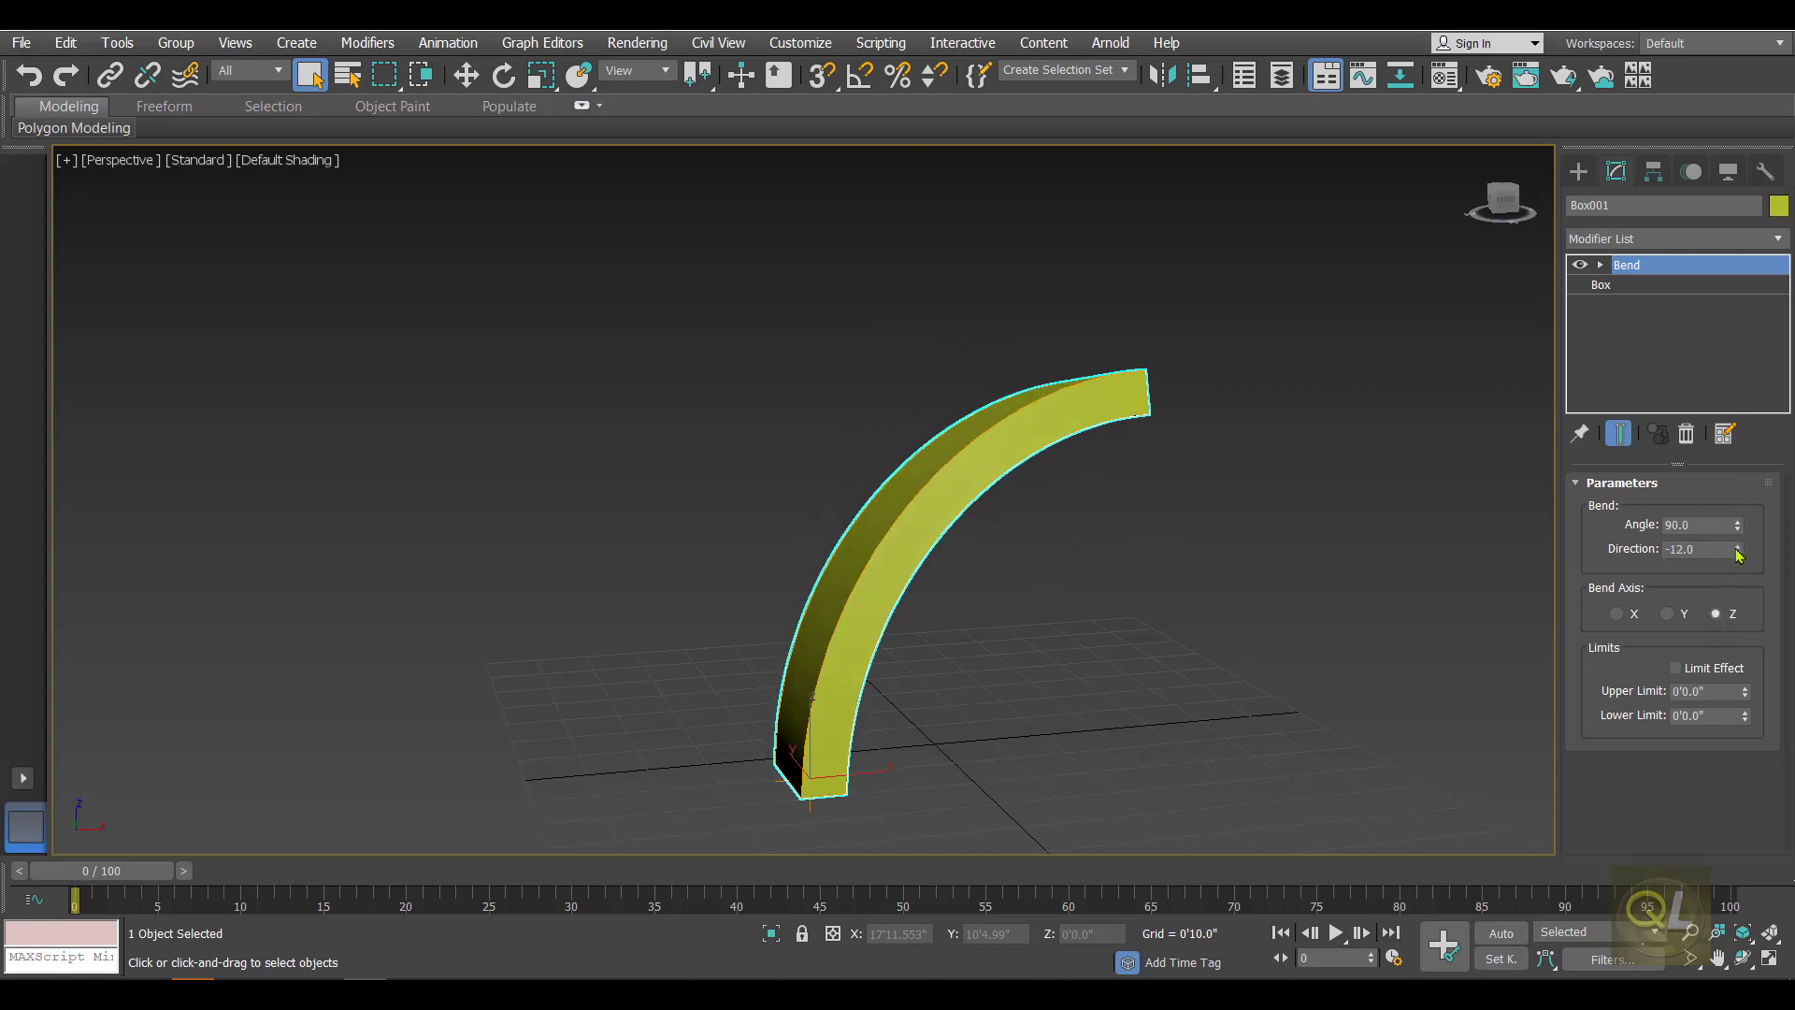
pyautogui.rightClick(1737, 551)
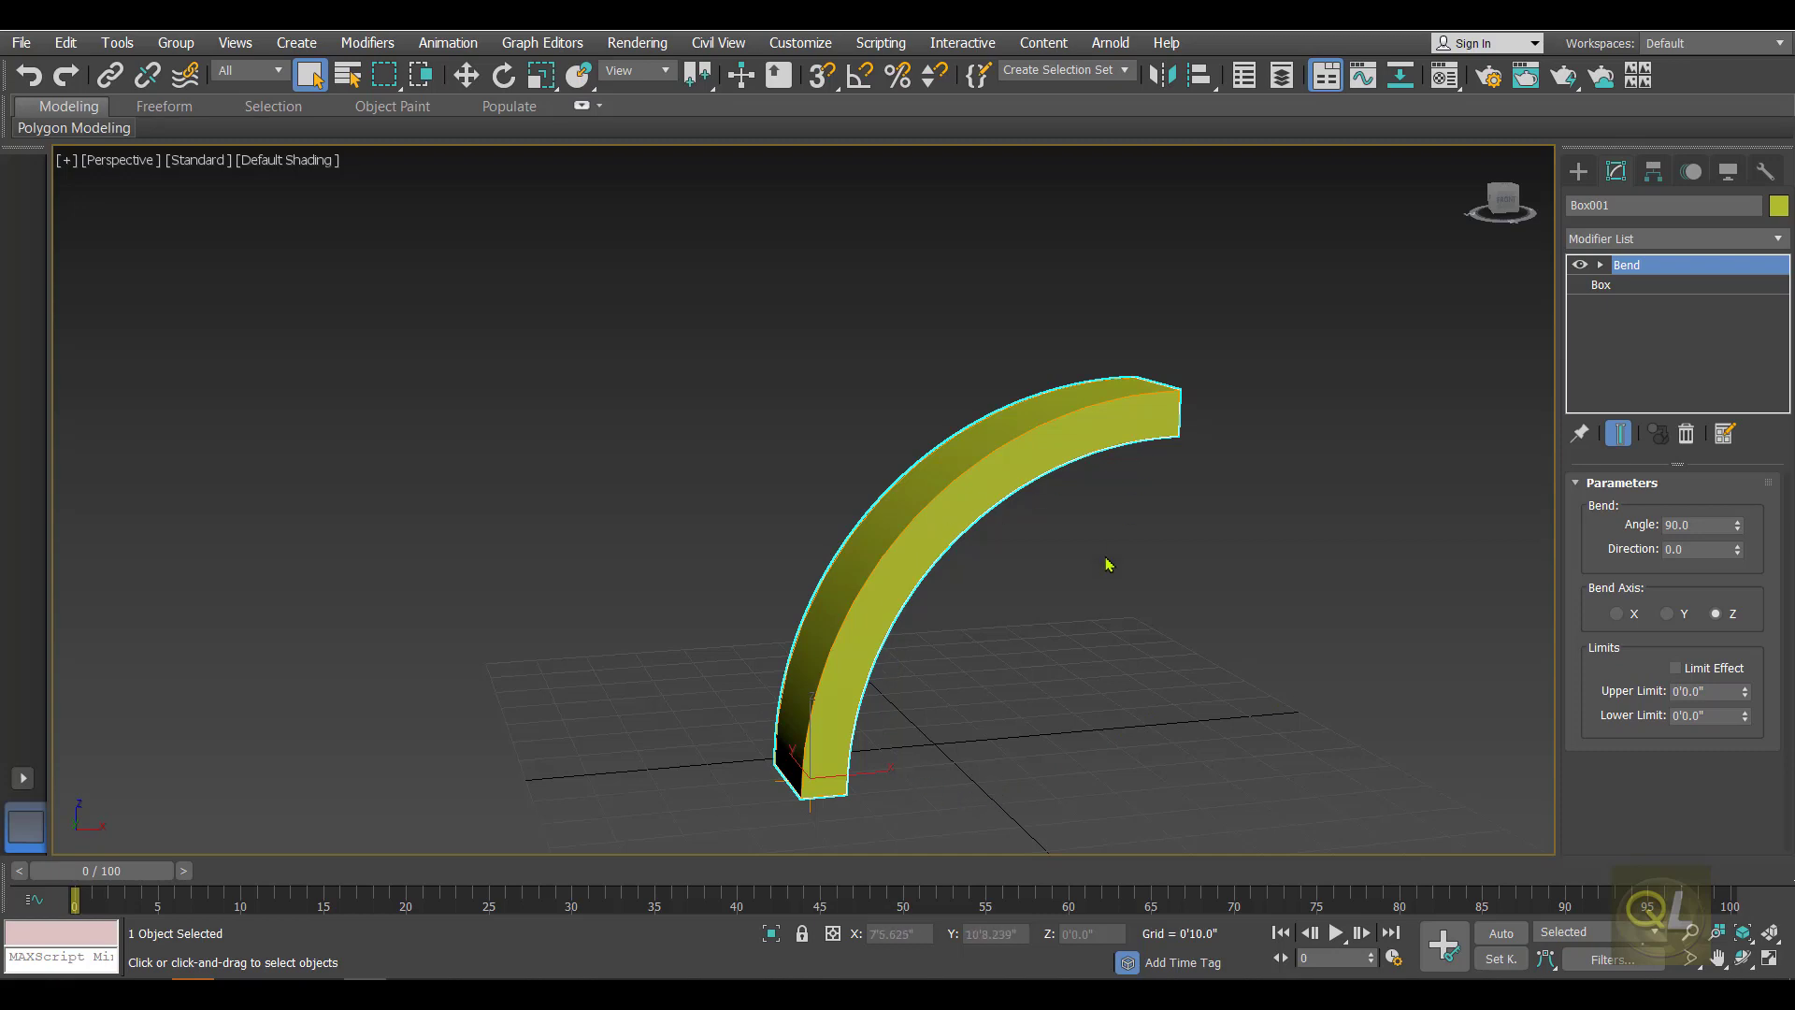
# Step: Enable Limit Effect and set the Upper Limit to about 2'0.519"
pyautogui.click(1675, 667)
pyautogui.moveTo(866, 772); pyautogui.dragTo(772, 641, button='middle')
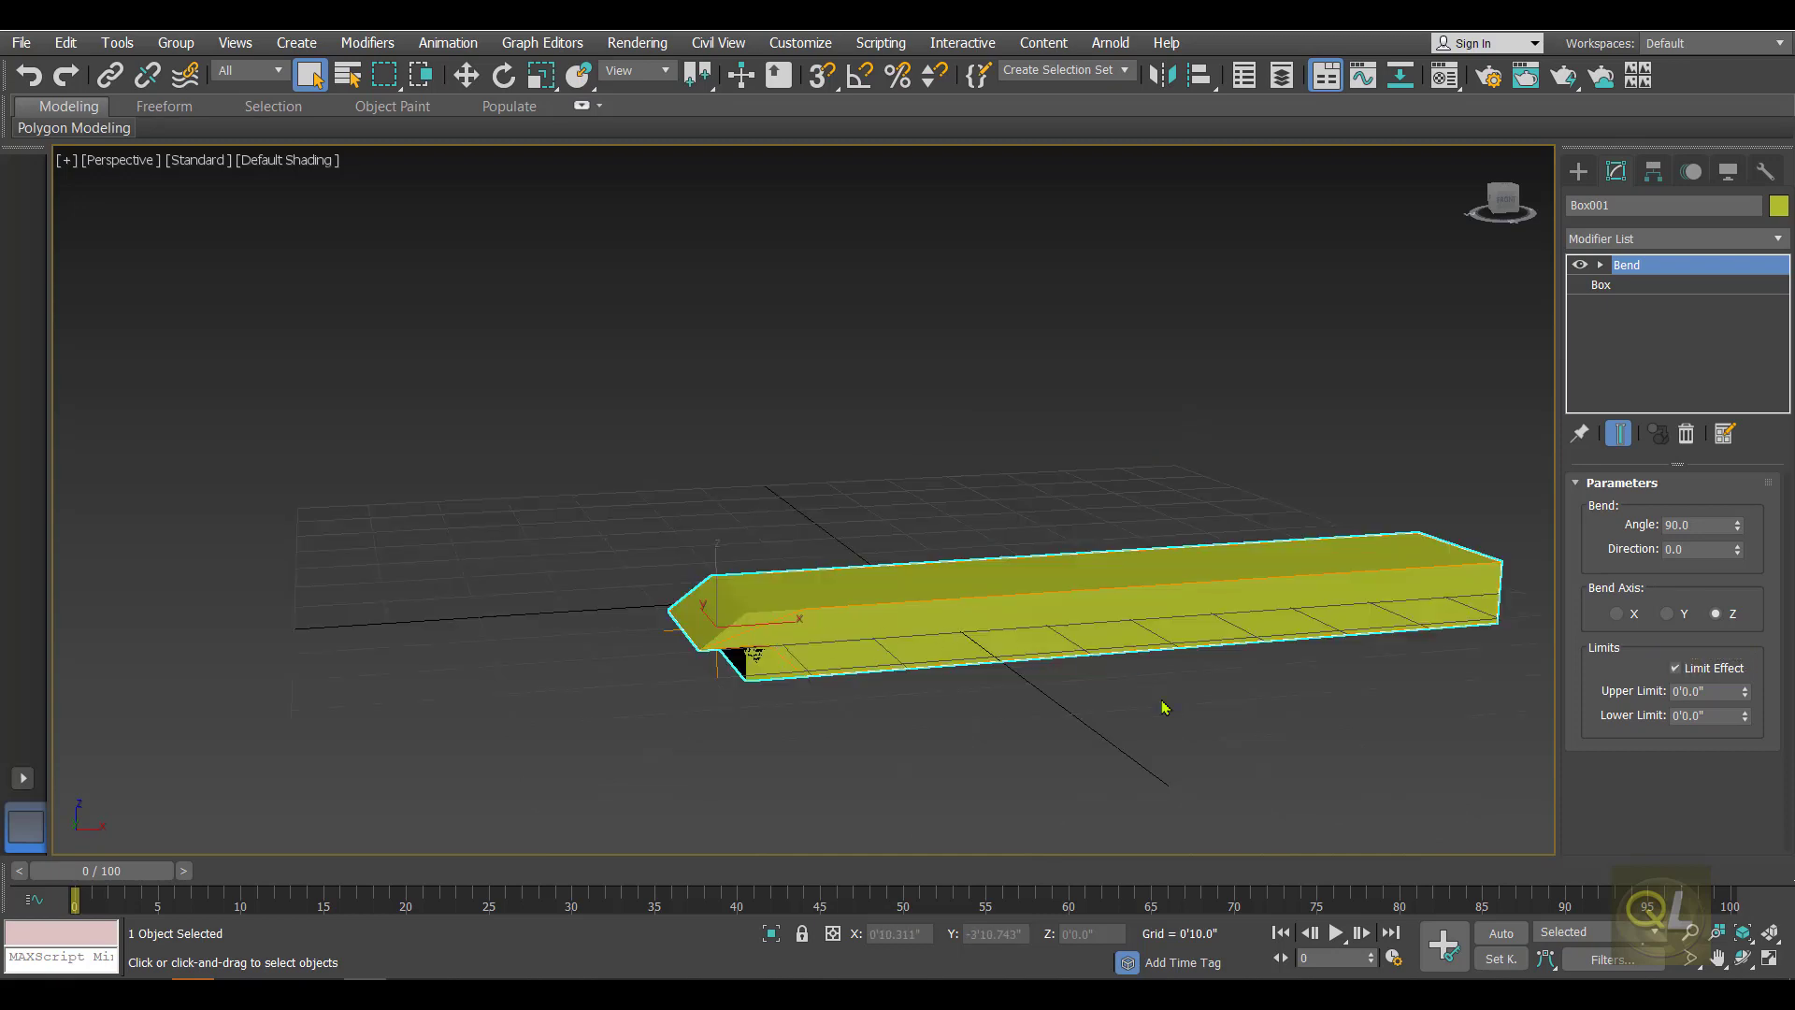
pyautogui.moveTo(1079, 721); pyautogui.dragTo(1048, 715, button='middle')
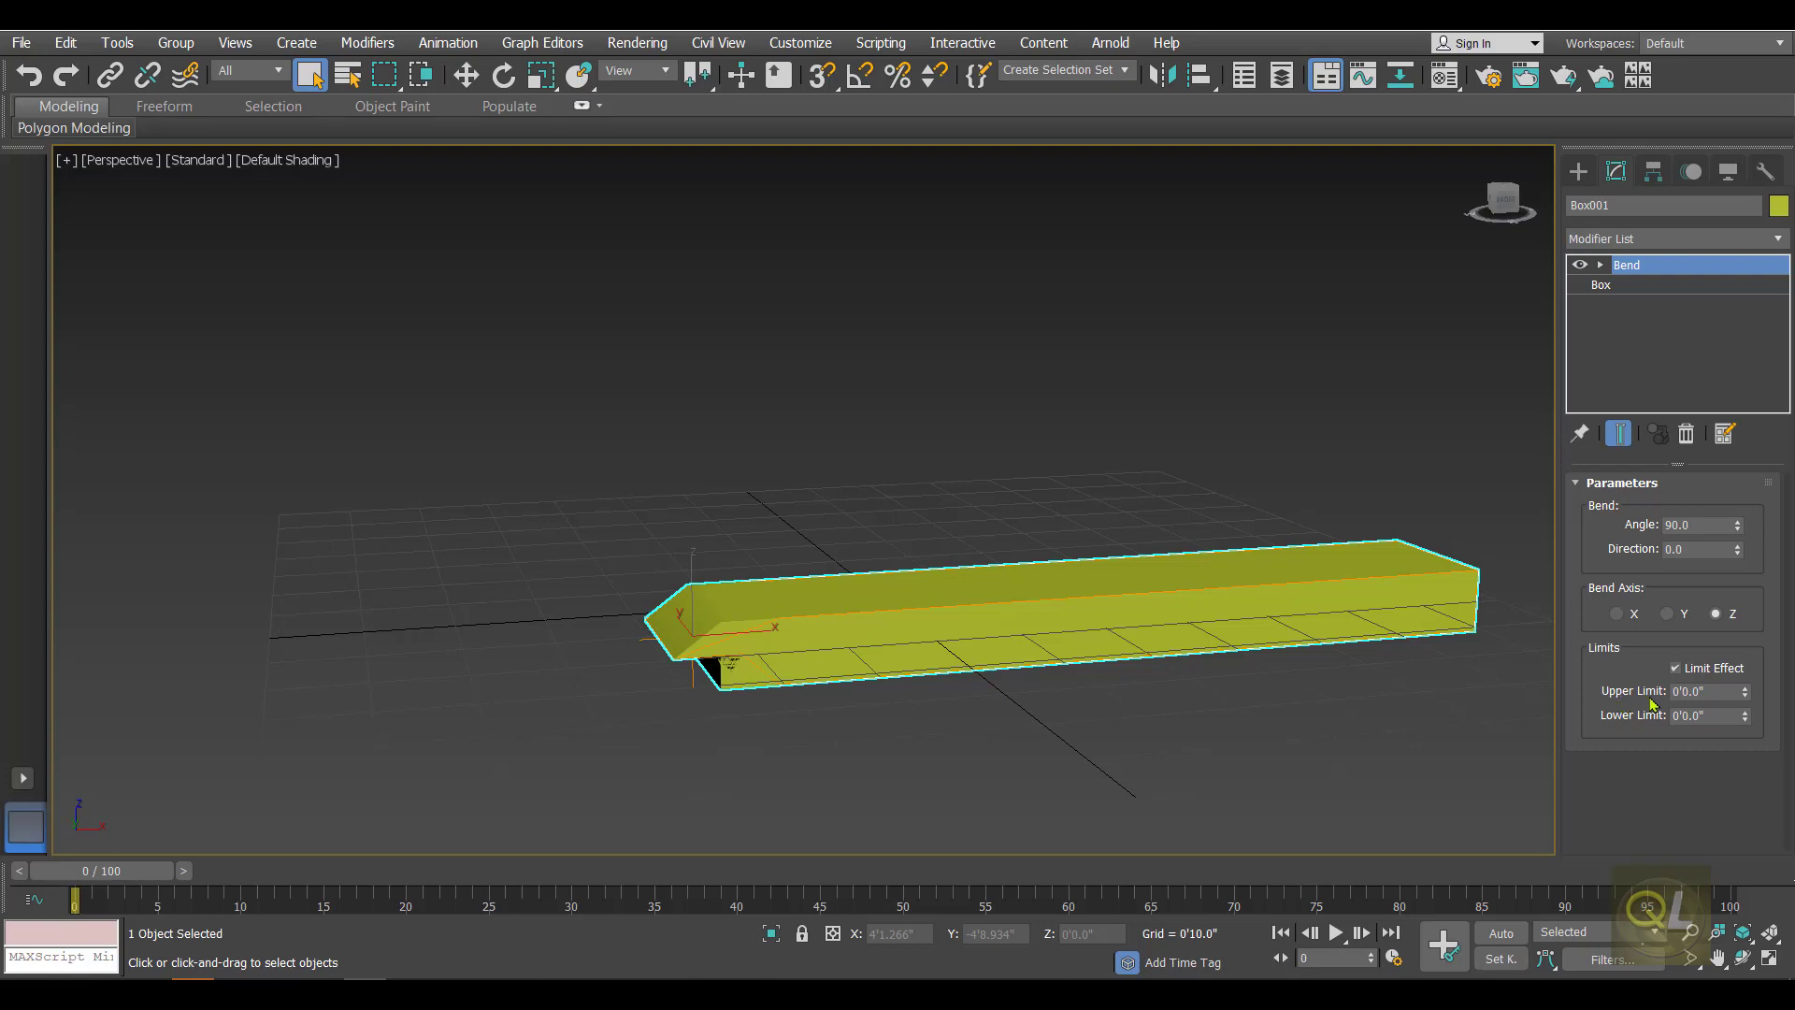
pyautogui.moveTo(1744, 692); pyautogui.dragTo(1434, 745)
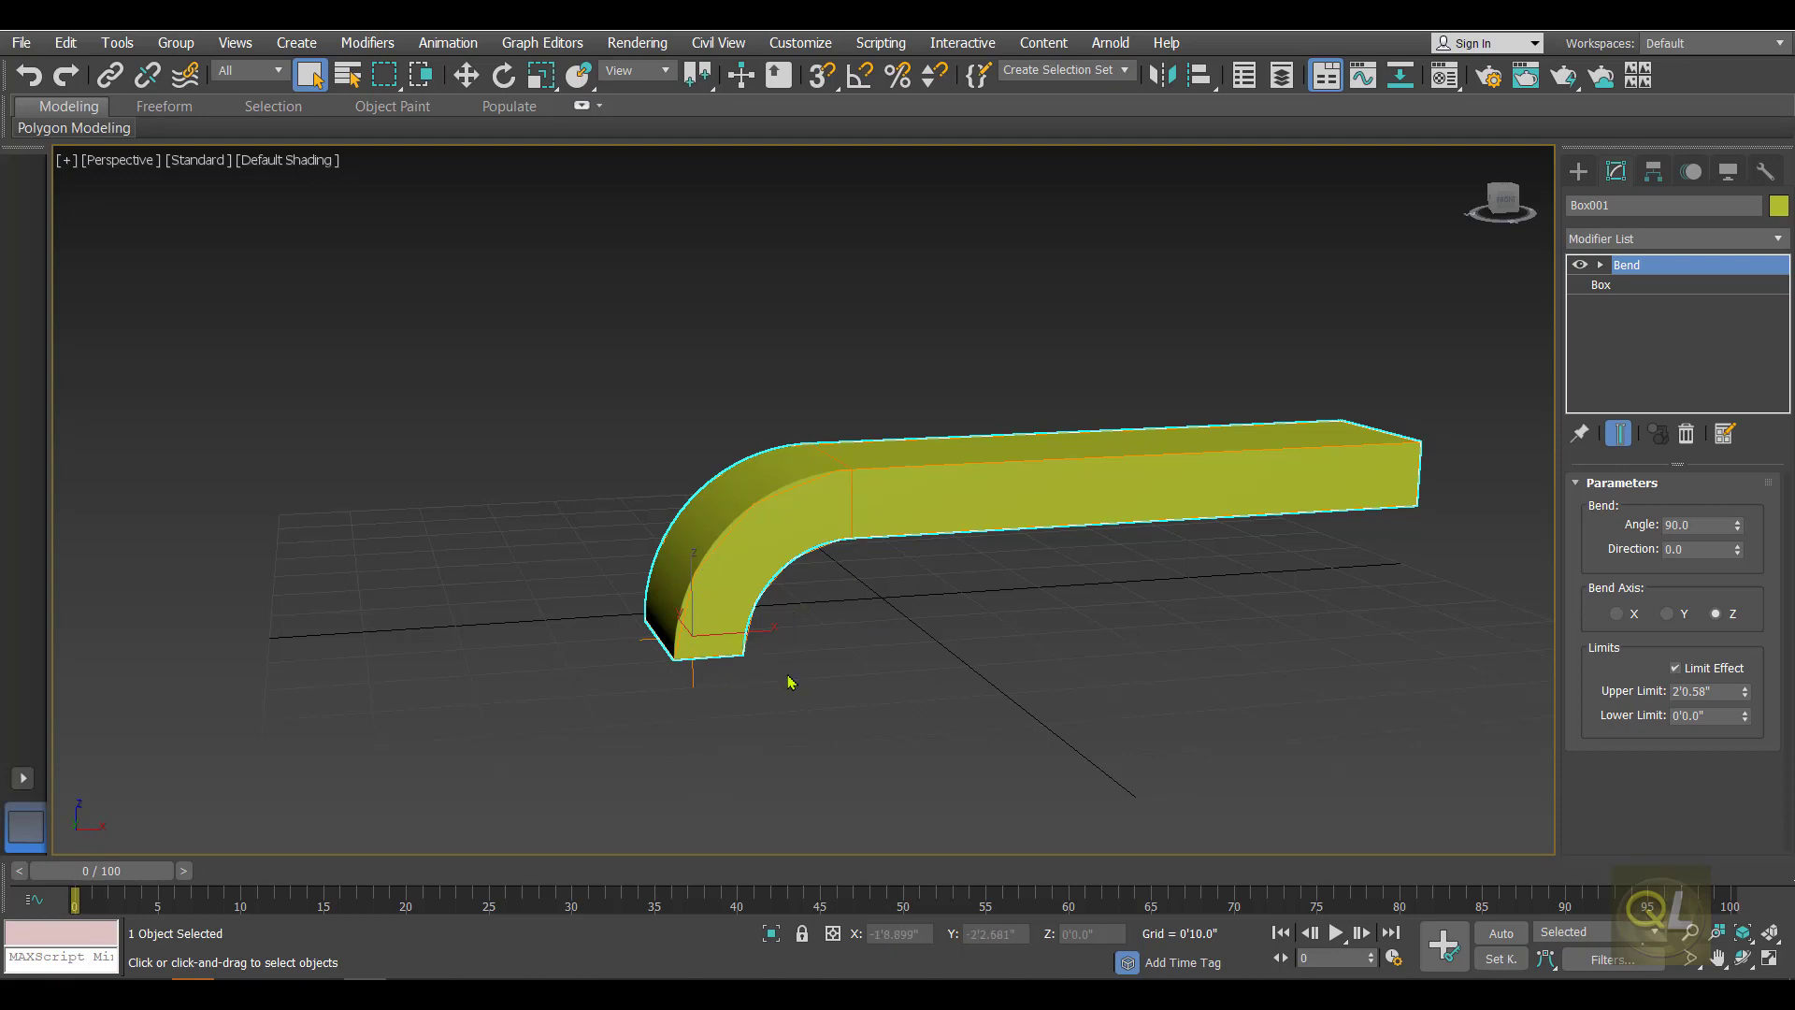
pyautogui.moveTo(793, 682); pyautogui.dragTo(844, 669, button='middle')
pyautogui.scroll(2, 738, 631)
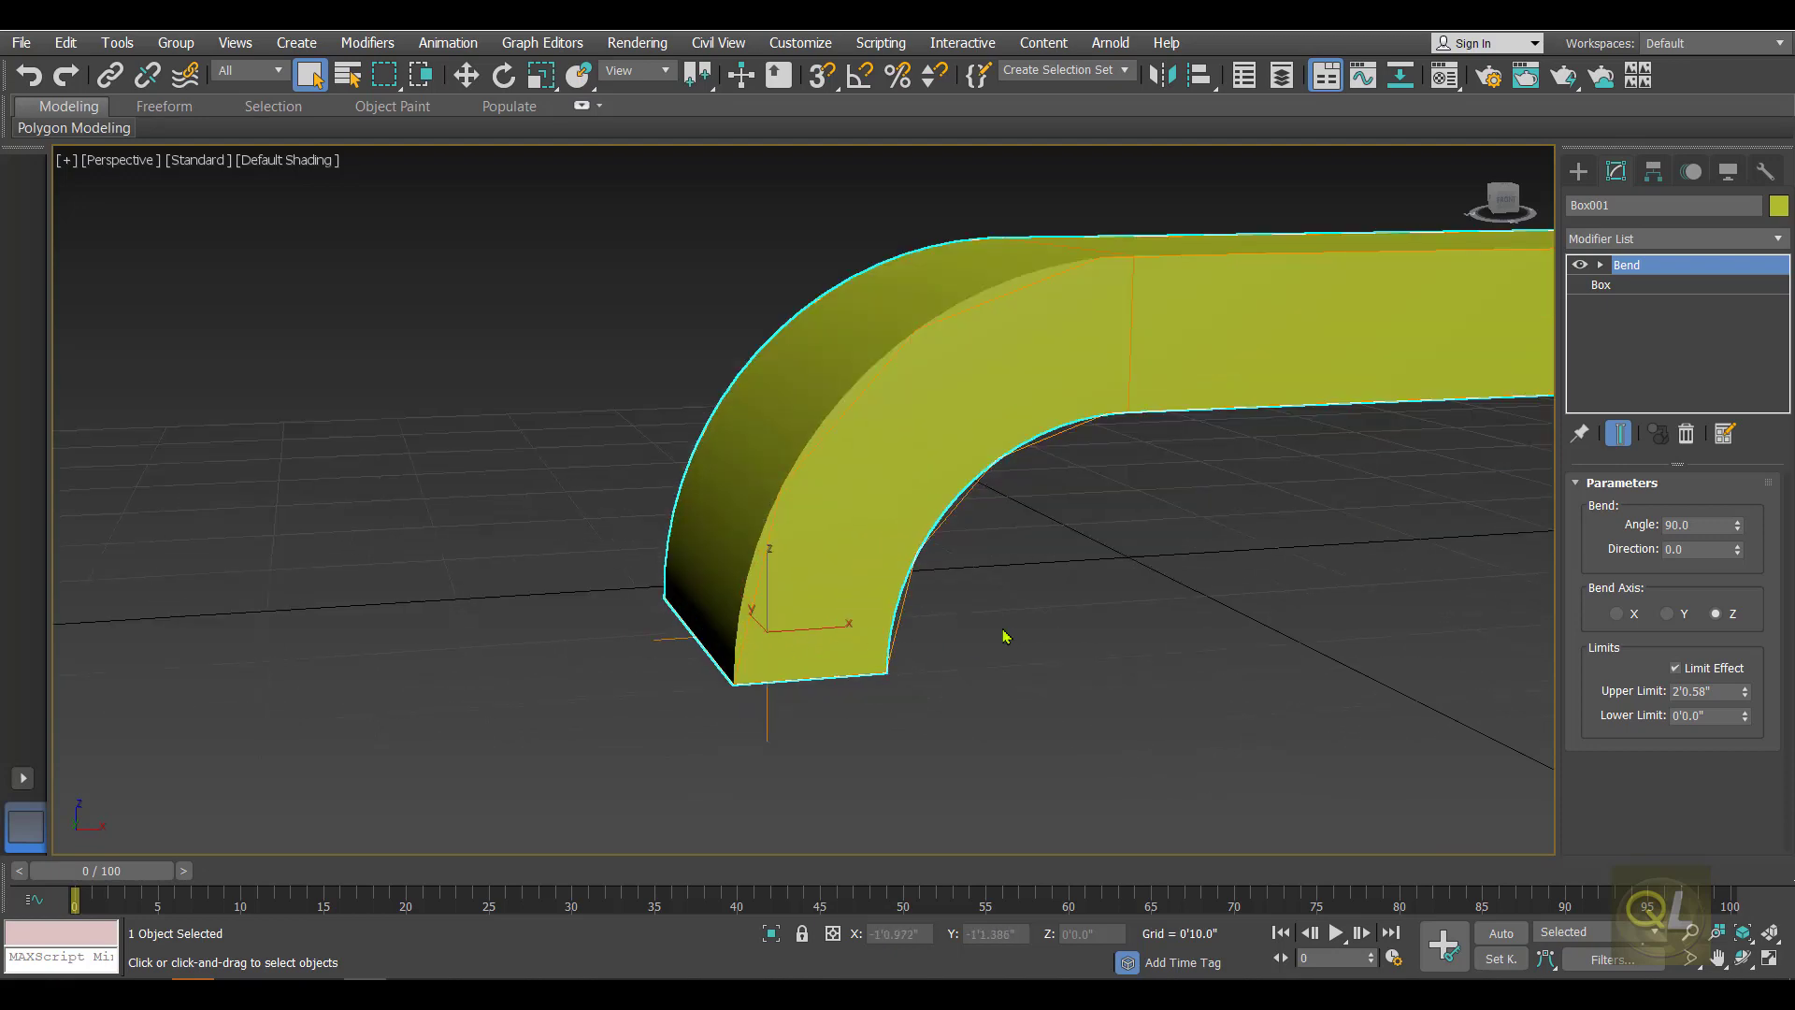
pyautogui.scroll(3, 773, 653)
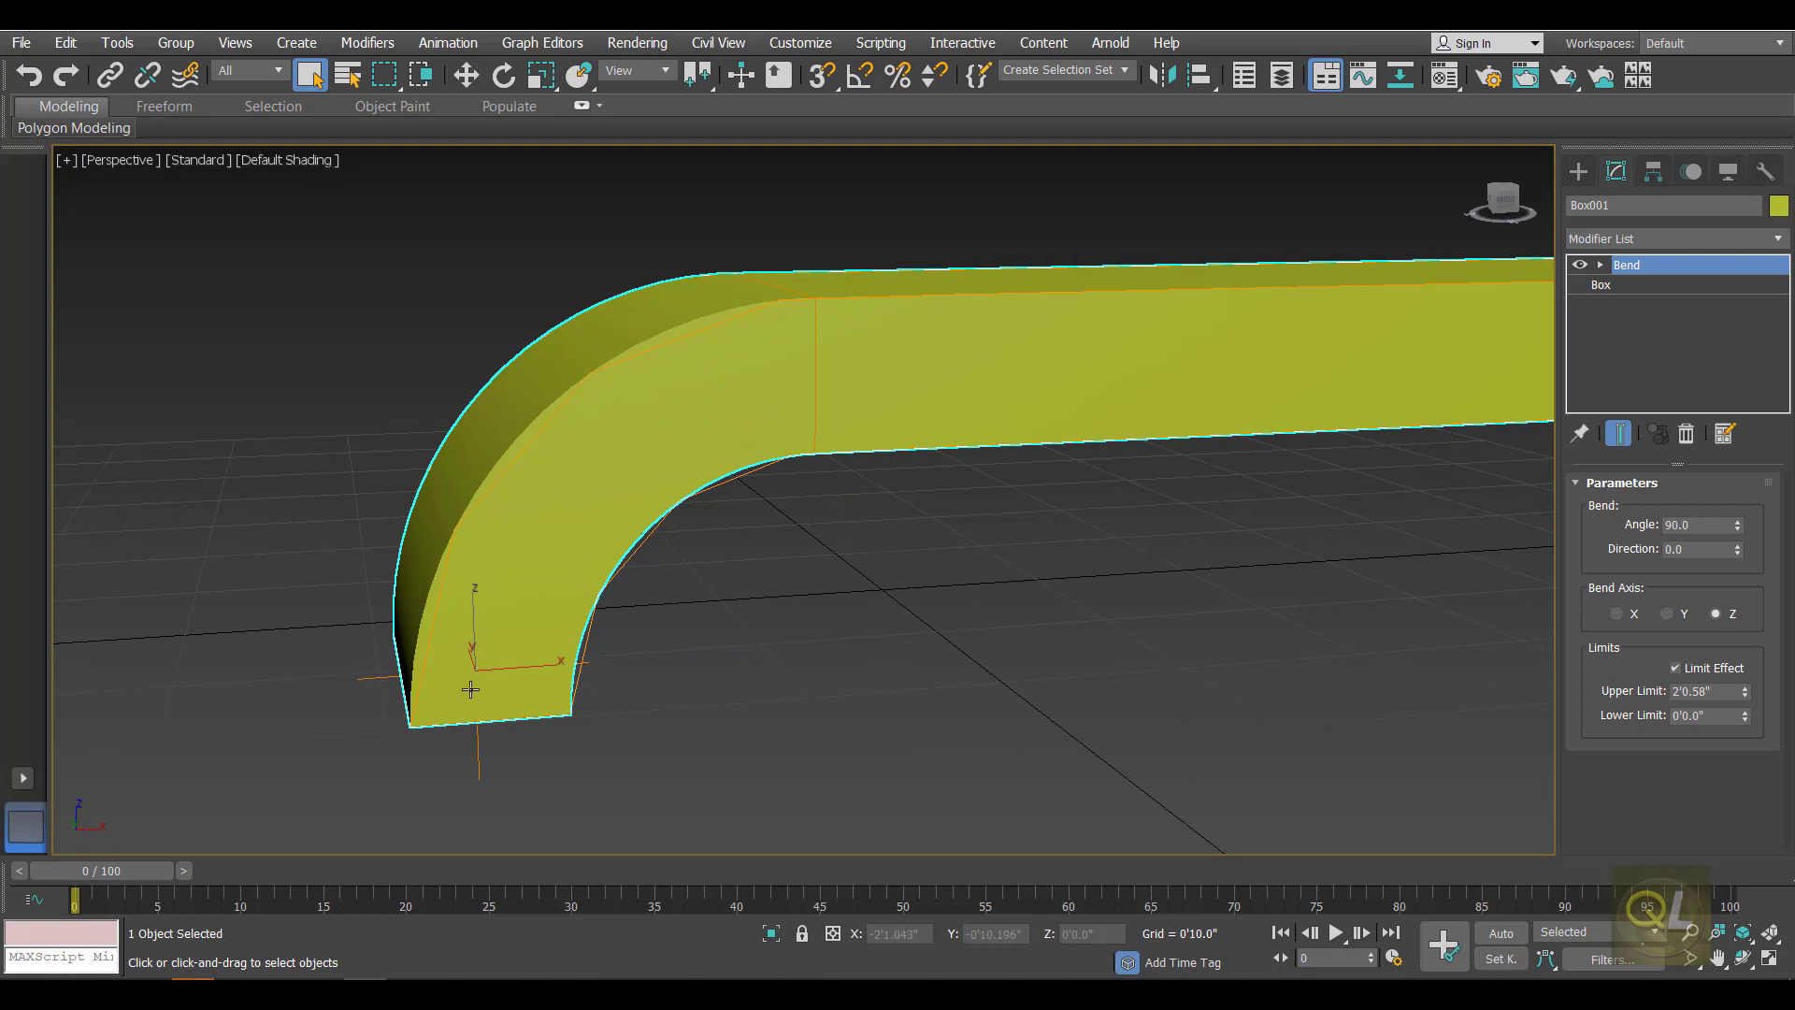
pyautogui.scroll(-2, 470, 689)
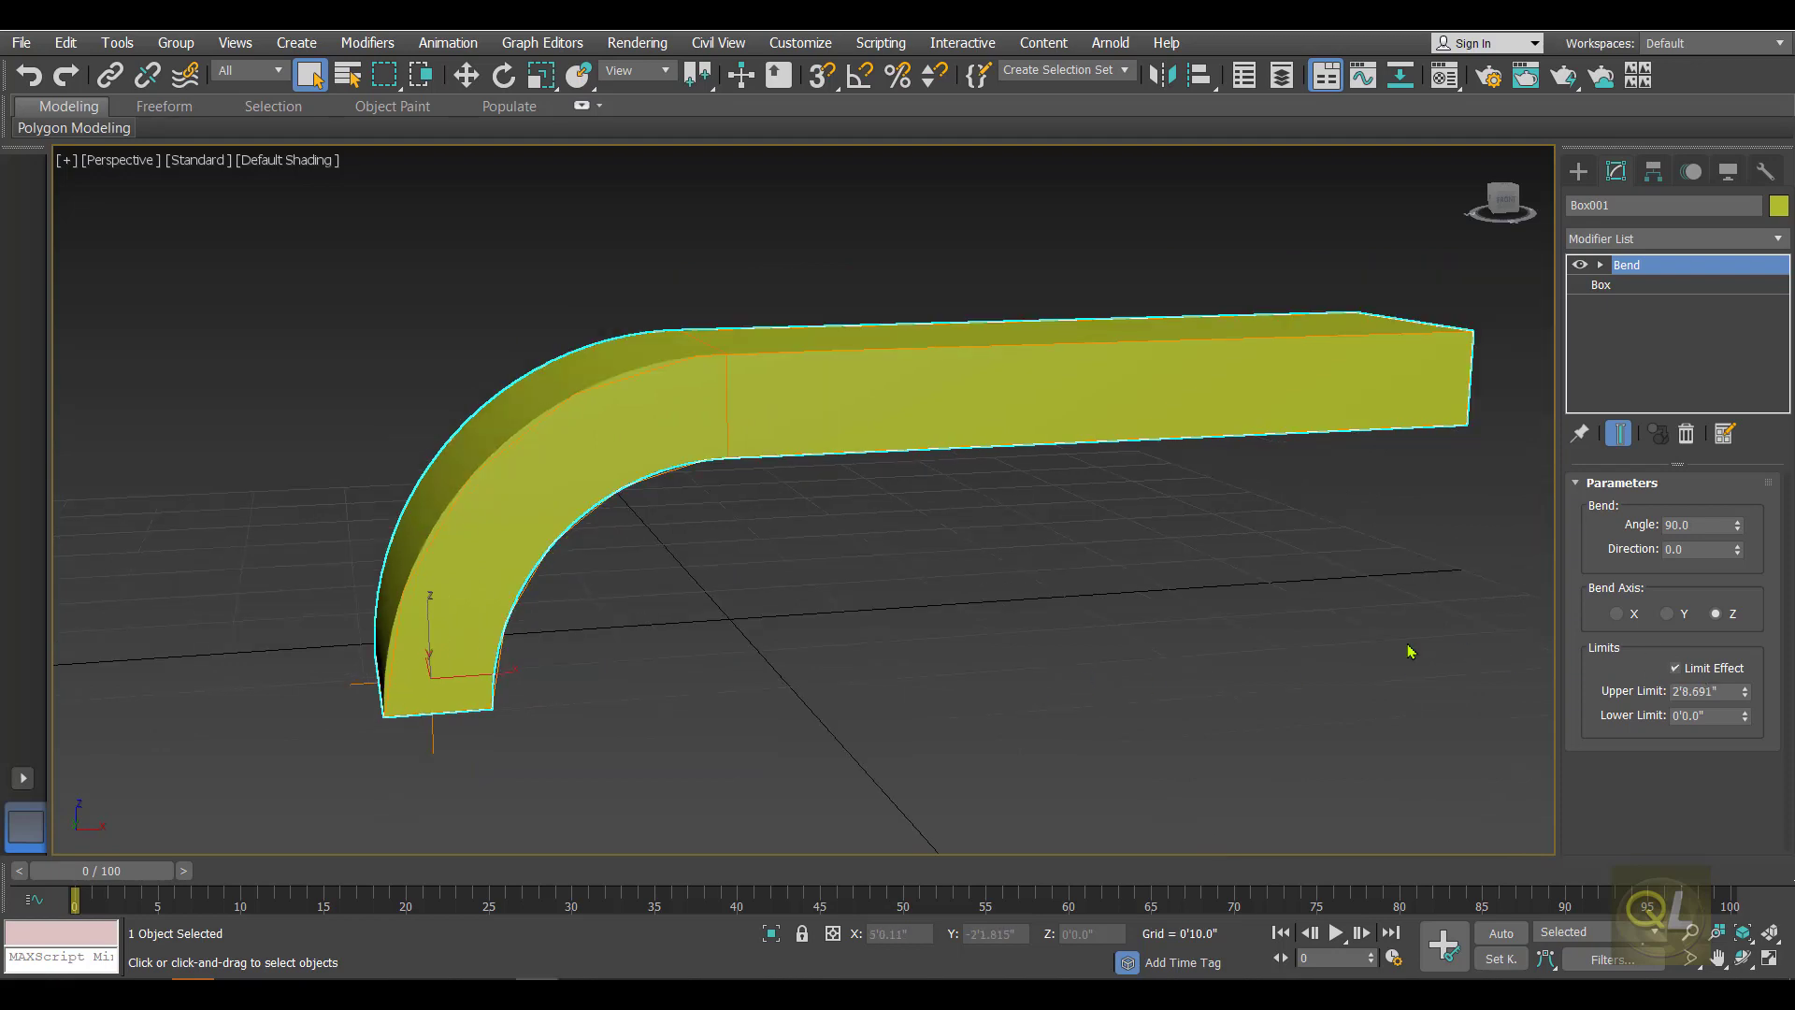
pyautogui.moveTo(399, 695); pyautogui.dragTo(580, 716, button='middle')
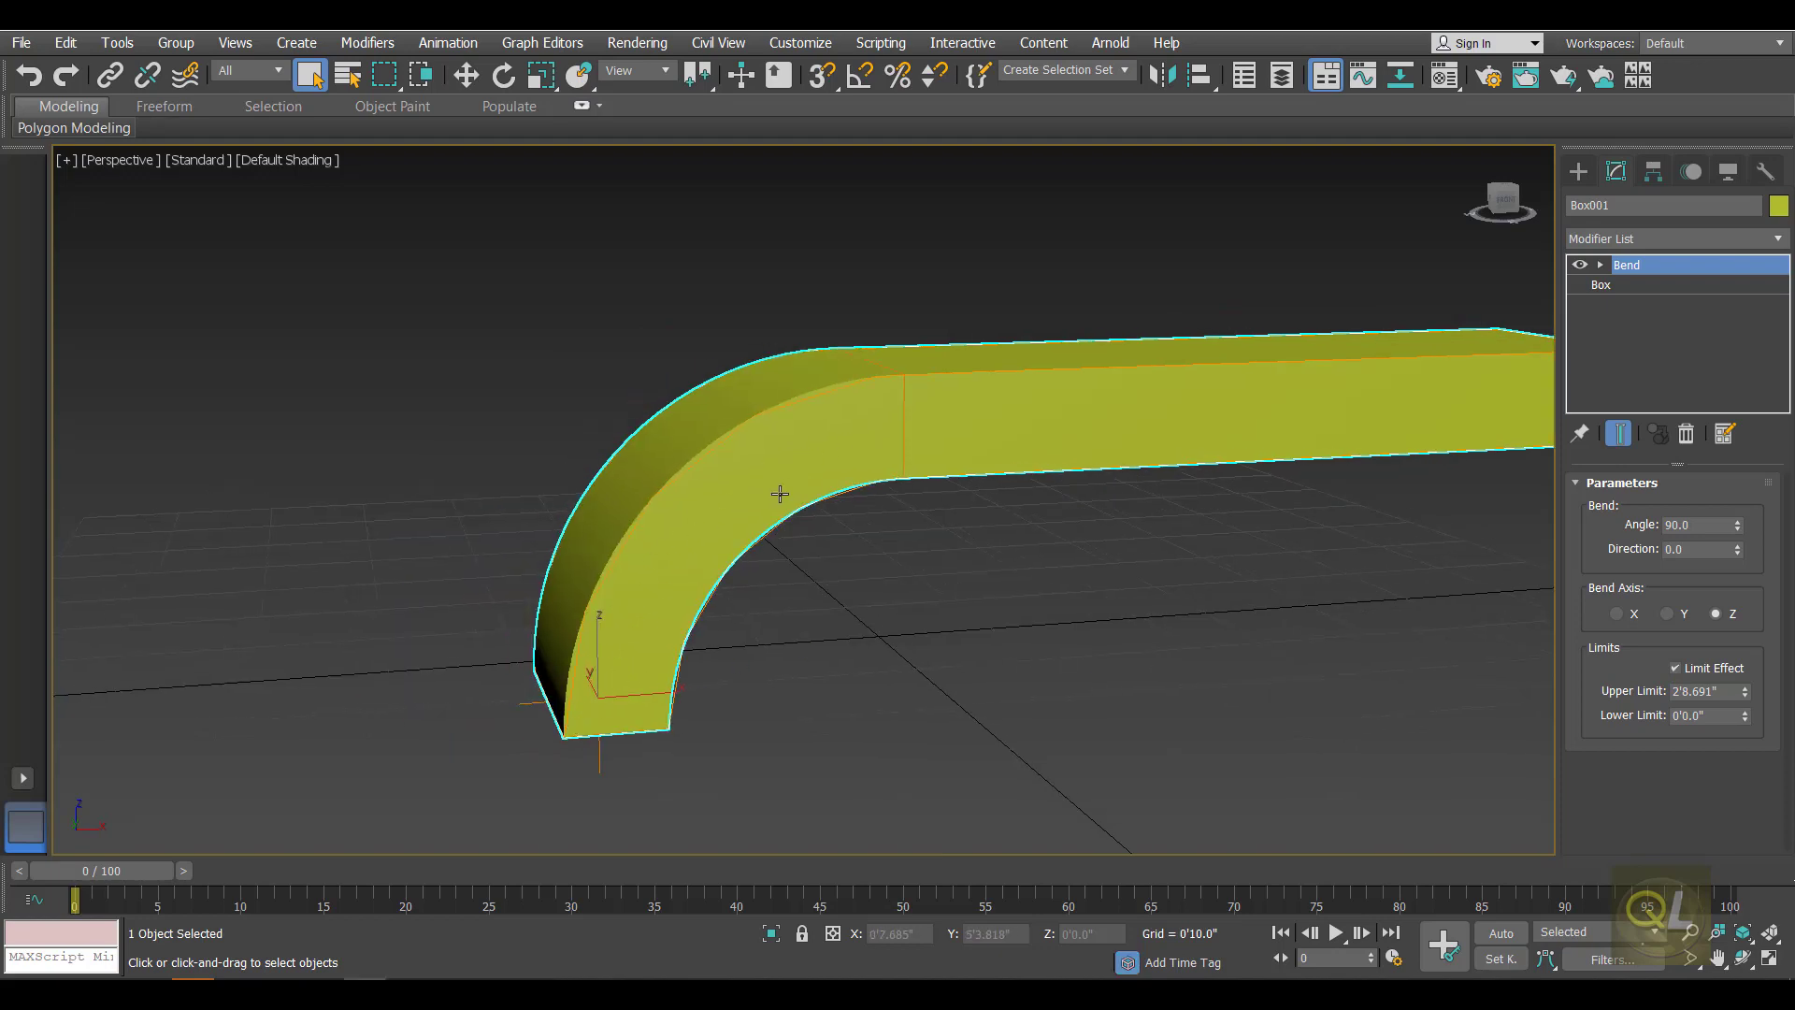
pyautogui.moveTo(973, 593); pyautogui.dragTo(882, 549, button='middle')
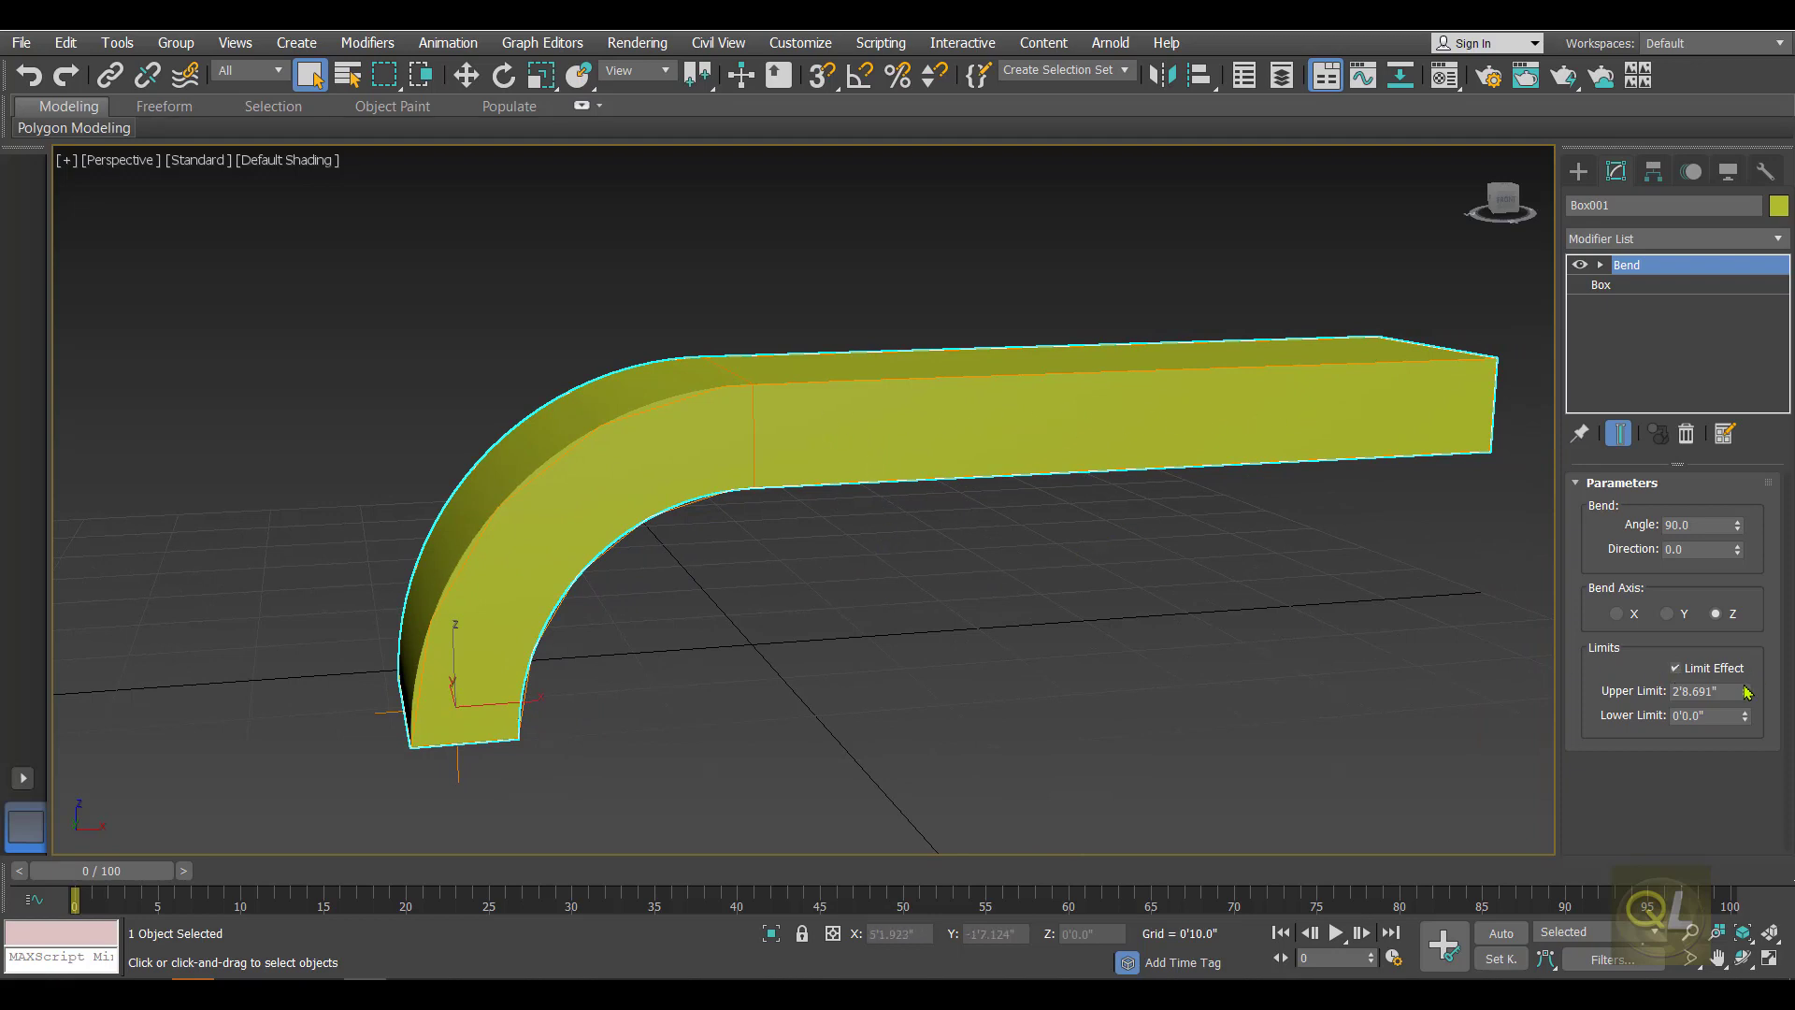
pyautogui.moveTo(1744, 696)
pyautogui.mouseDown()
pyautogui.moveTo(1728, 670)
pyautogui.moveTo(1728, 715)
pyautogui.mouseUp()
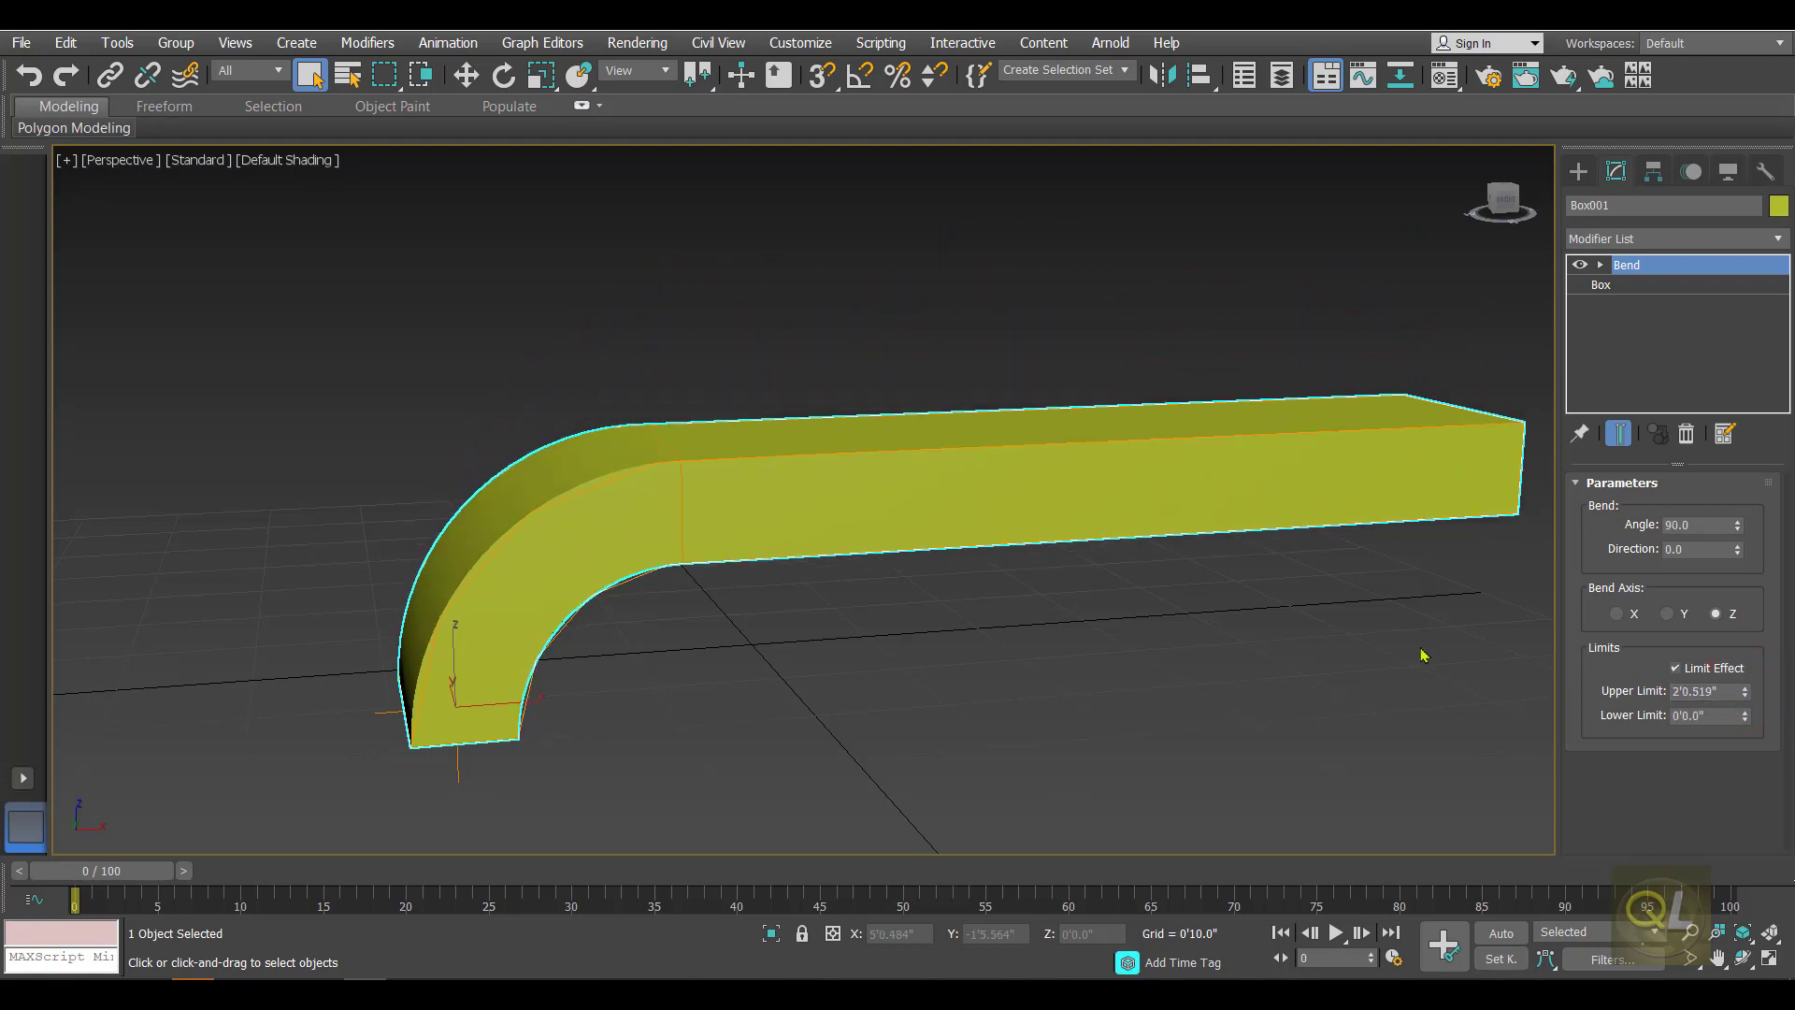
pyautogui.doubleClick(1713, 525)
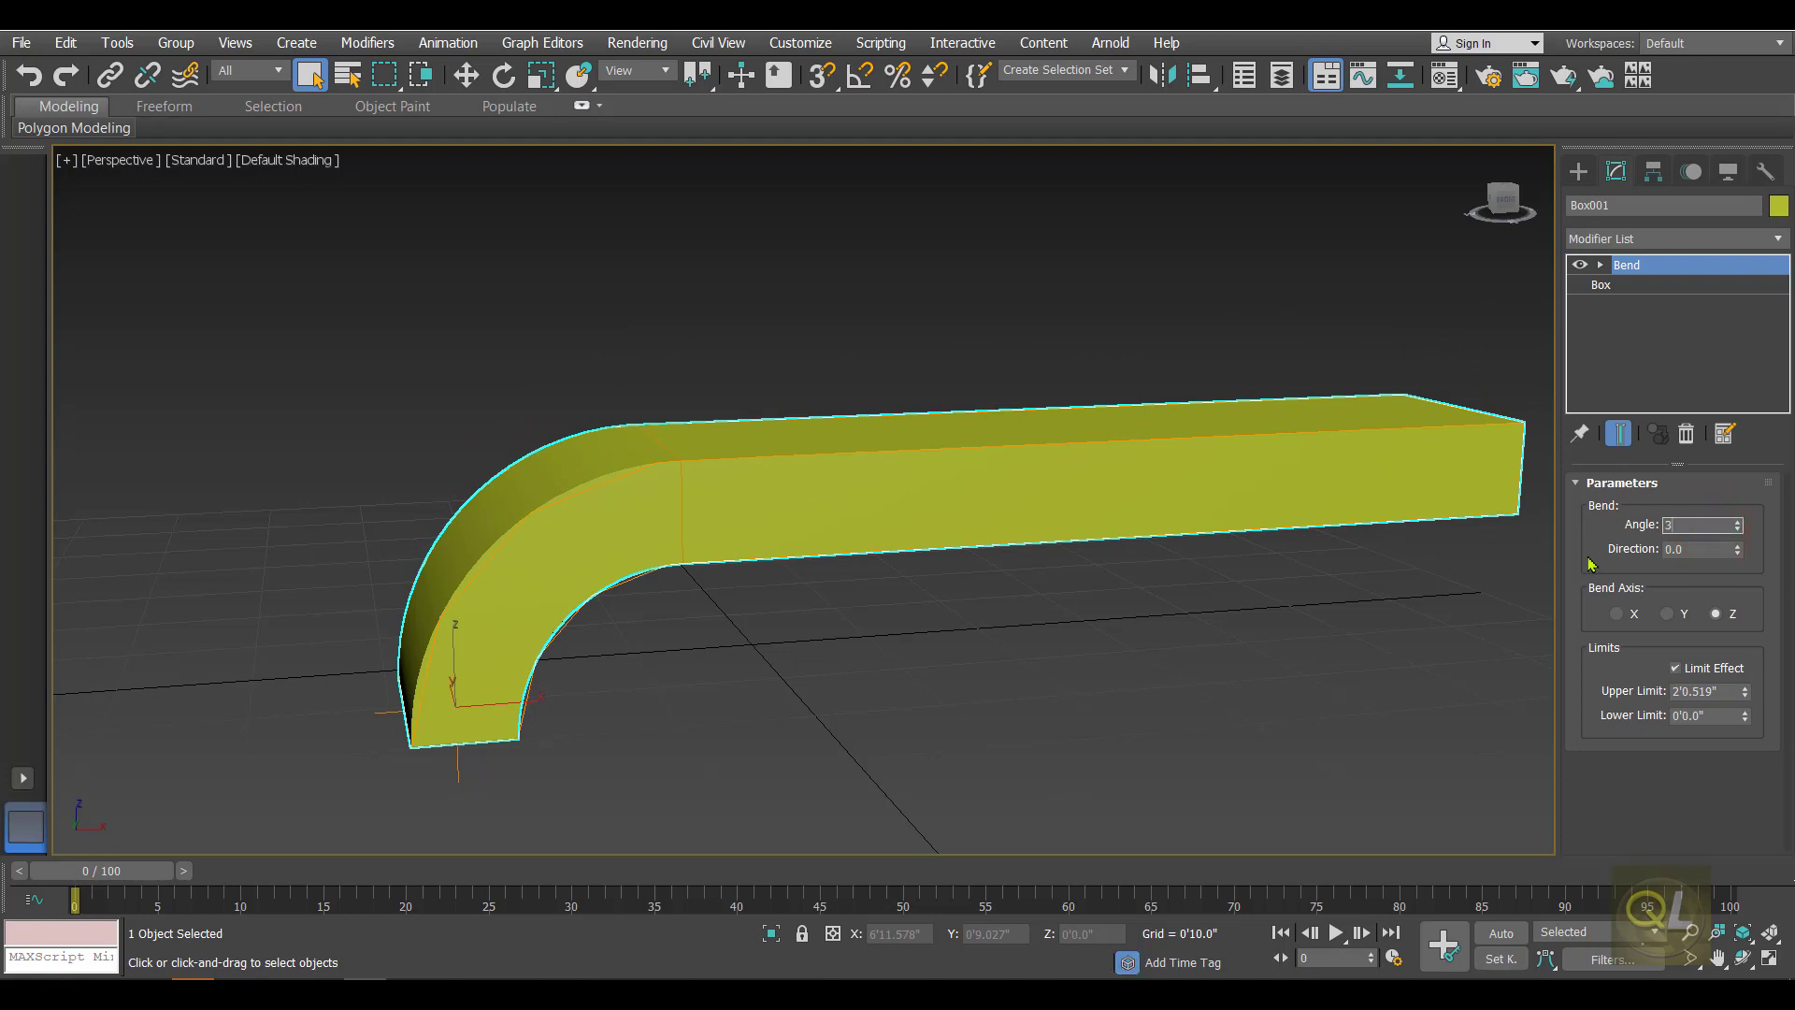
pyautogui.write('360')
pyautogui.press('Return')
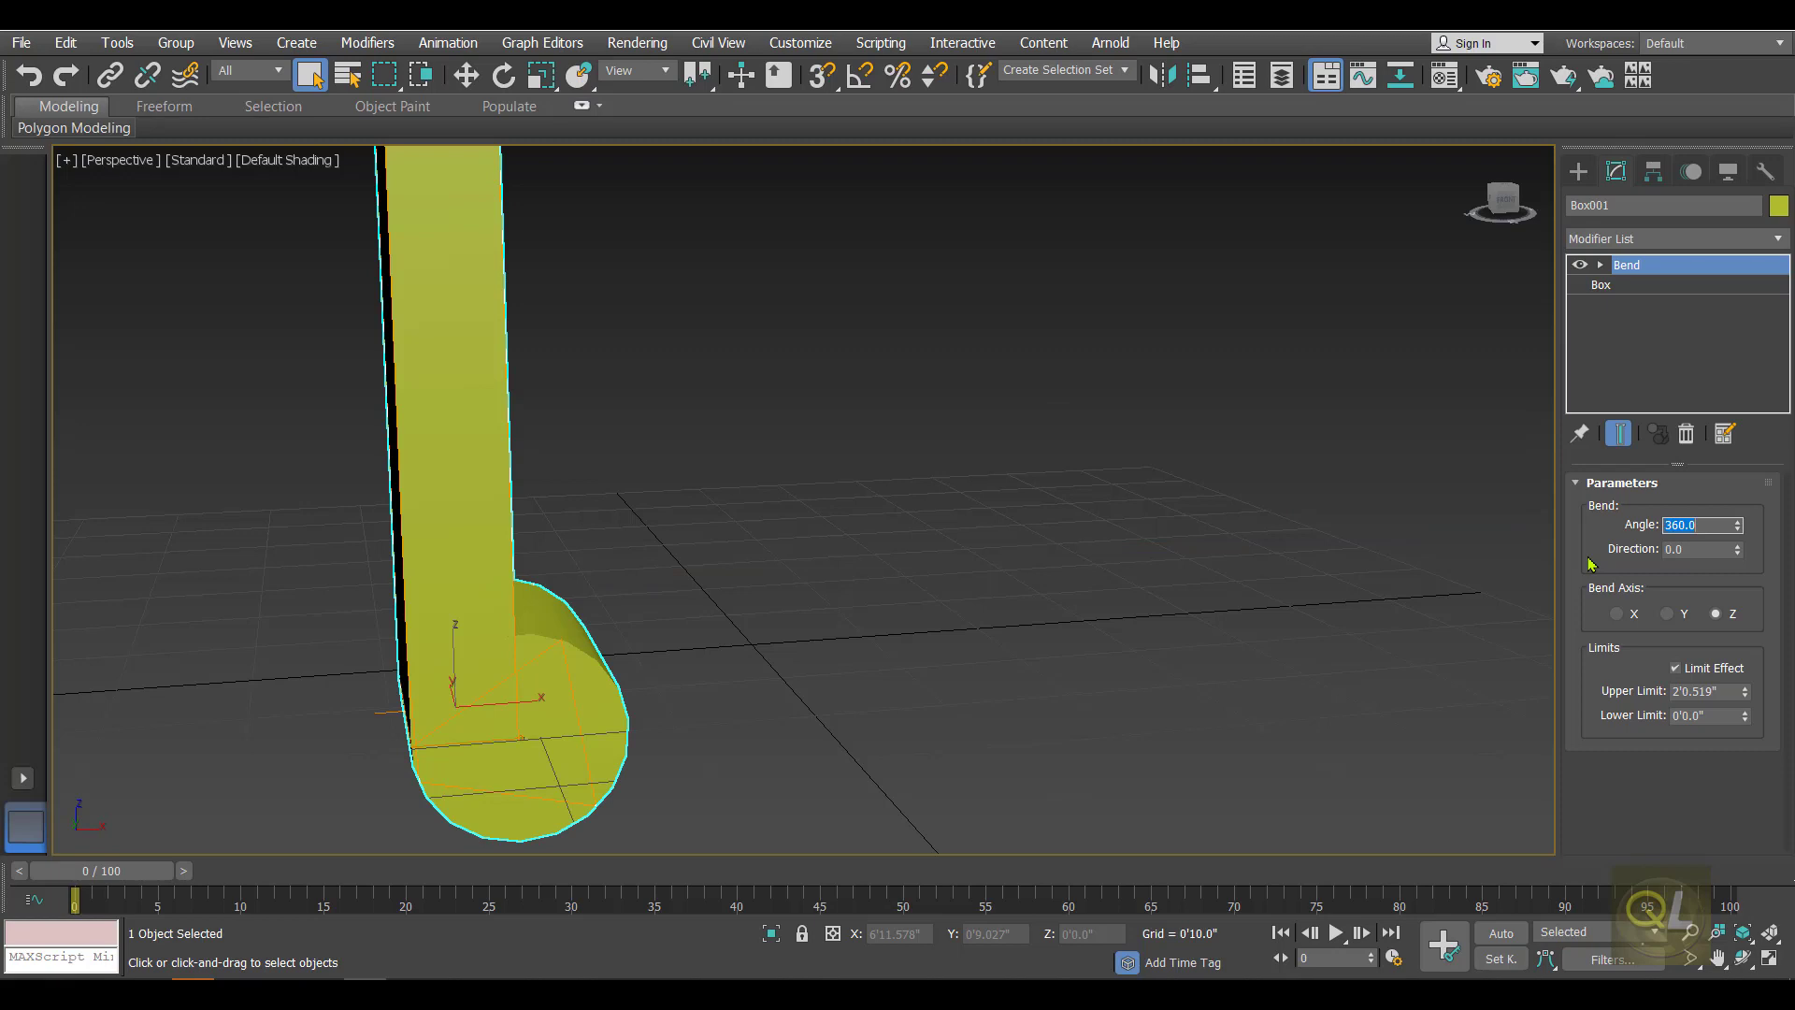
pyautogui.moveTo(682, 593); pyautogui.dragTo(722, 498, button='middle')
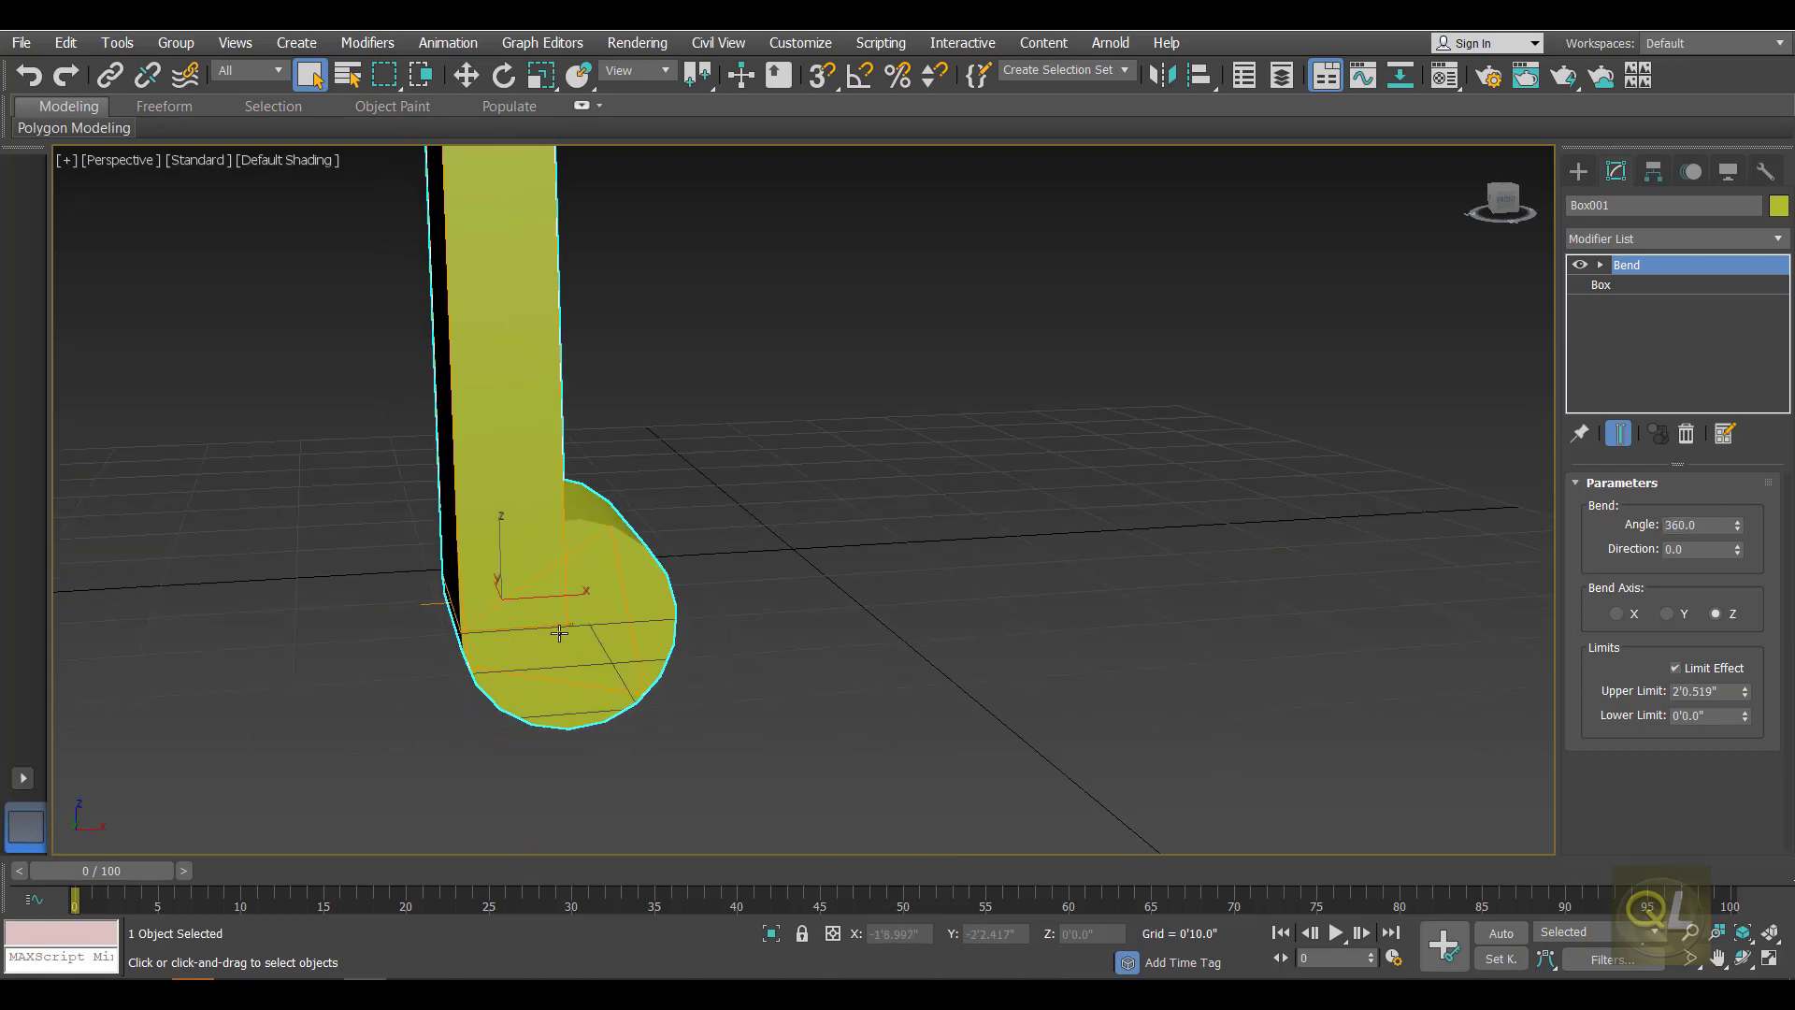
pyautogui.keyDown('alt'); pyautogui.moveTo(754, 454); pyautogui.dragTo(747, 543, button='middle'); pyautogui.keyUp('alt')
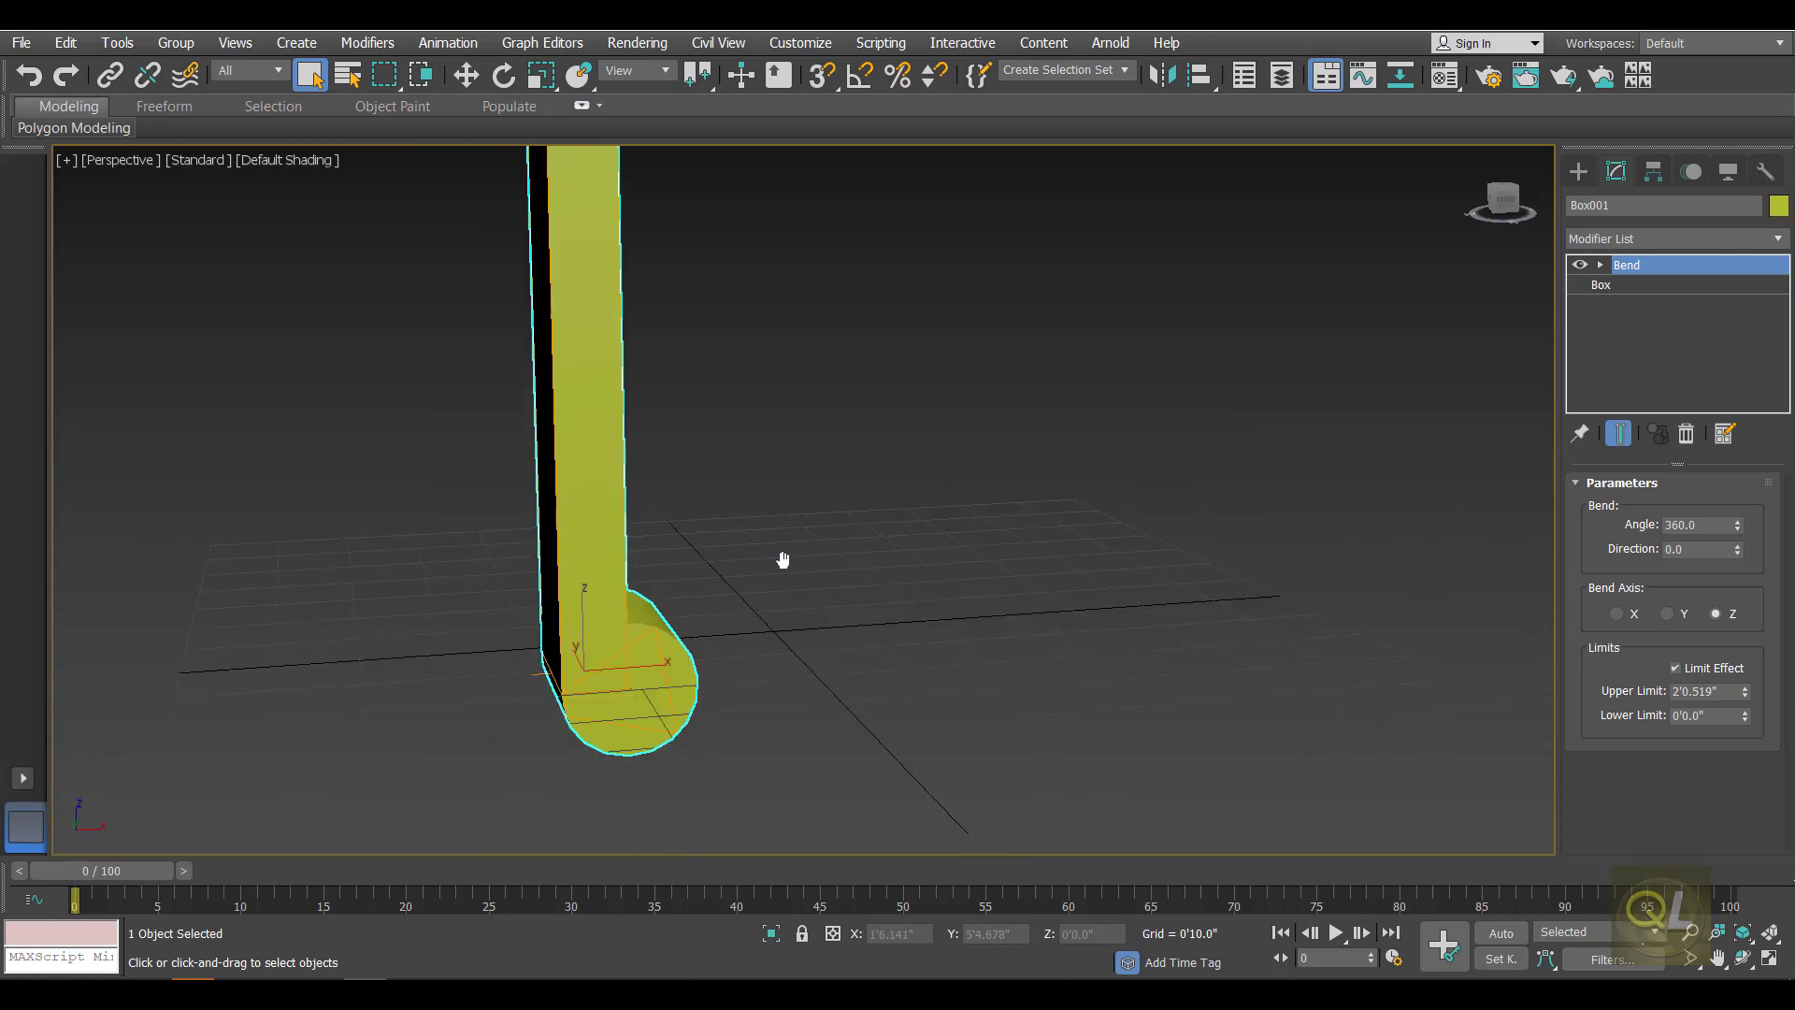
pyautogui.scroll(-3, 780, 537)
pyautogui.moveTo(934, 600); pyautogui.dragTo(954, 600, button='middle')
pyautogui.doubleClick(1716, 523)
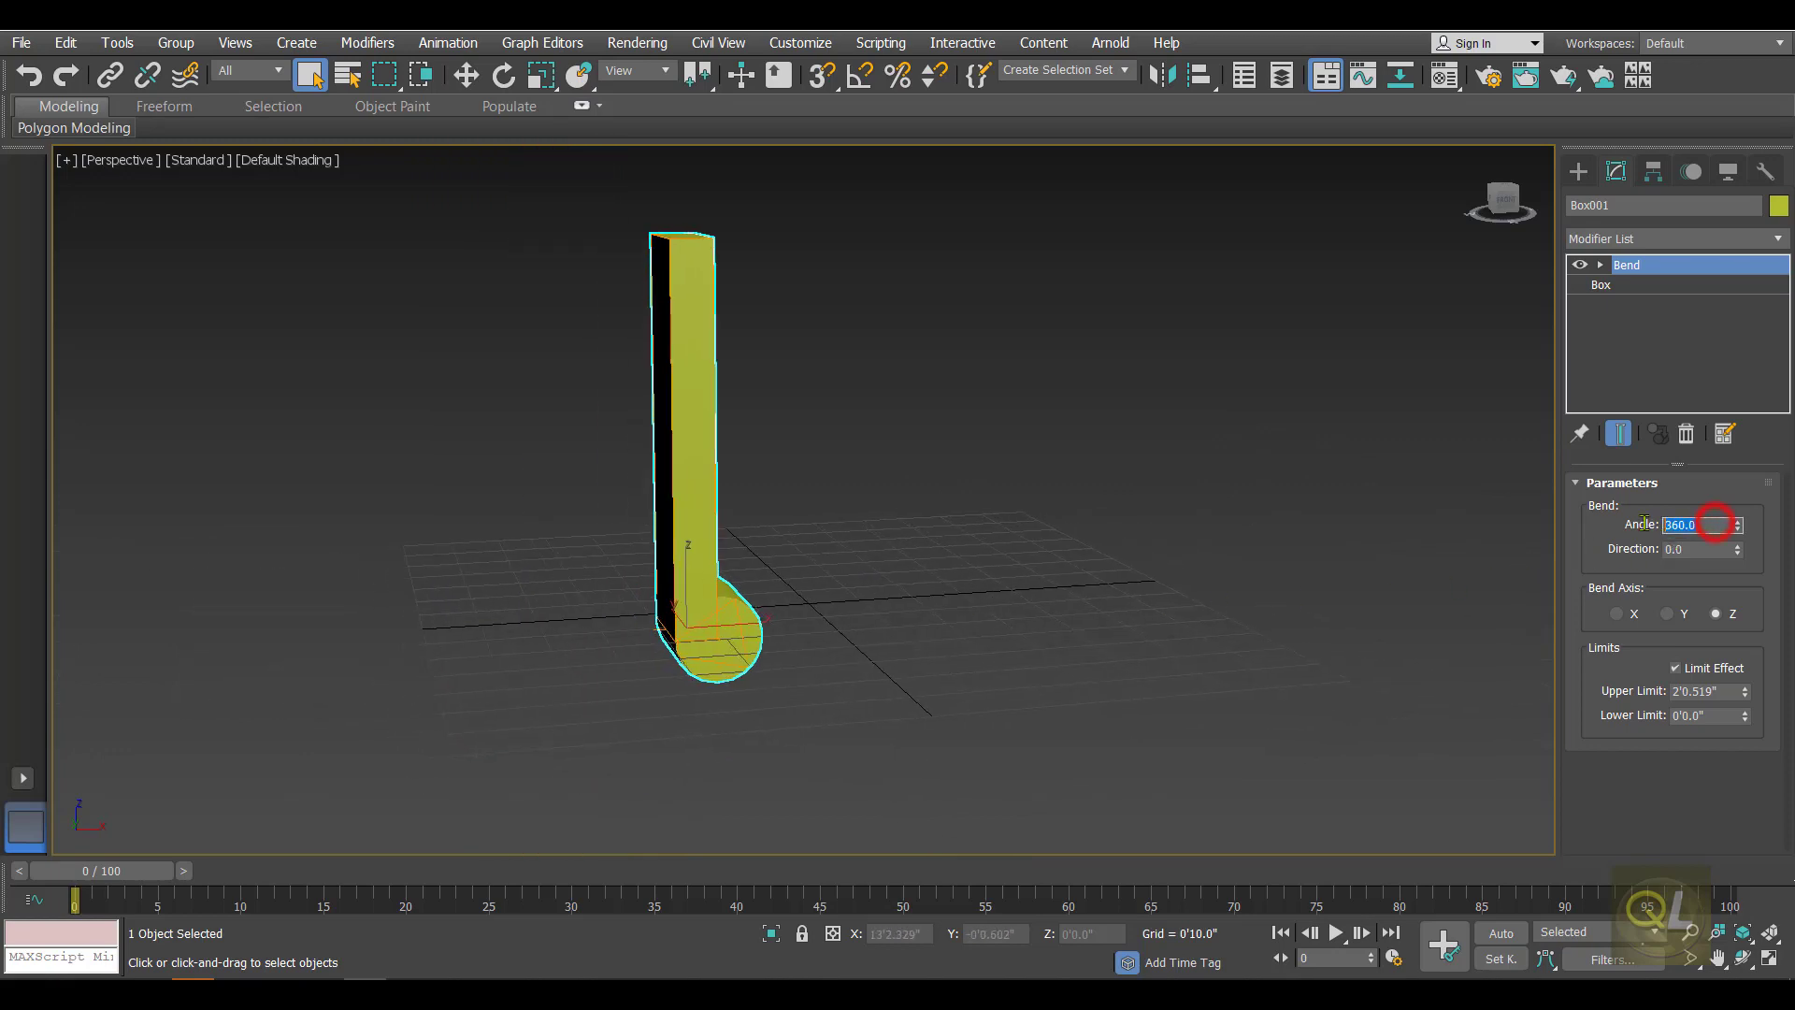
pyautogui.press('Return')
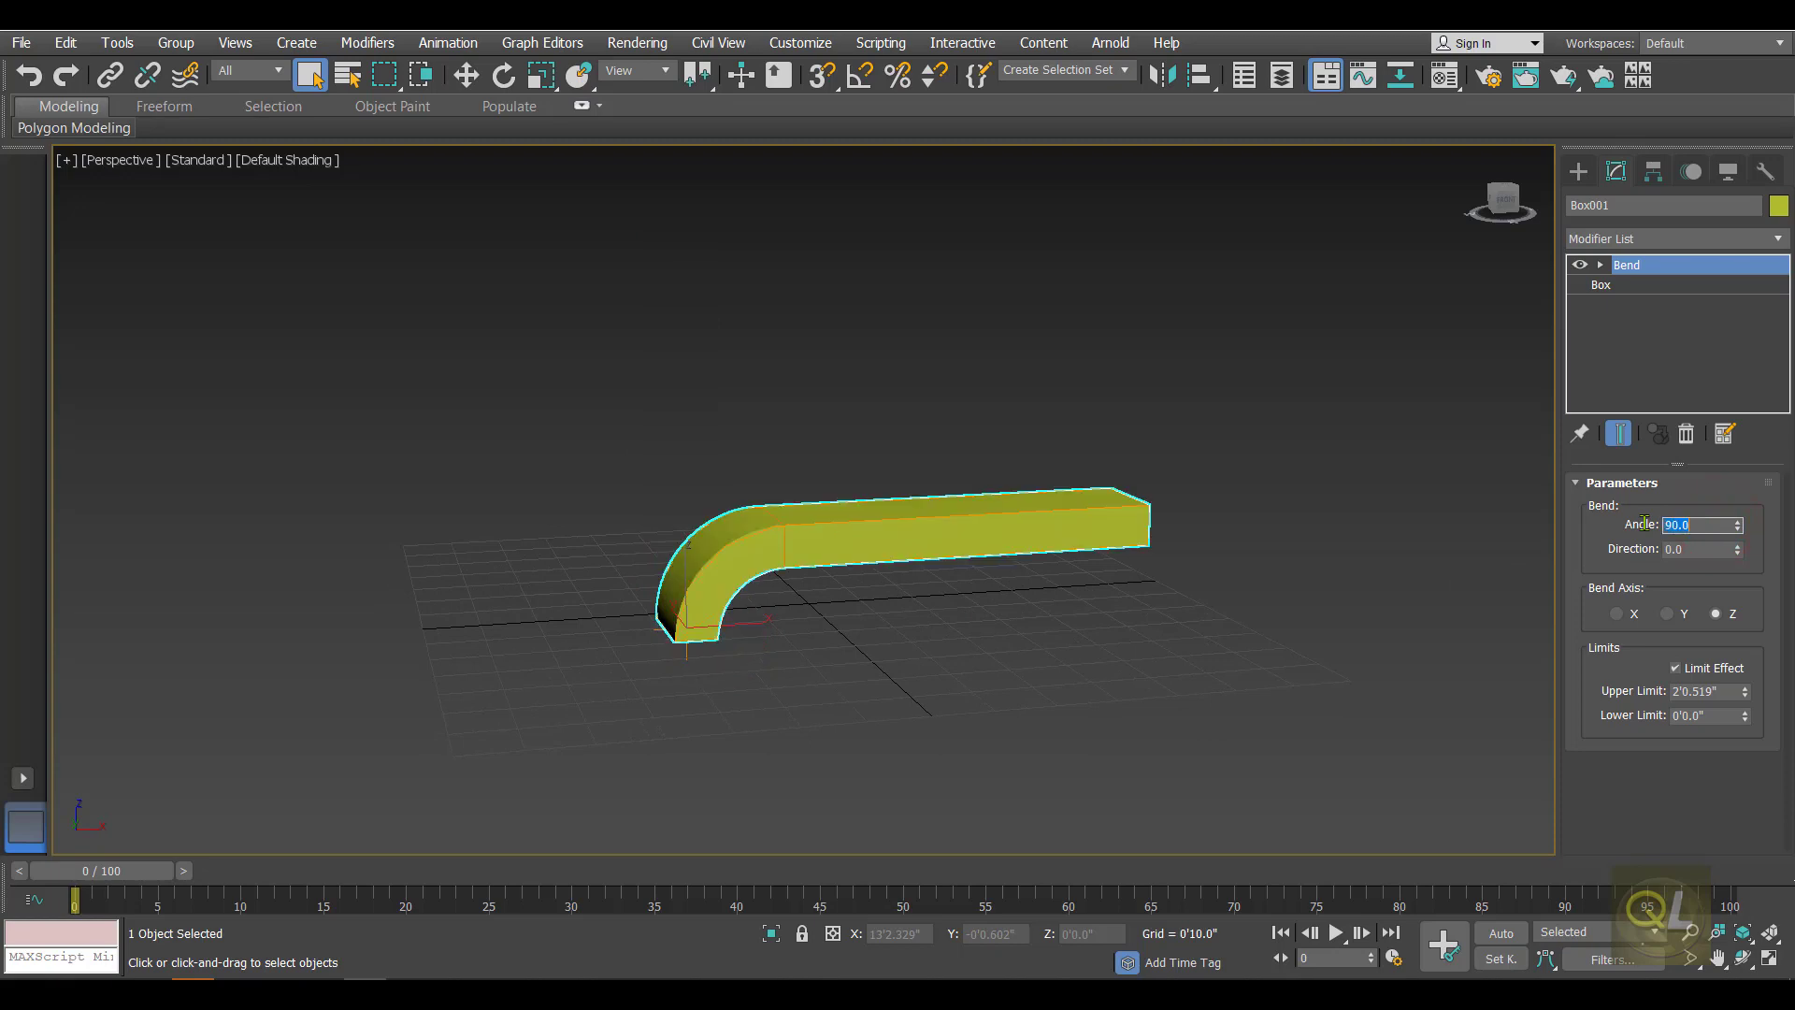
# Step: Select the Bend's Gizmo sub-object and slide it along the X axis
pyautogui.click(1601, 267)
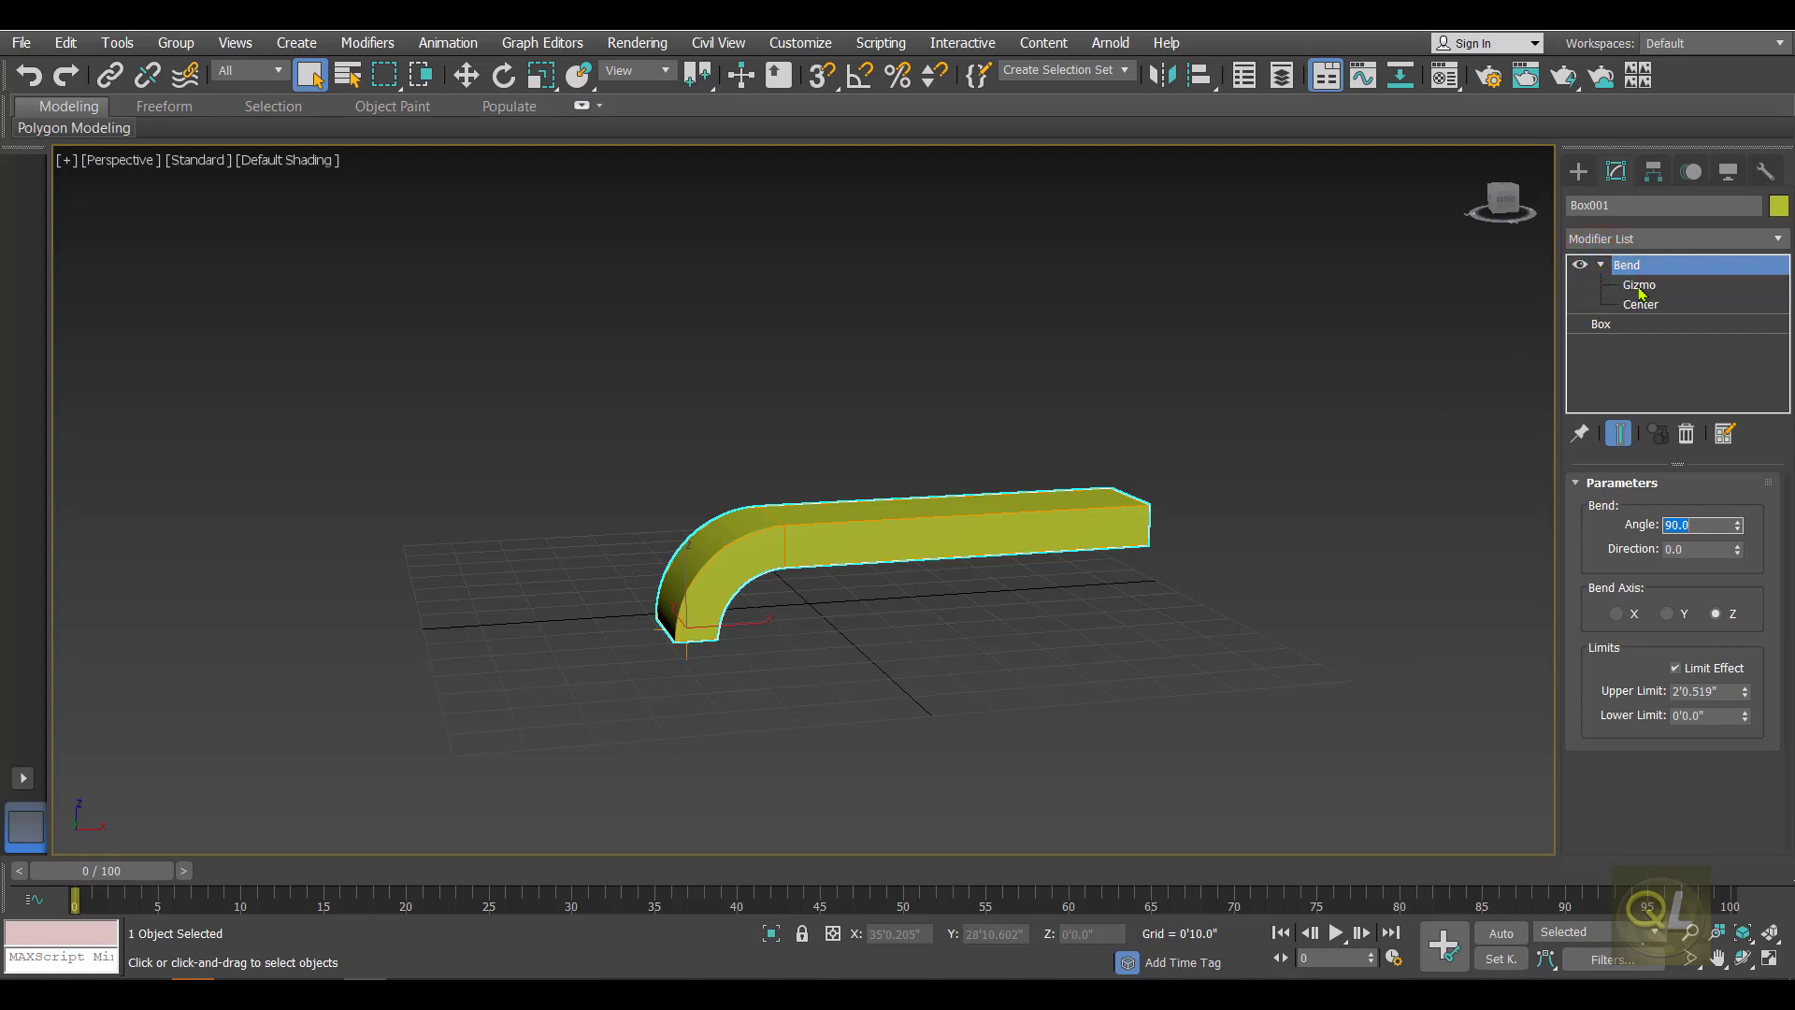
pyautogui.click(1639, 286)
pyautogui.moveTo(931, 657); pyautogui.dragTo(864, 654, button='middle')
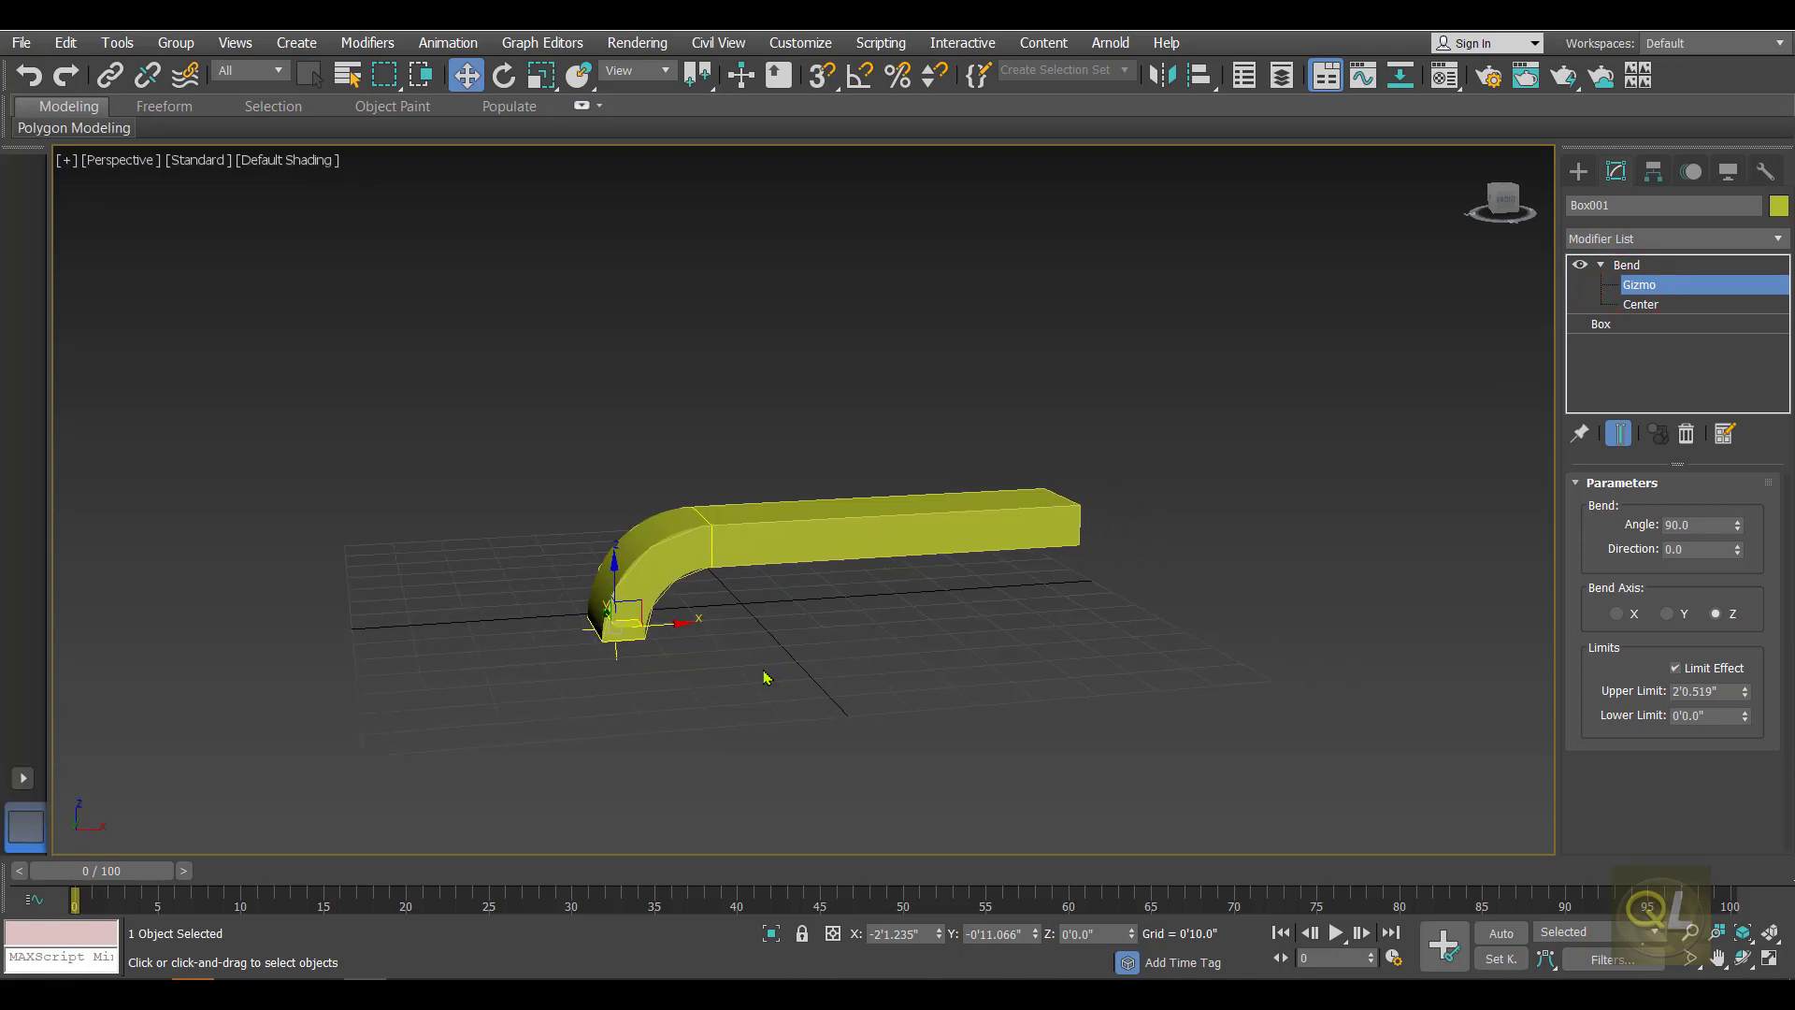
pyautogui.moveTo(681, 632); pyautogui.dragTo(815, 624)
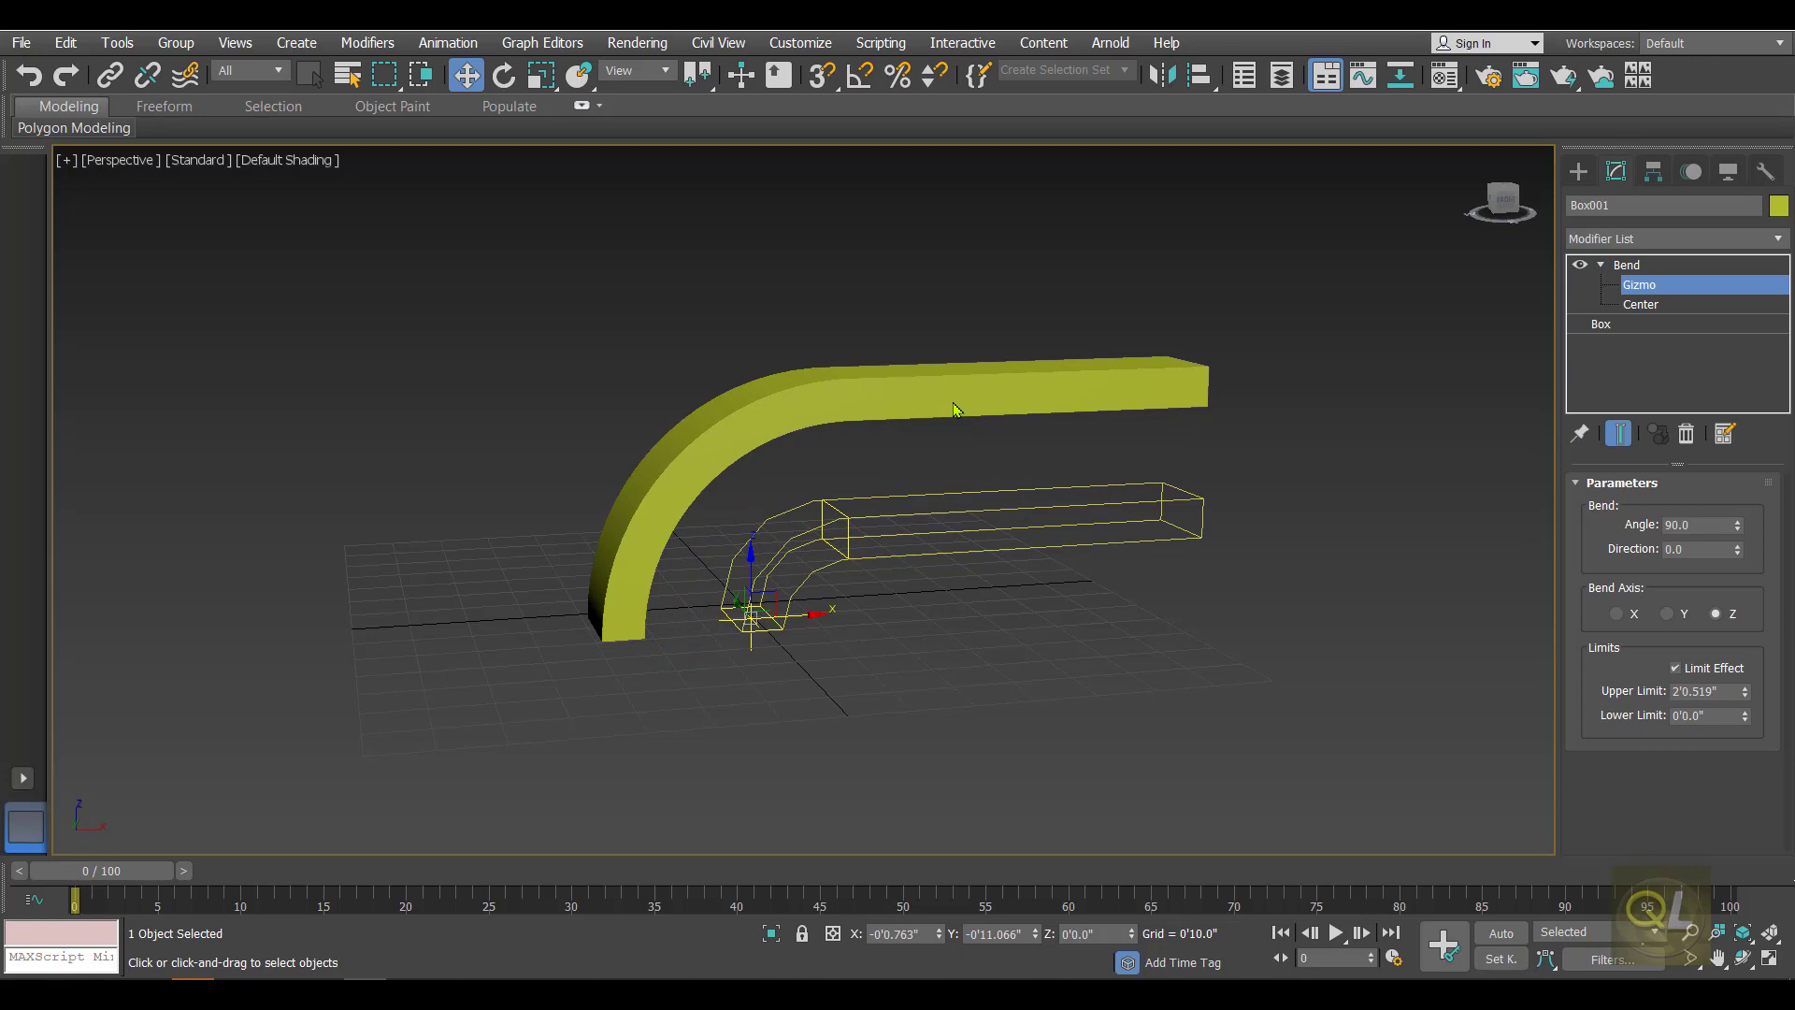
# Step: Rotate the gizmo about Z and scale it larger, then undo the changes
pyautogui.click(504, 75)
pyautogui.moveTo(797, 628); pyautogui.dragTo(860, 610)
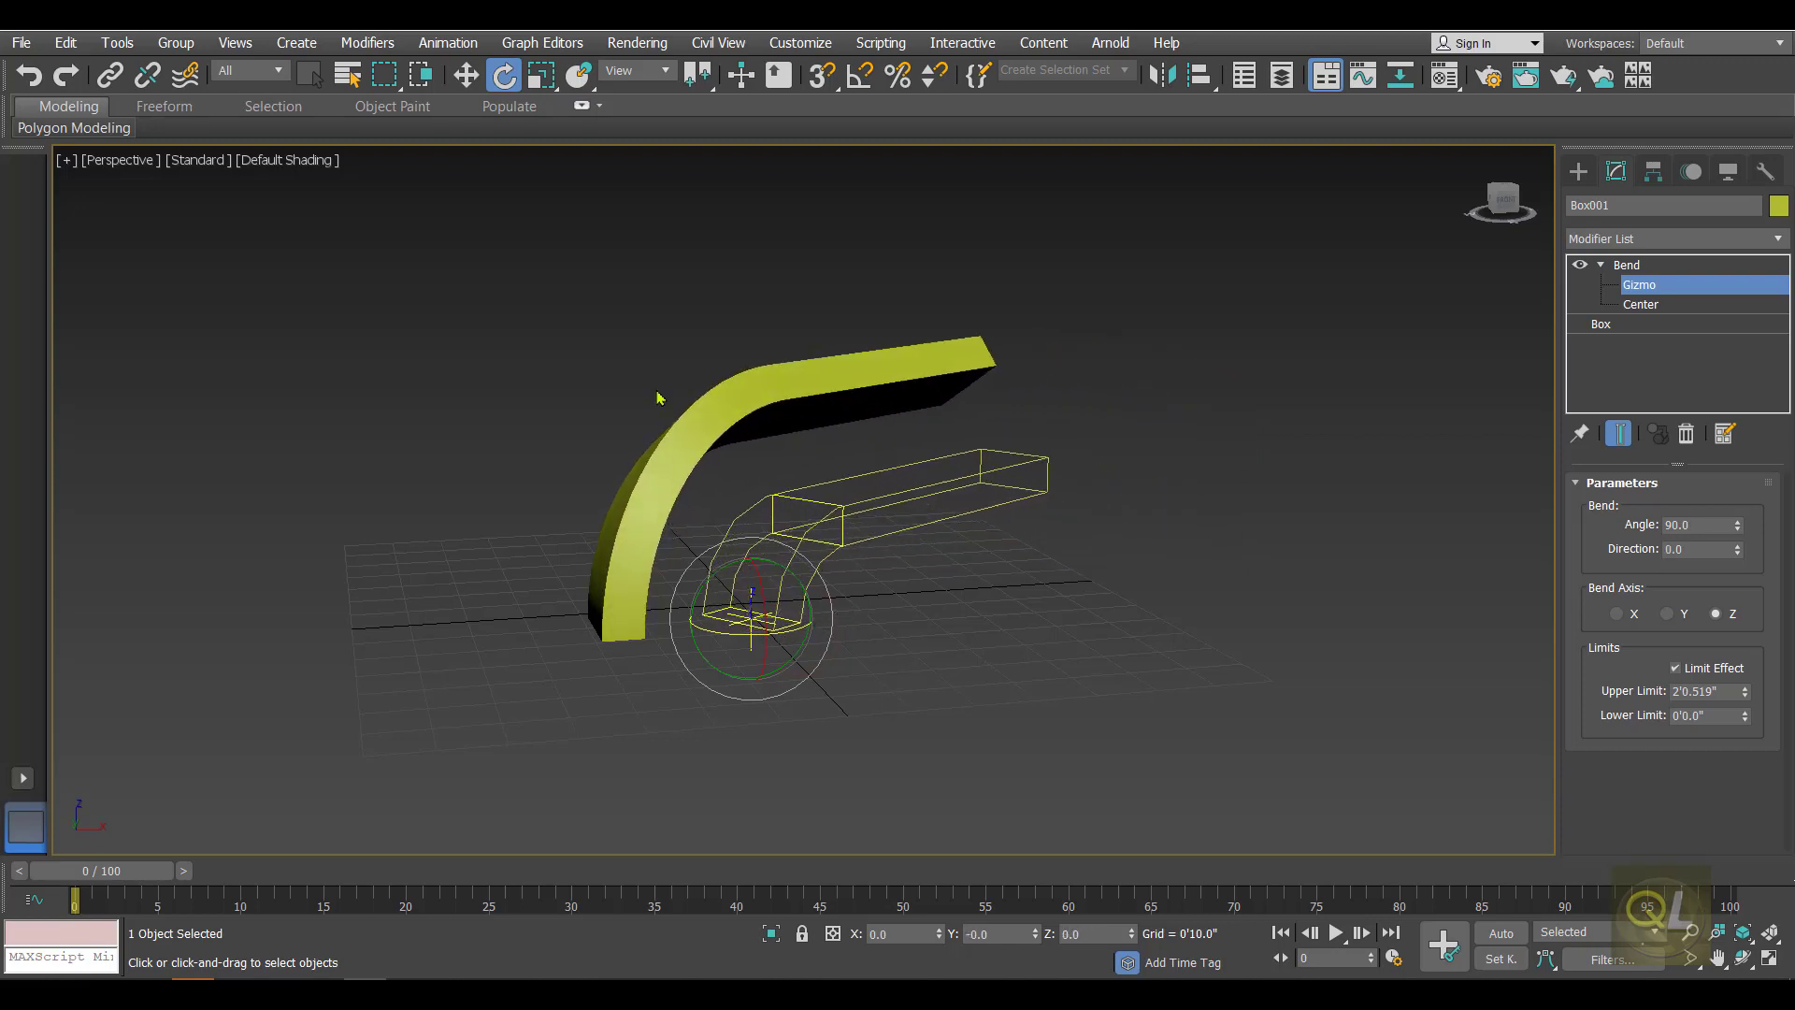
pyautogui.click(539, 75)
pyautogui.moveTo(772, 628); pyautogui.dragTo(761, 571)
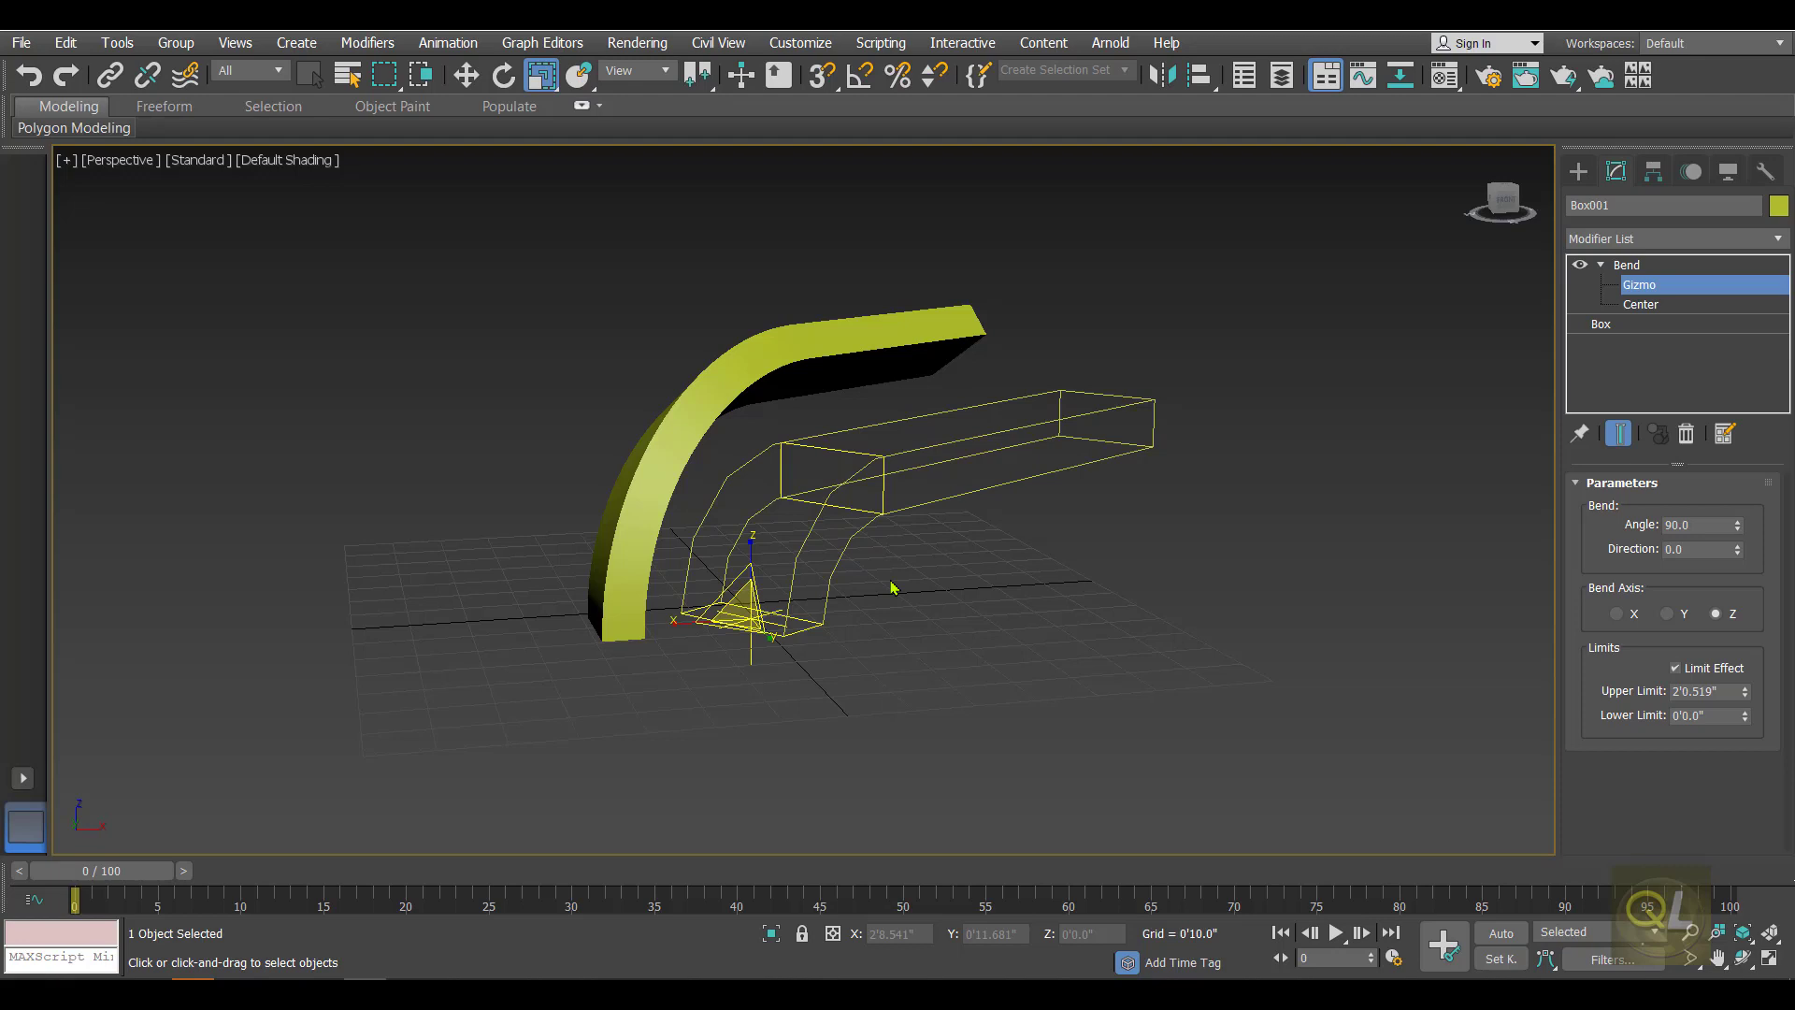
pyautogui.hotkey('ctrl', 'z')
pyautogui.hotkey('ctrl', 'z')
pyautogui.hotkey('ctrl', 'z')
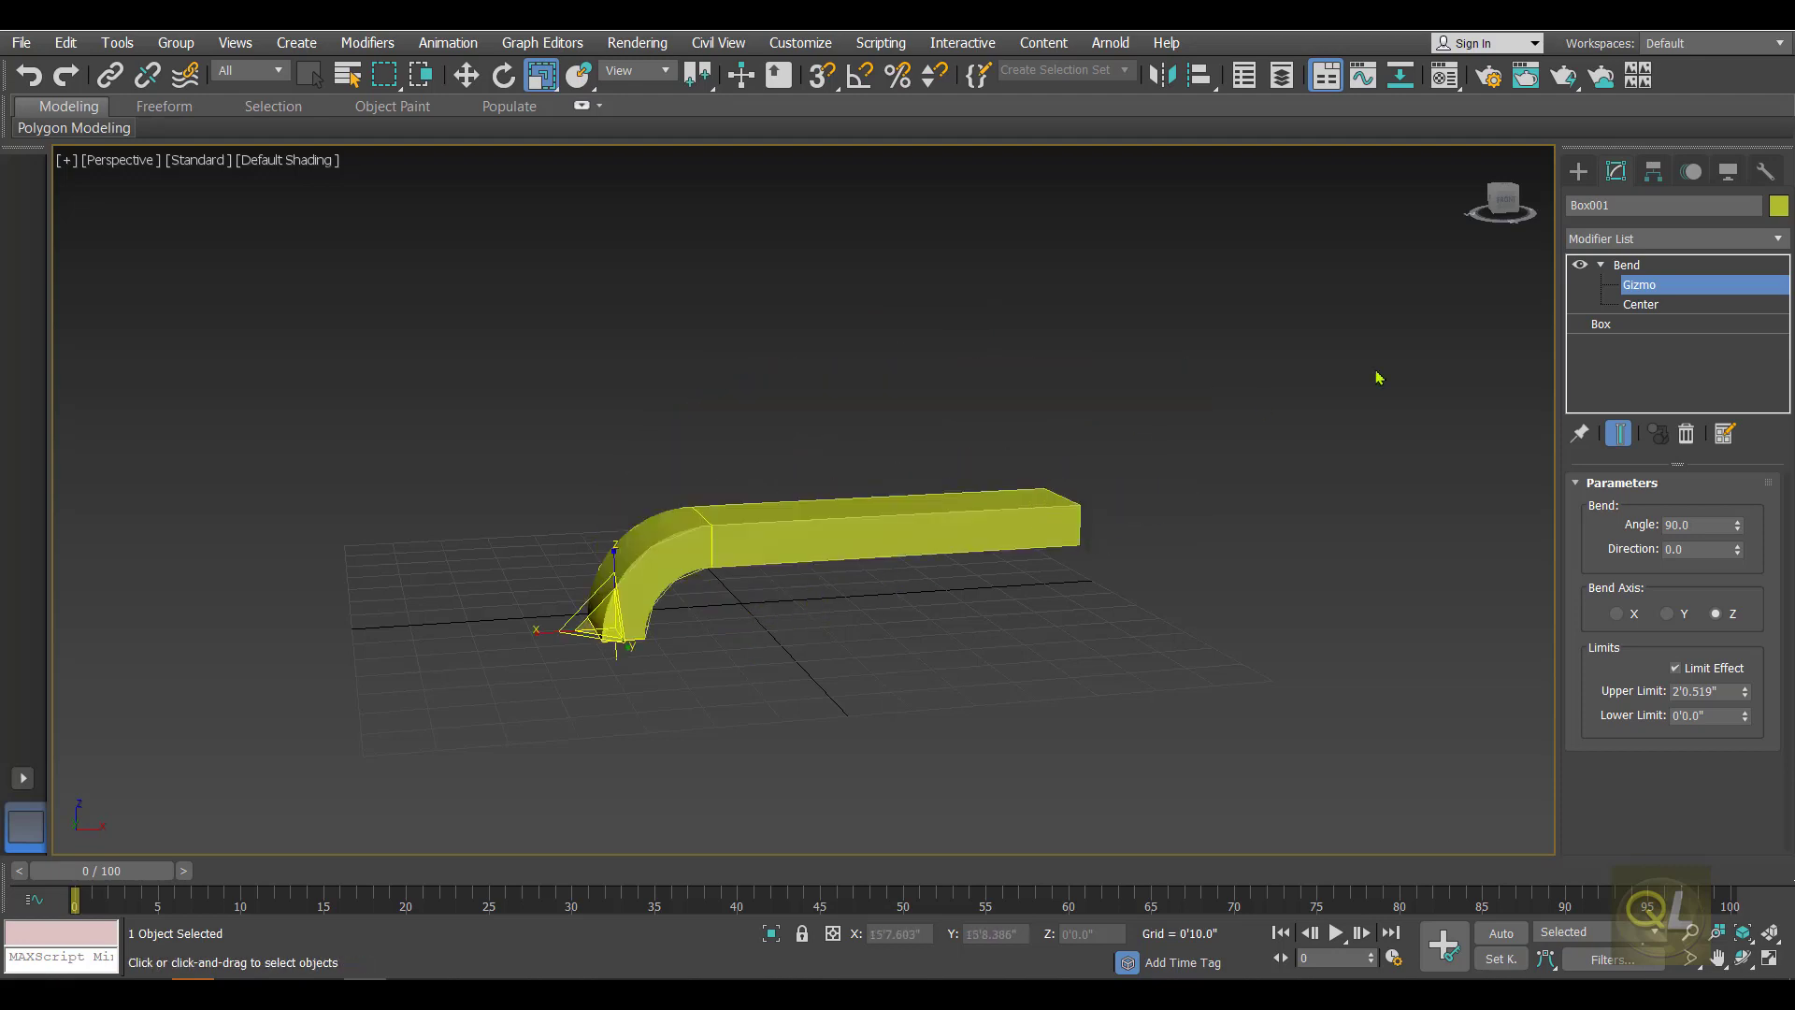
# Step: Move the Bend's Center sub-object up along Z so the curve starts higher
pyautogui.click(1640, 305)
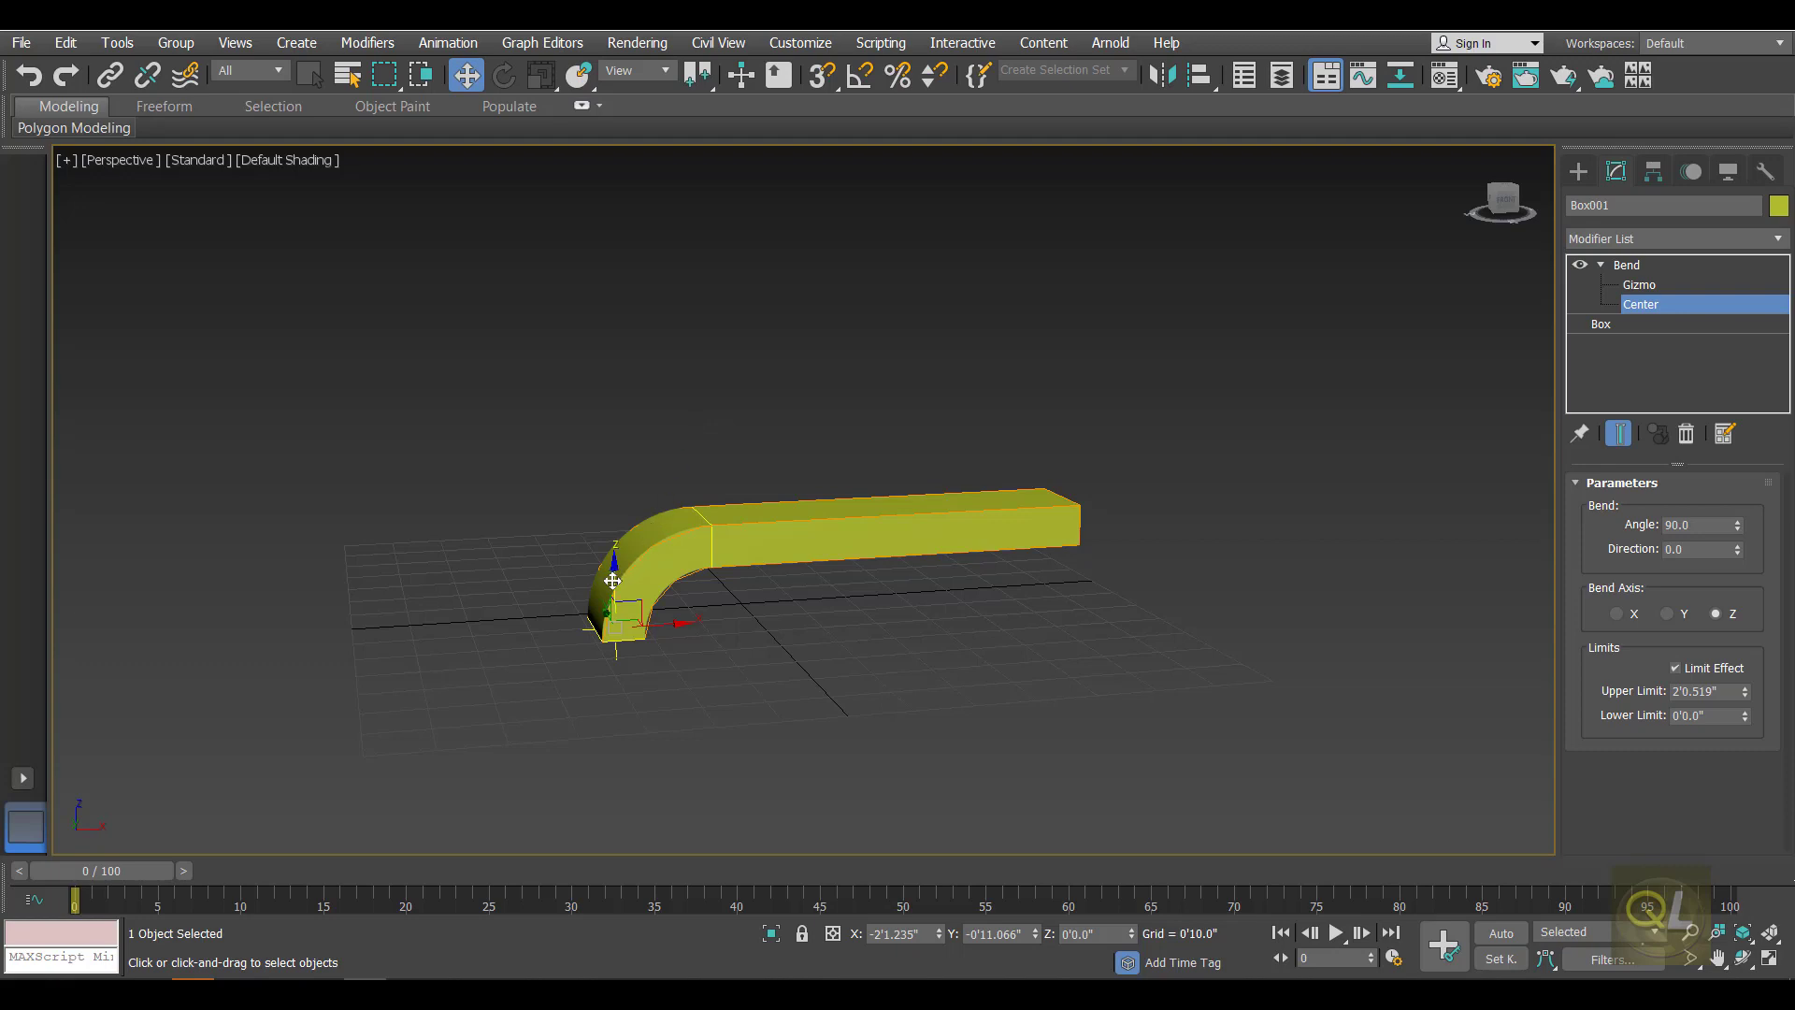
pyautogui.moveTo(612, 581); pyautogui.dragTo(609, 393)
pyautogui.moveTo(753, 501); pyautogui.dragTo(926, 501, button='middle')
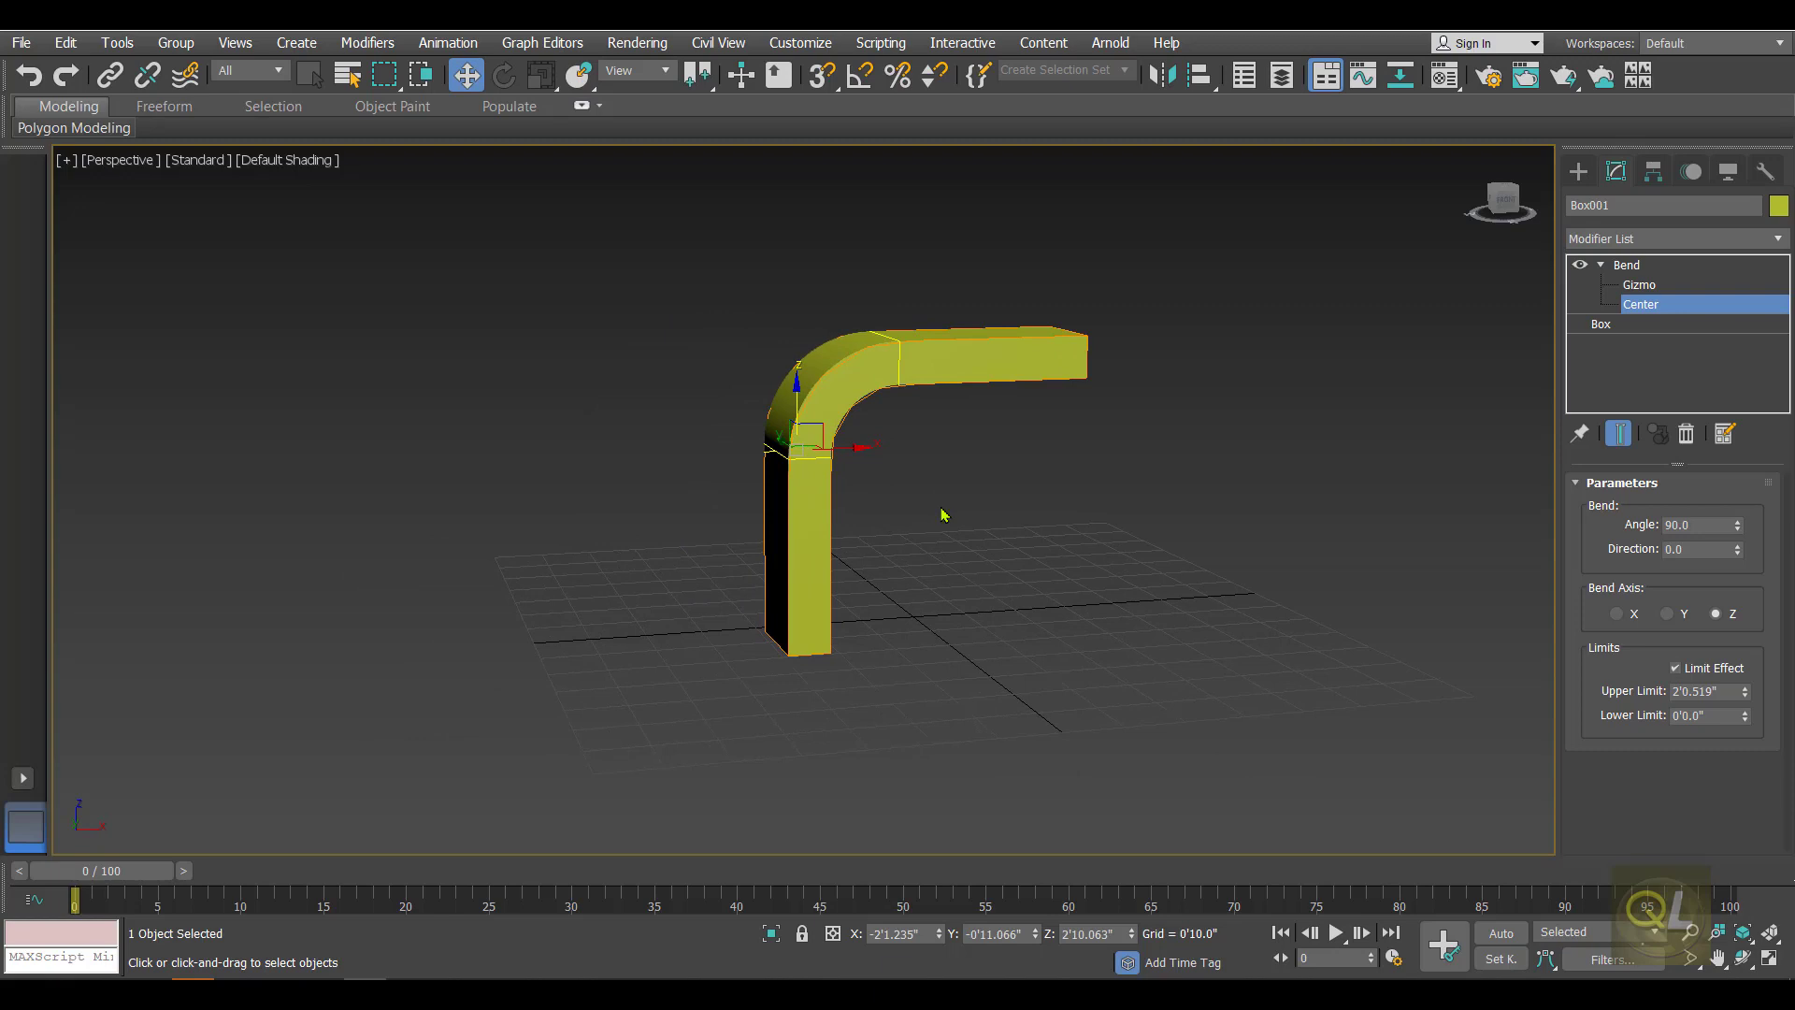
pyautogui.moveTo(799, 410); pyautogui.dragTo(795, 393)
# Step: Set the Bend Angle to 180 and nudge the Center slightly down
pyautogui.doubleClick(1698, 526)
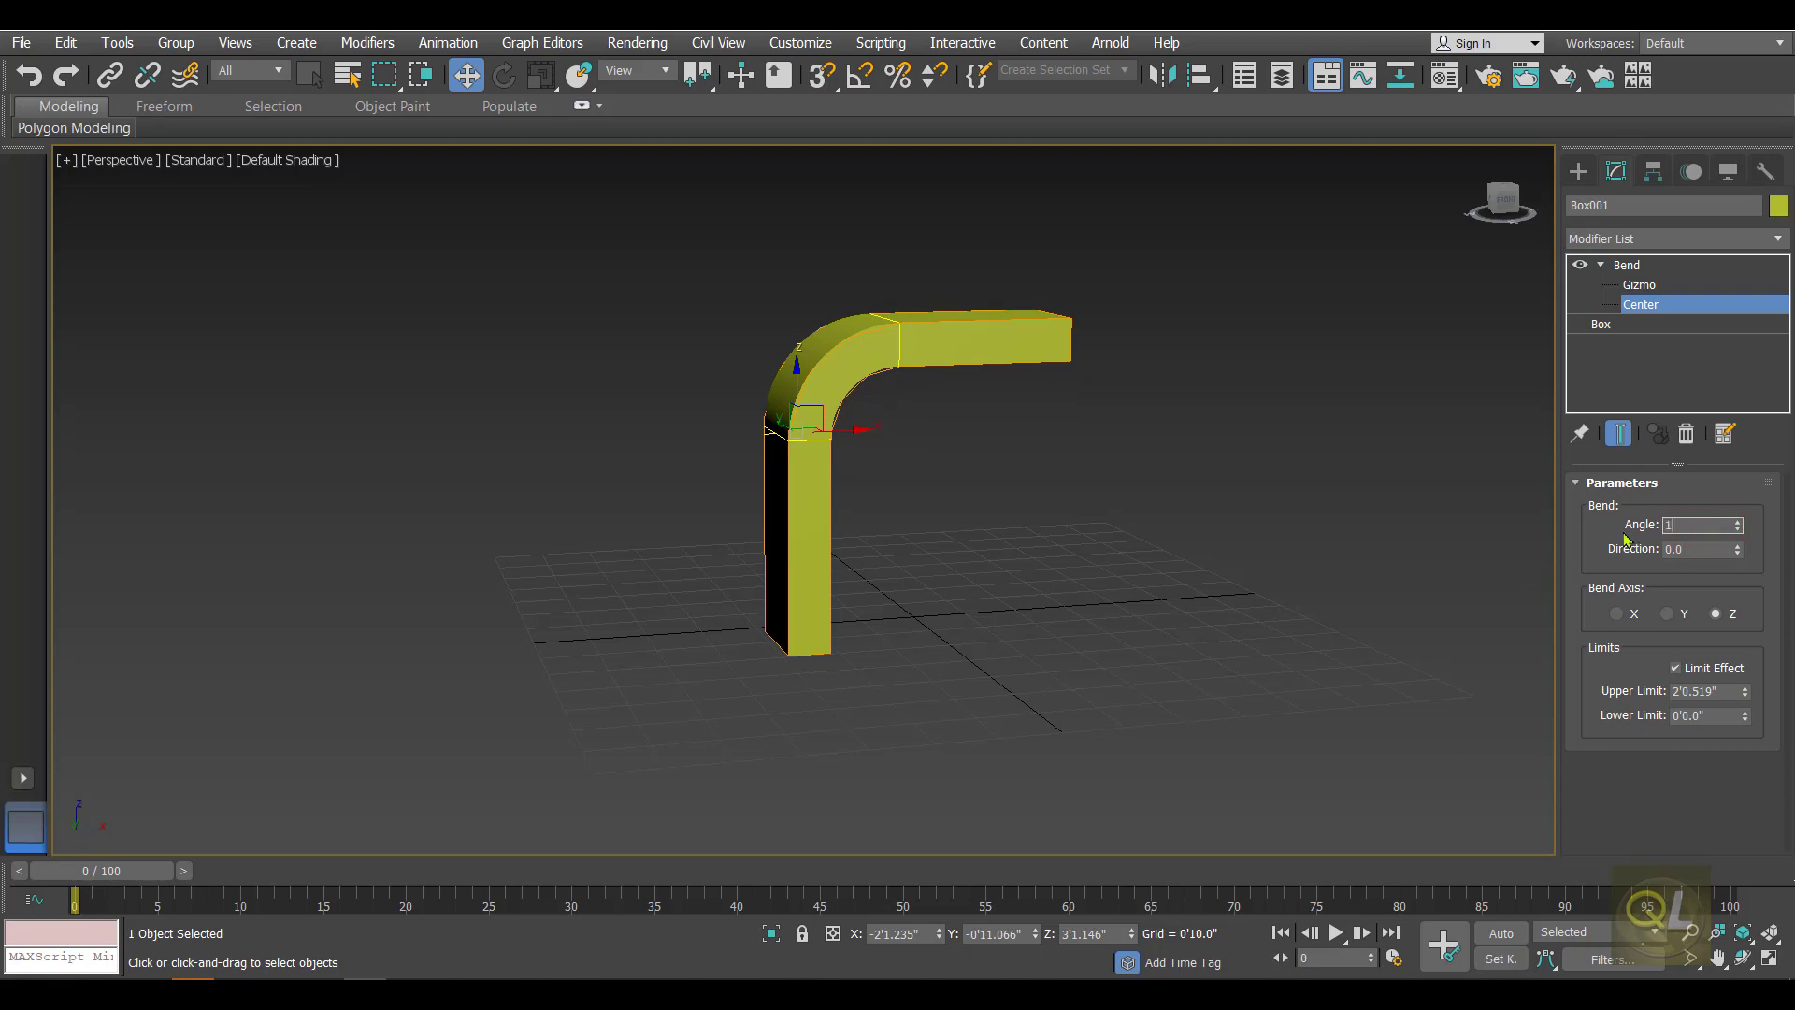
pyautogui.press('Return')
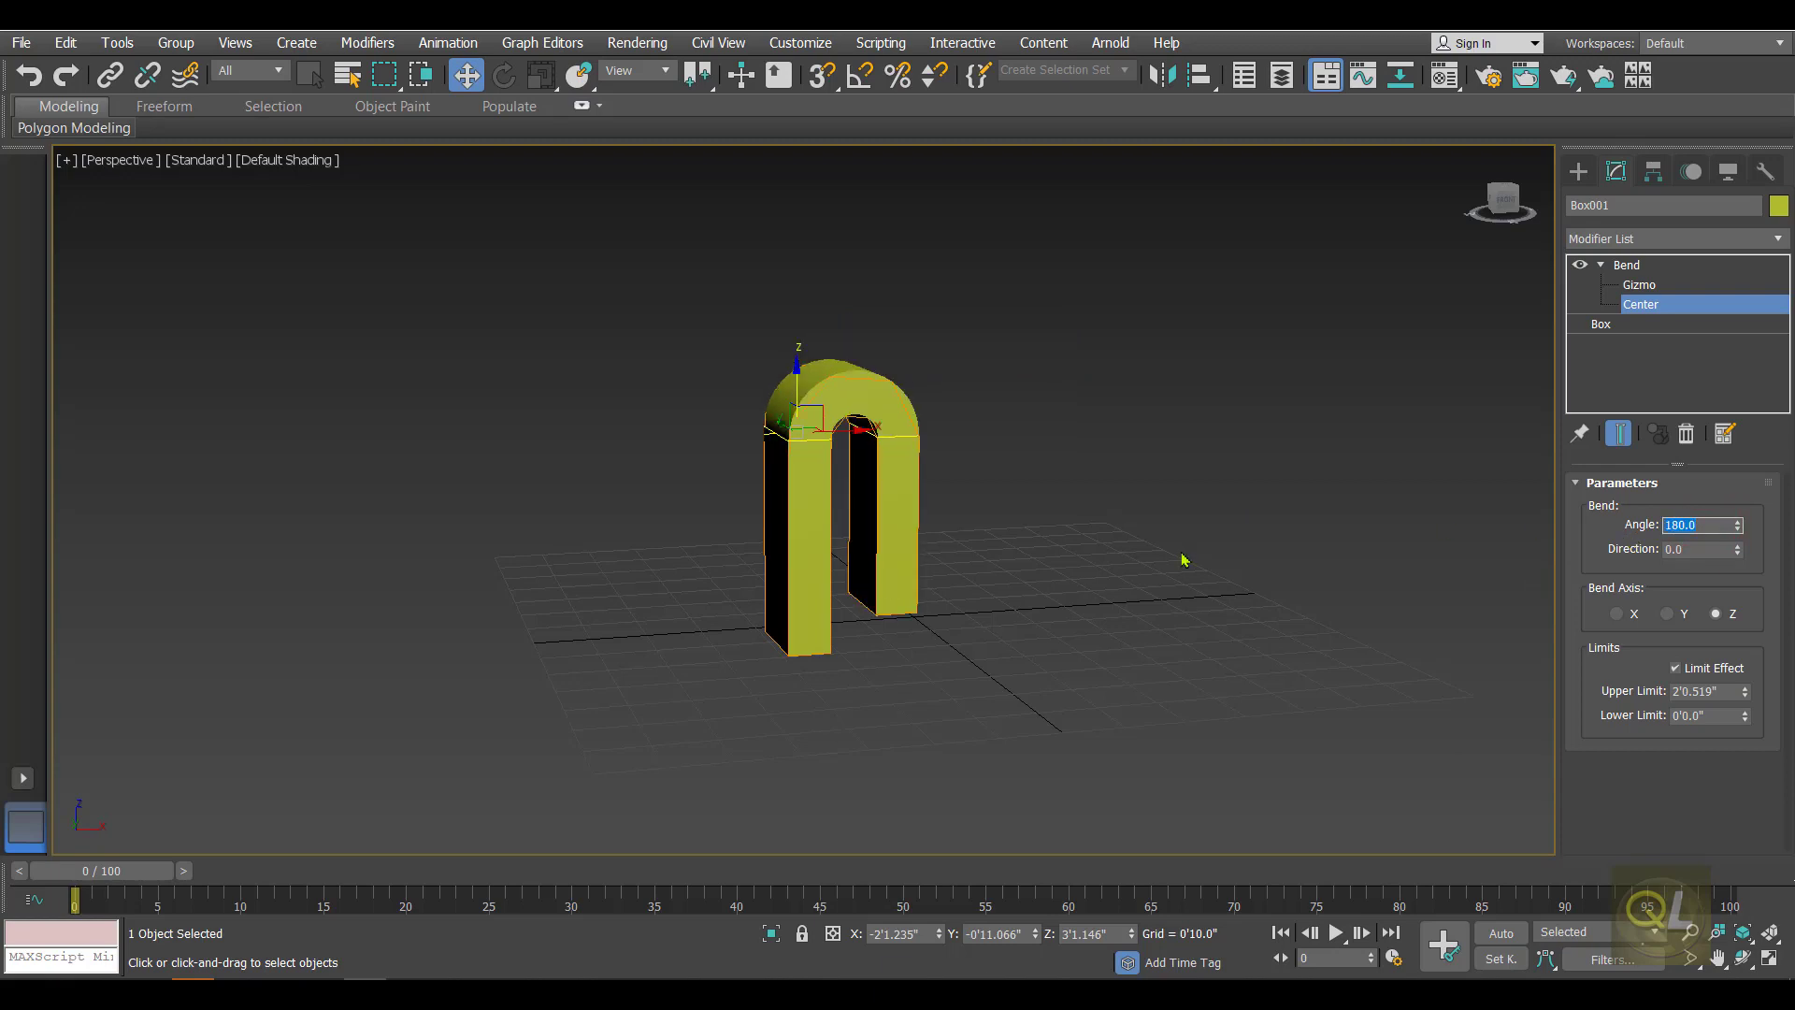
pyautogui.keyDown('alt'); pyautogui.moveTo(989, 560); pyautogui.dragTo(1032, 575, button='middle'); pyautogui.keyUp('alt')
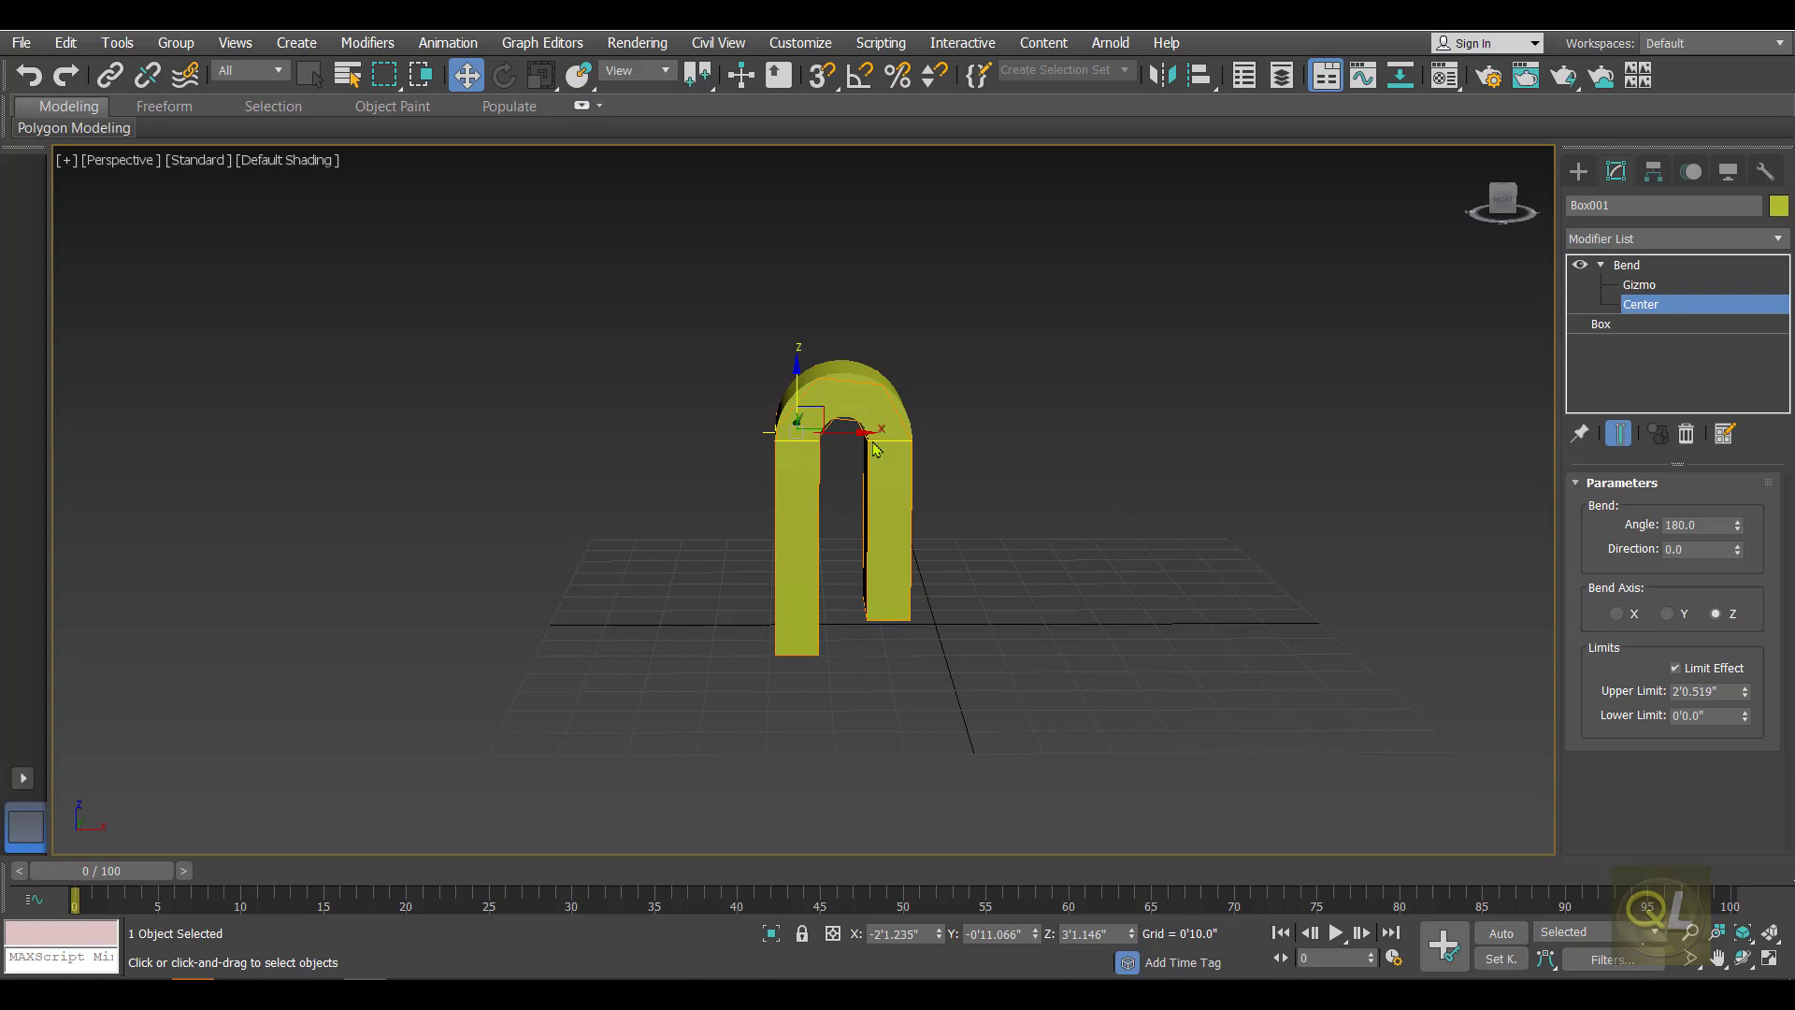
pyautogui.moveTo(797, 374); pyautogui.dragTo(794, 384)
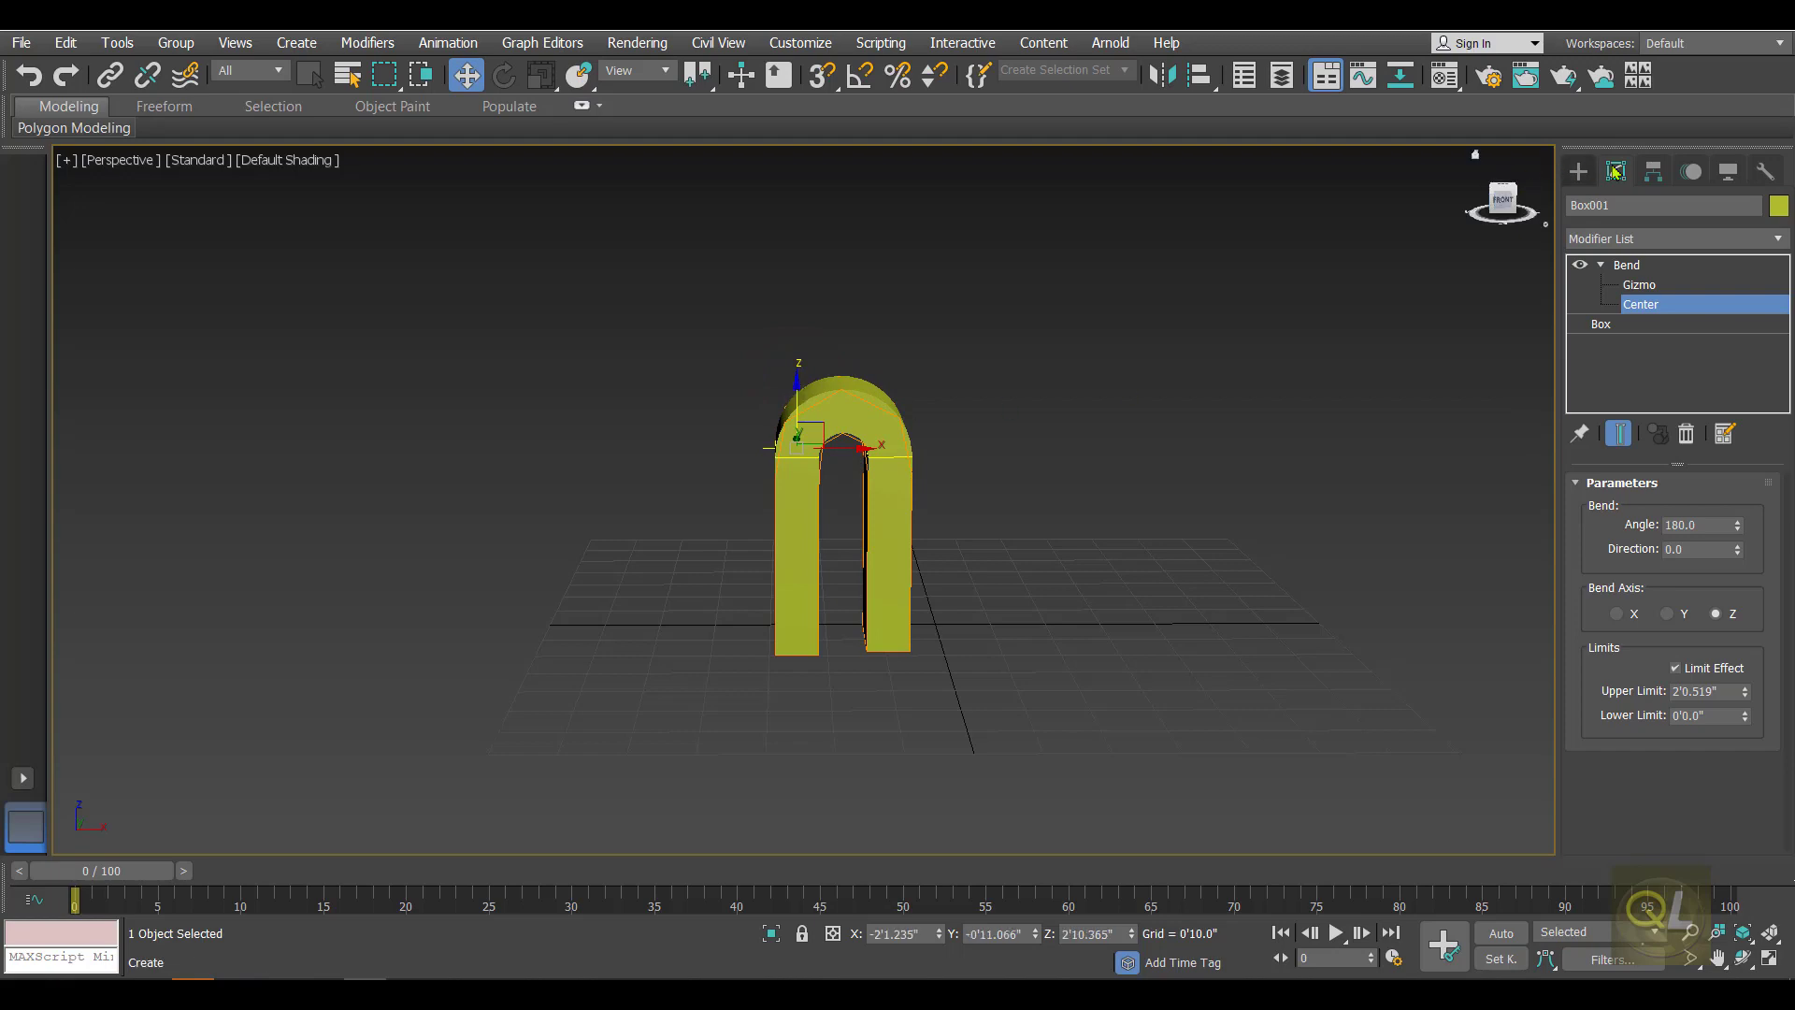
# Step: Deselect the arch and orbit around it to view its two legs
pyautogui.click(1578, 171)
pyautogui.click(1101, 493)
pyautogui.keyDown('alt'); pyautogui.moveTo(950, 529); pyautogui.dragTo(753, 416, button='middle'); pyautogui.keyUp('alt')
# Step: Select Box001 and stack a second Bend modifier from Modifiers > Parametric Deformers
pyautogui.click(709, 358)
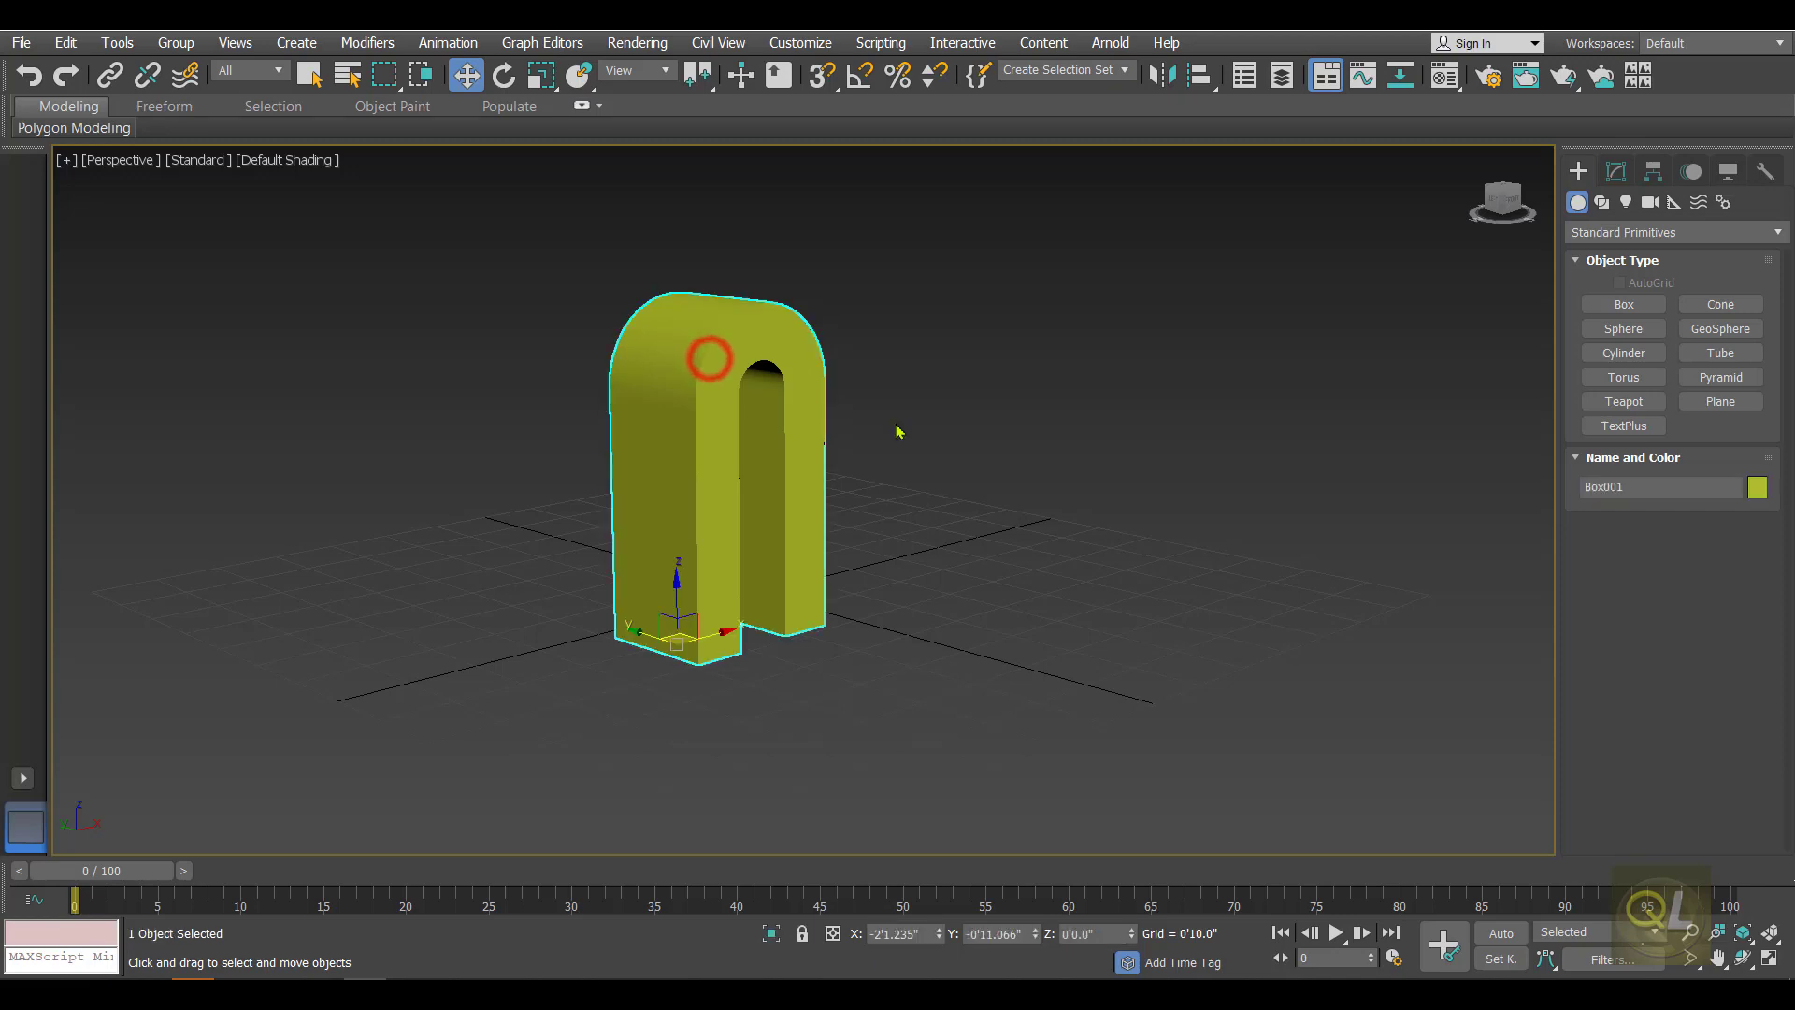
pyautogui.click(898, 428)
pyautogui.moveTo(893, 477); pyautogui.dragTo(917, 484, button='middle')
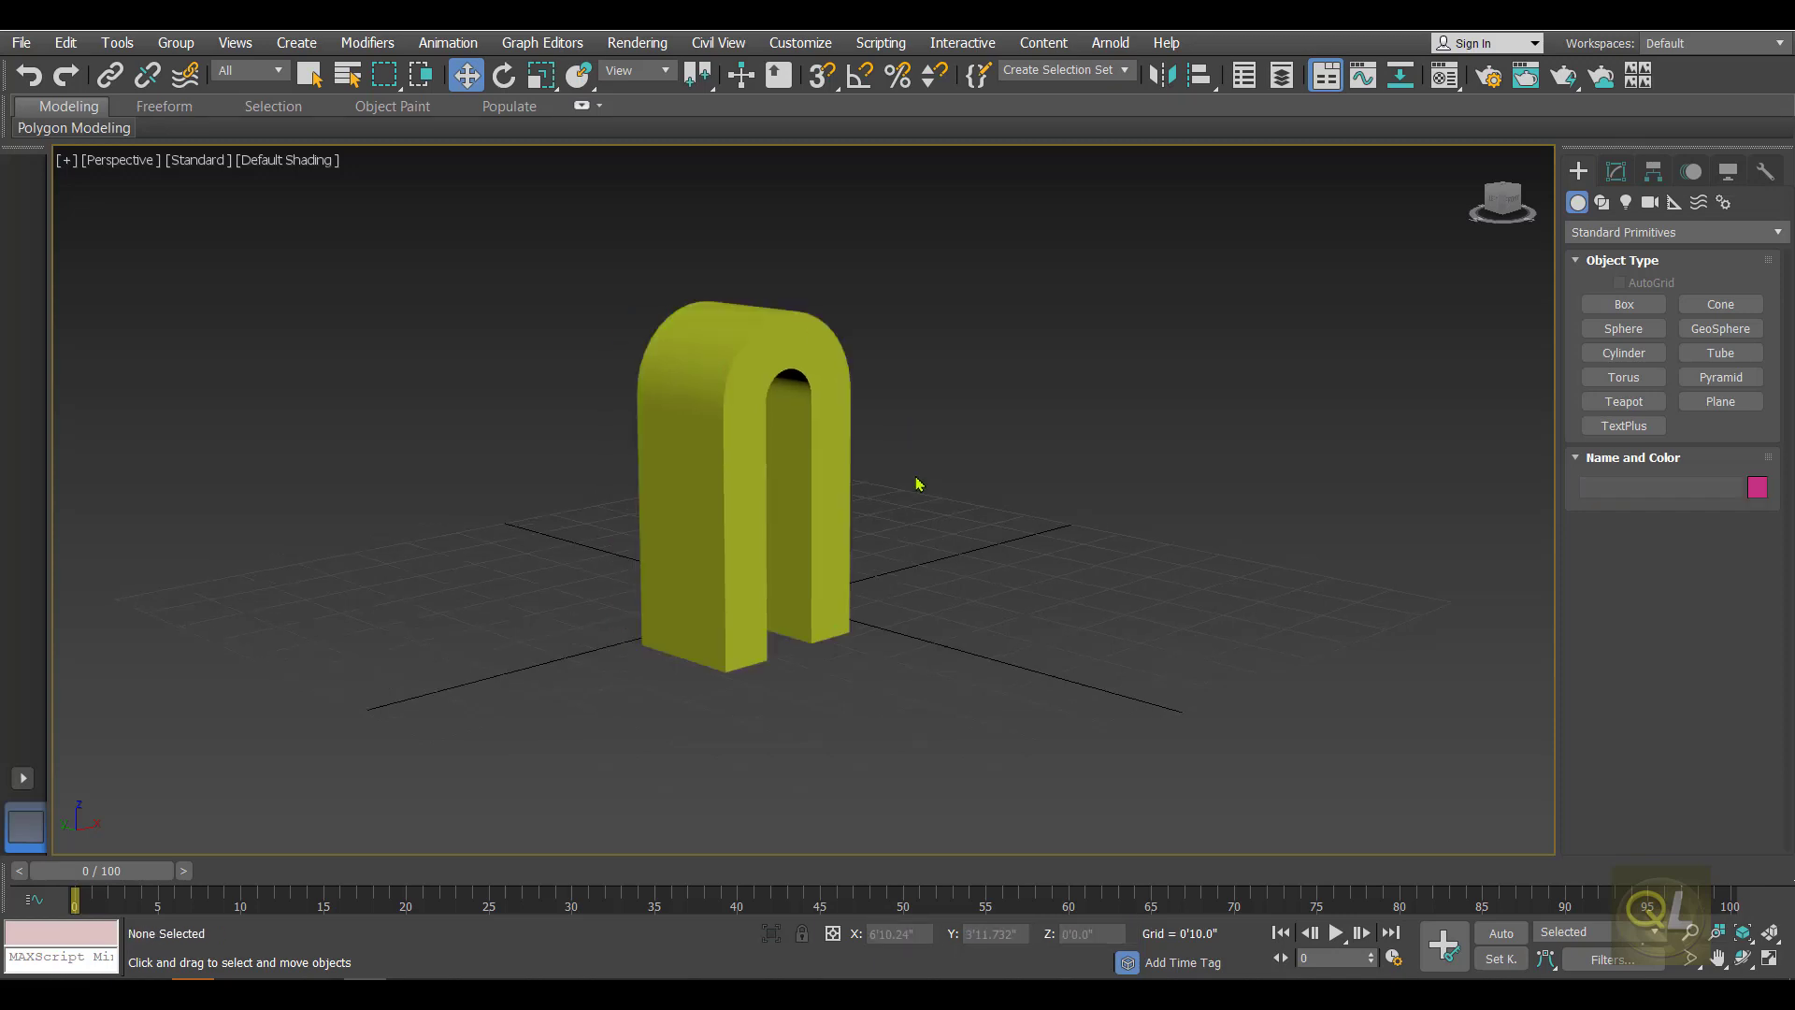
pyautogui.click(762, 350)
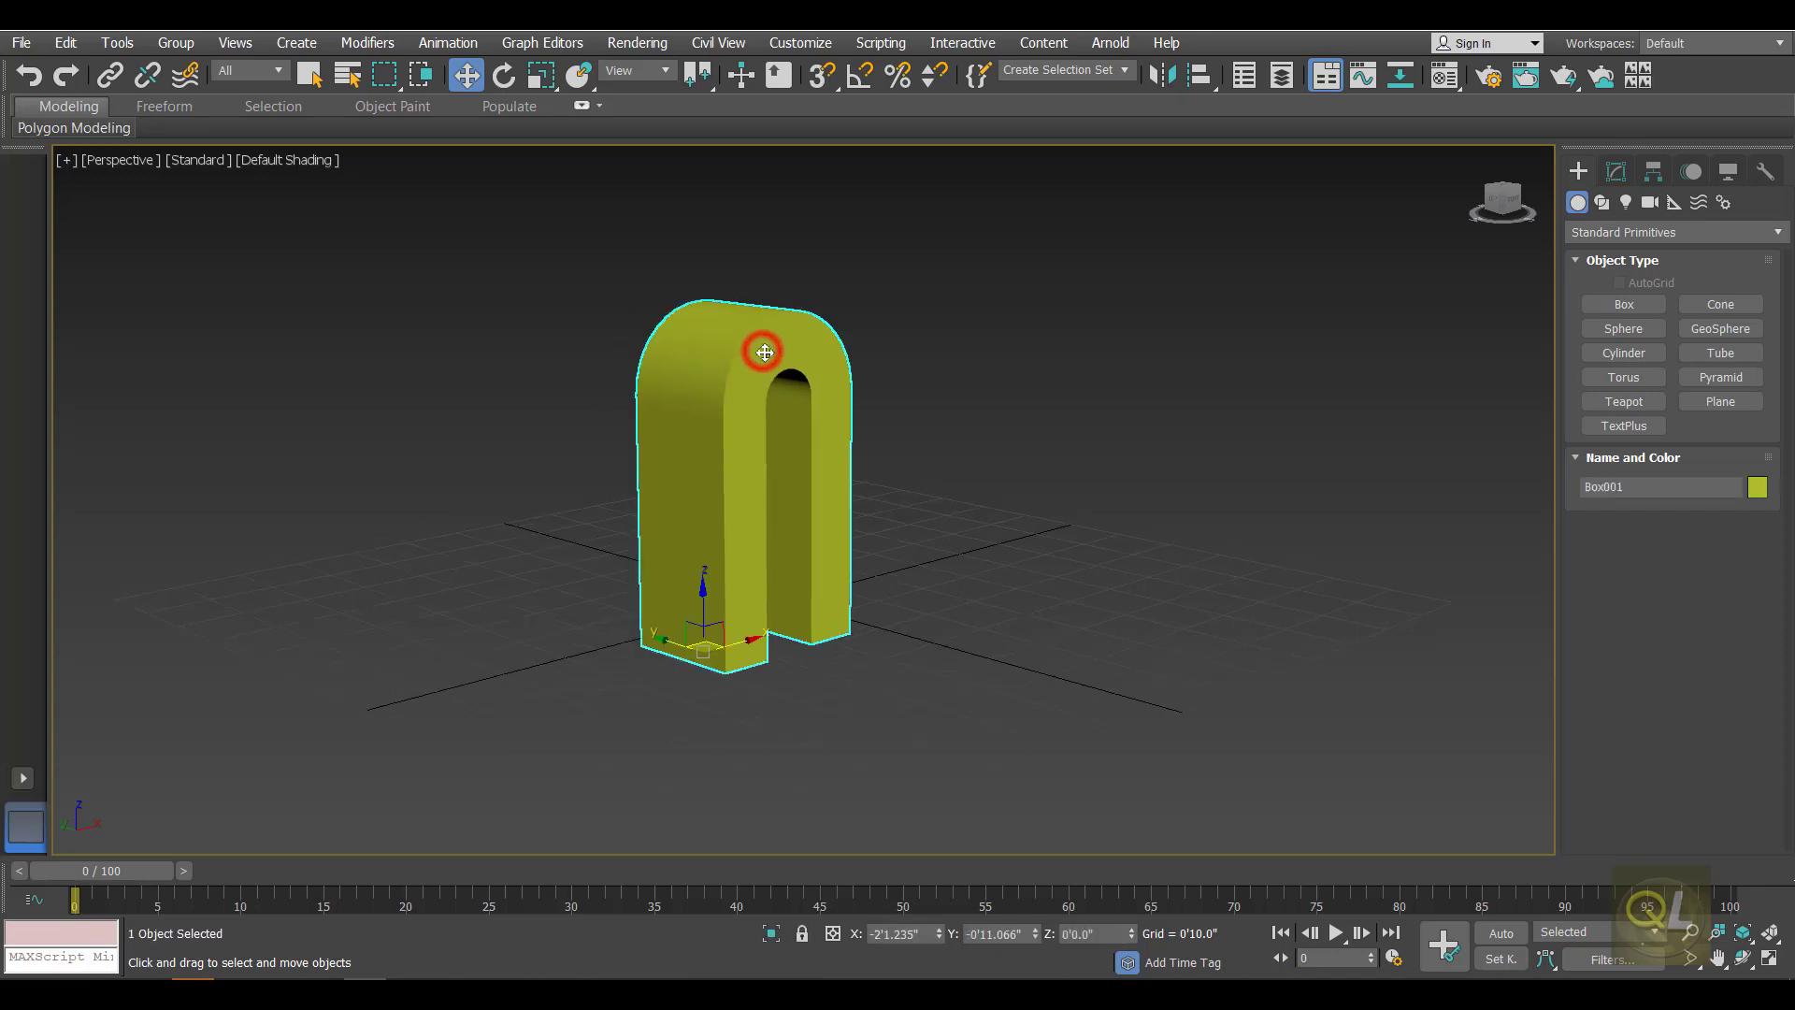
pyautogui.click(367, 42)
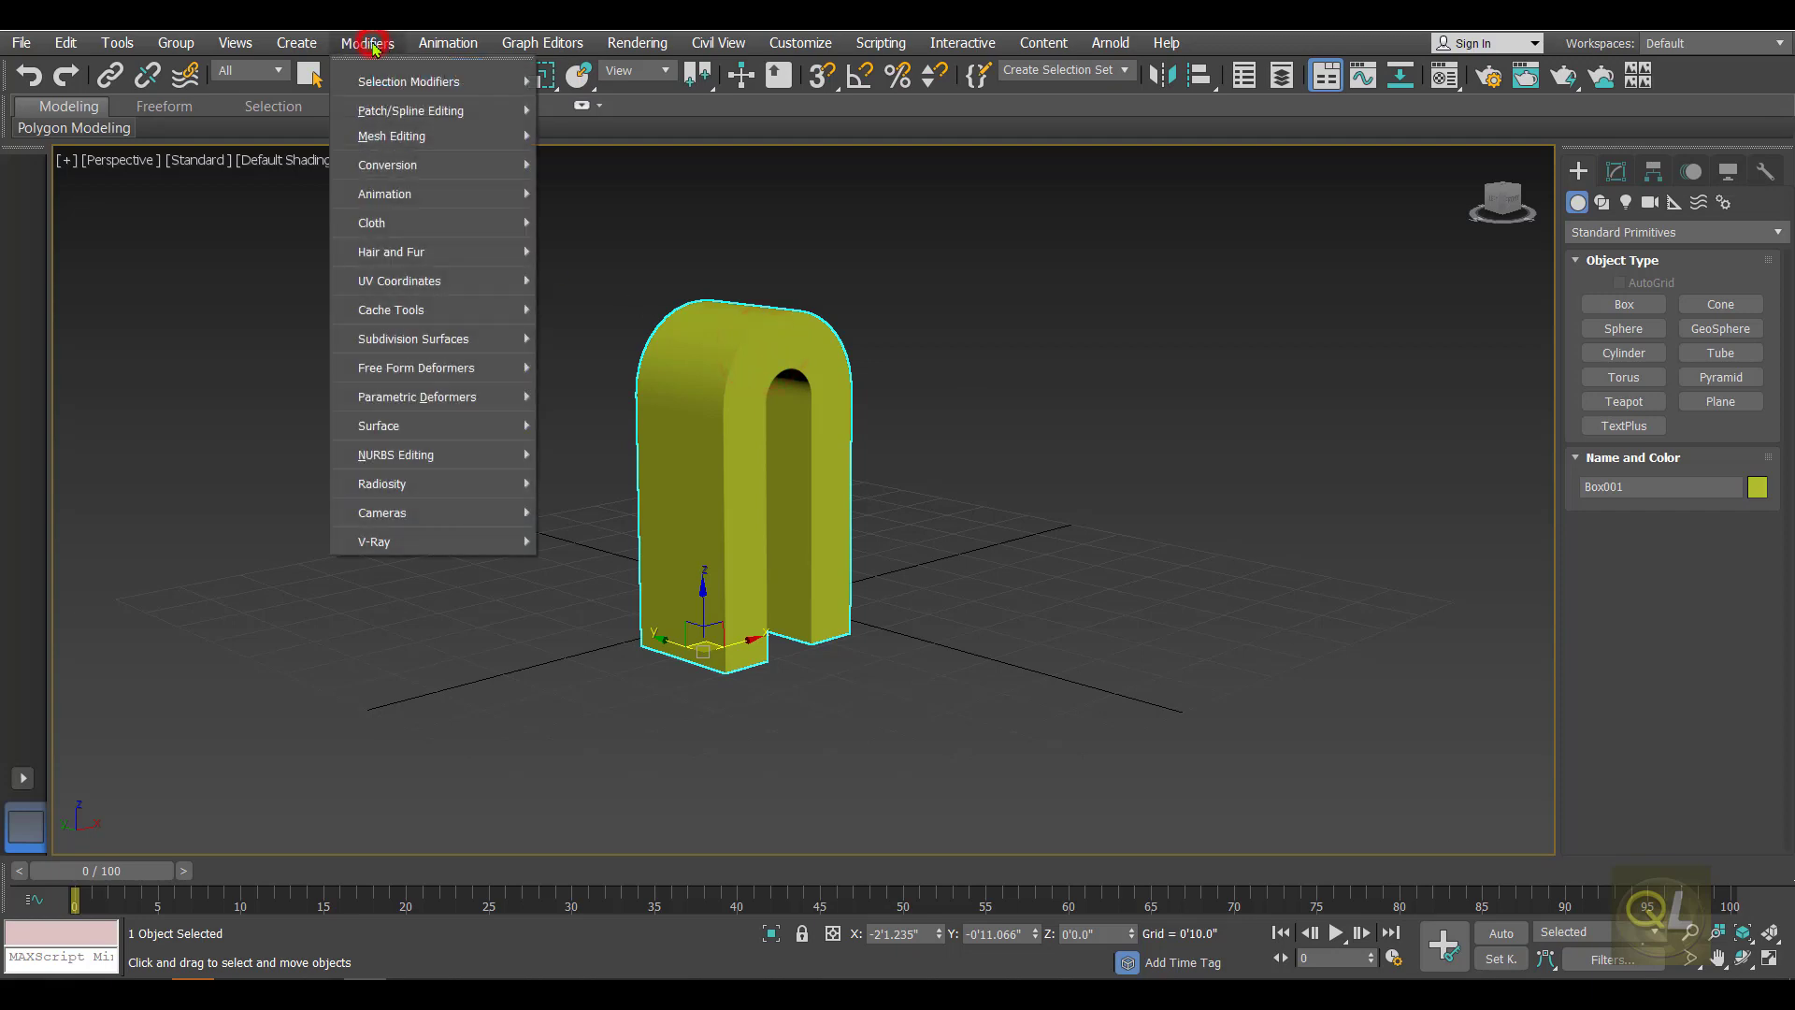
pyautogui.moveTo(362, 401)
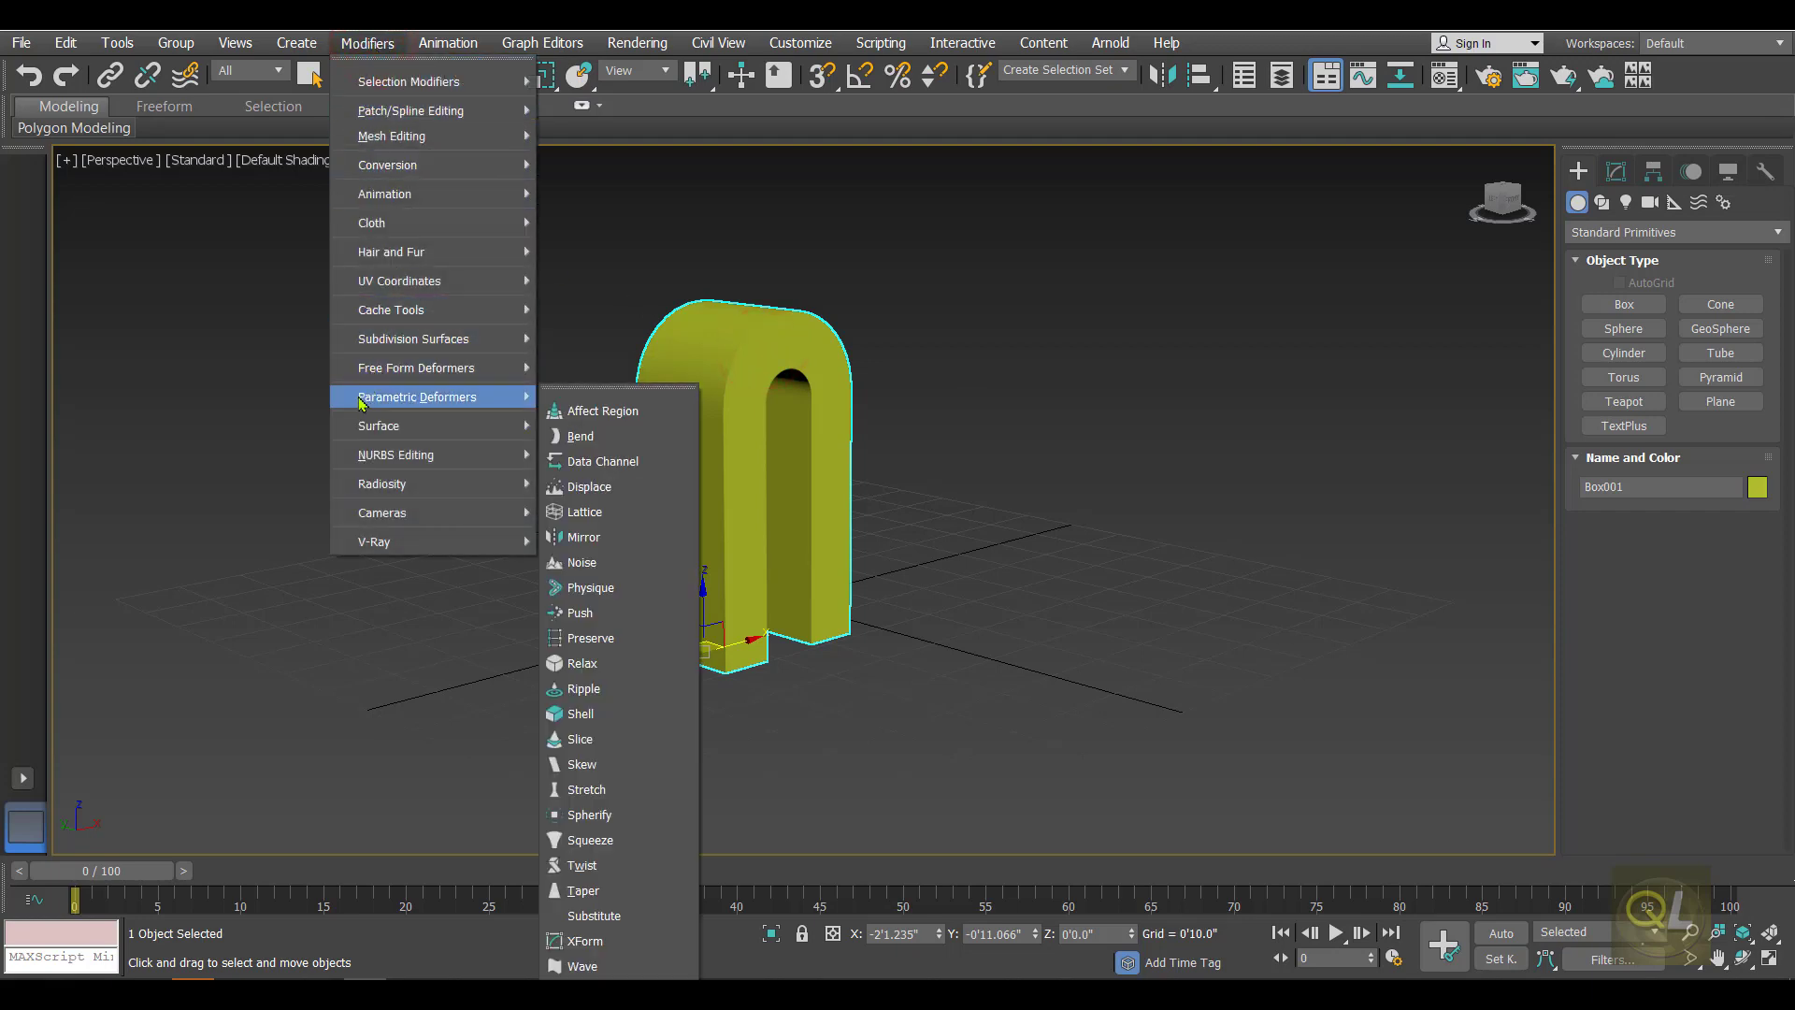
pyautogui.click(582, 436)
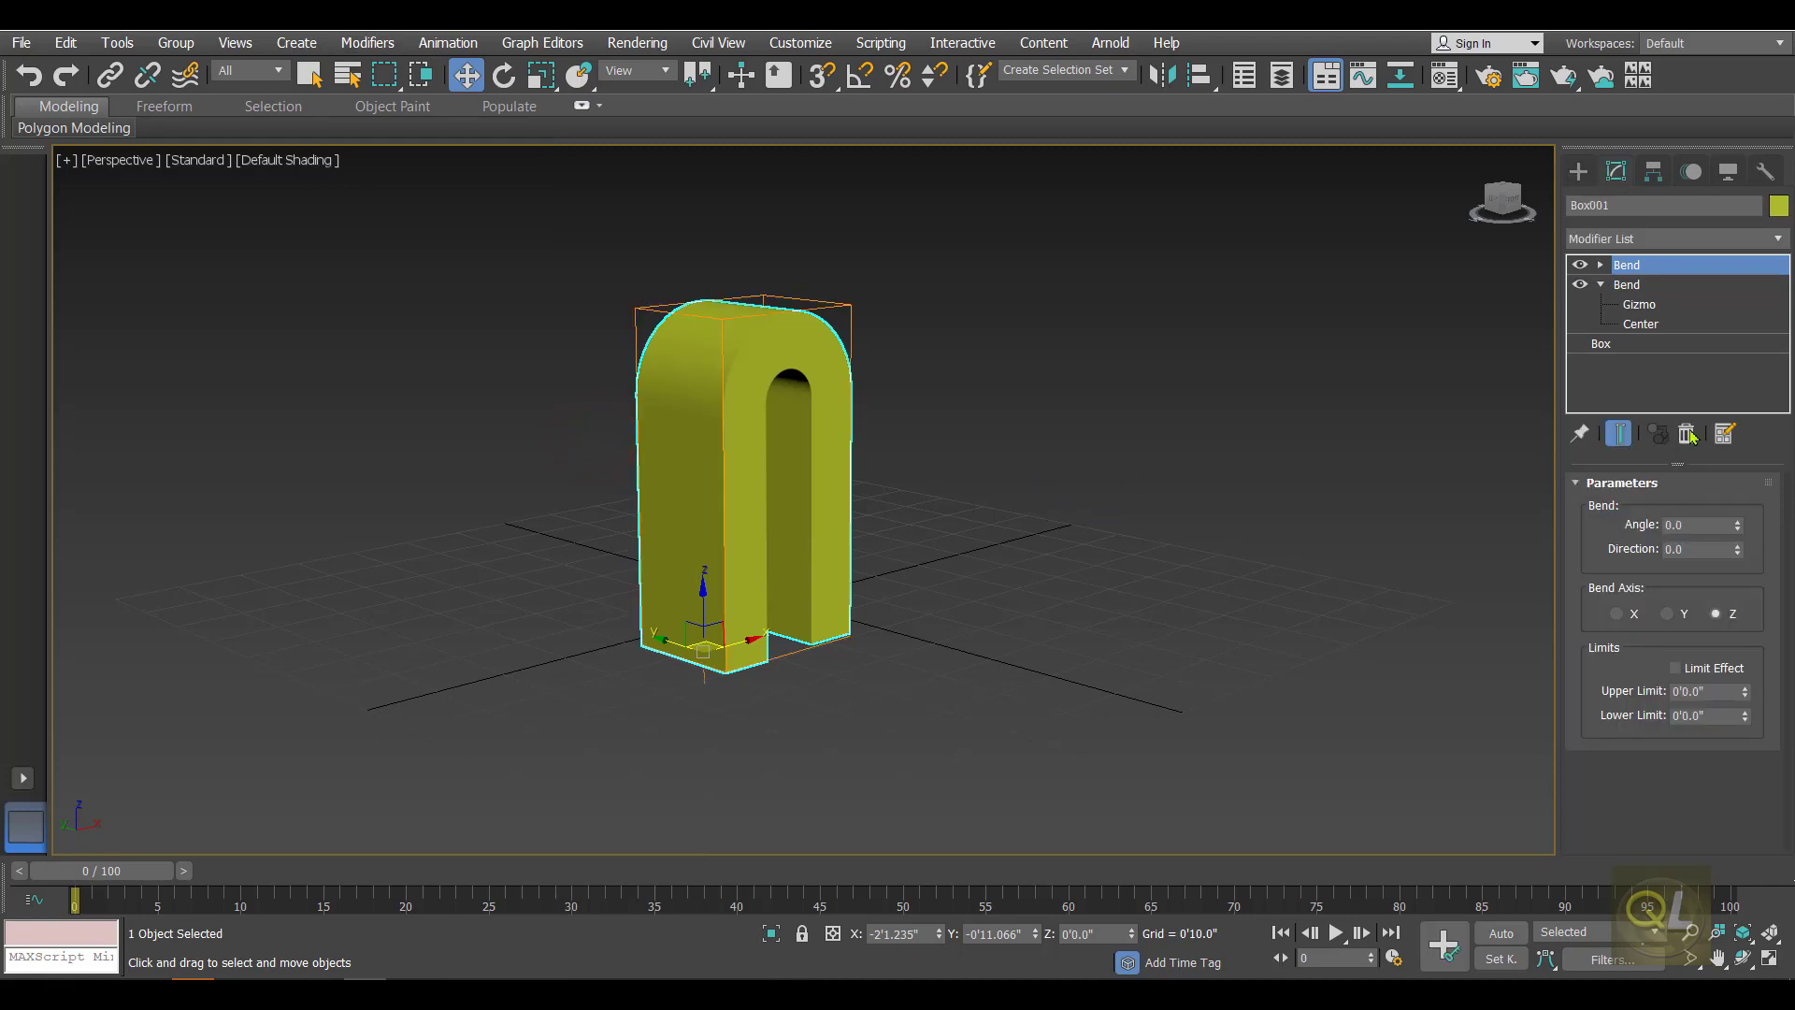
# Step: Move the top Bend's Center up to mid-height of the arch and centre it across X
pyautogui.click(1603, 286)
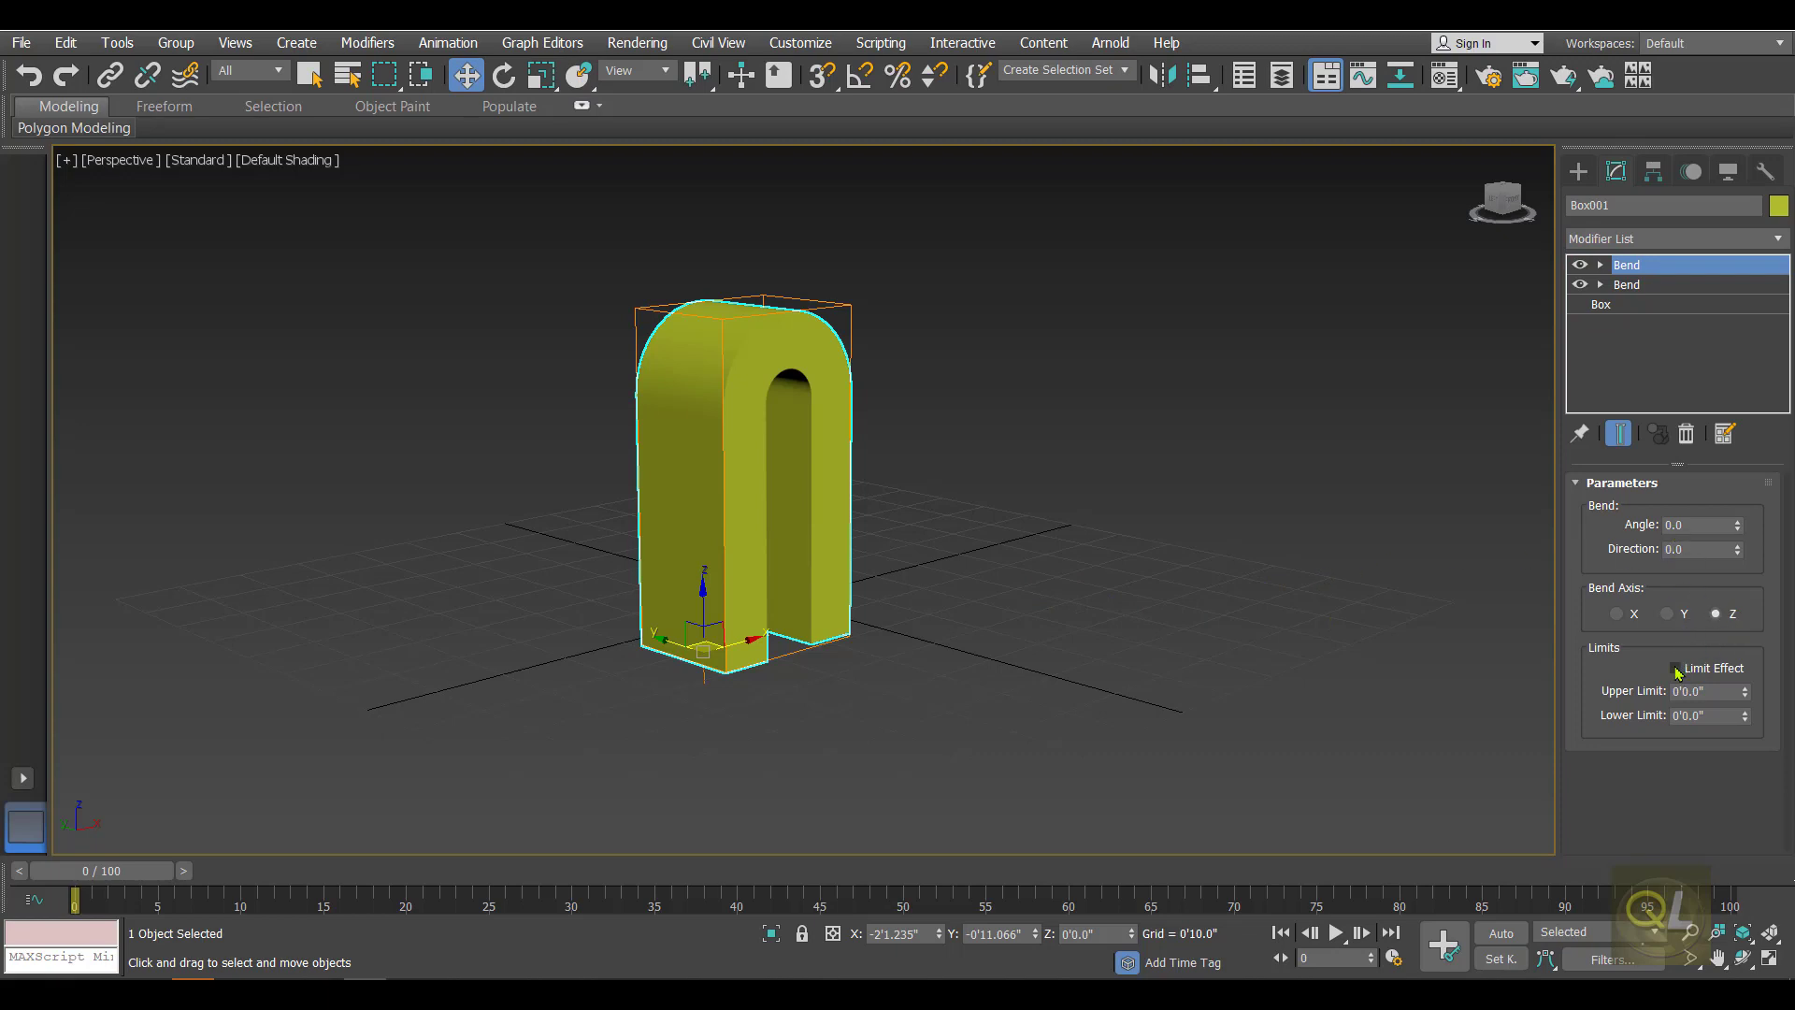
pyautogui.click(1601, 266)
pyautogui.click(1640, 303)
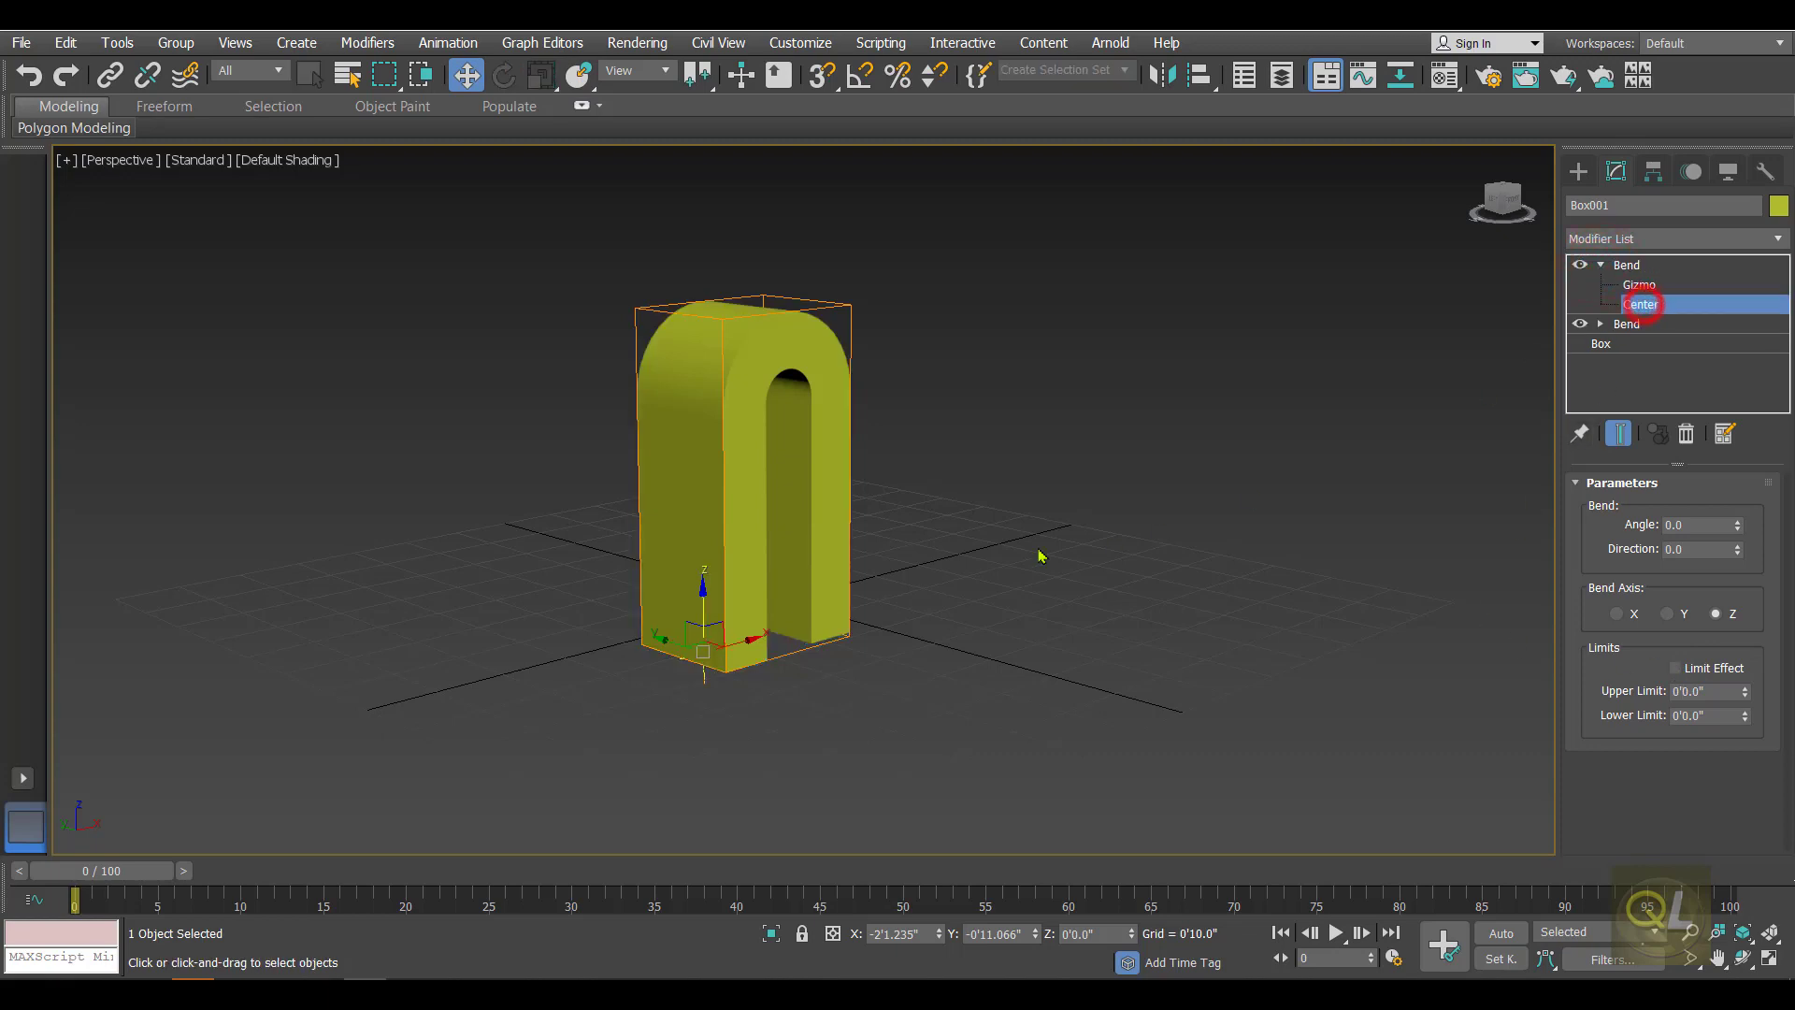
pyautogui.moveTo(701, 606); pyautogui.dragTo(697, 430)
pyautogui.keyDown('alt'); pyautogui.moveTo(945, 537); pyautogui.dragTo(962, 583, button='middle'); pyautogui.keyUp('alt')
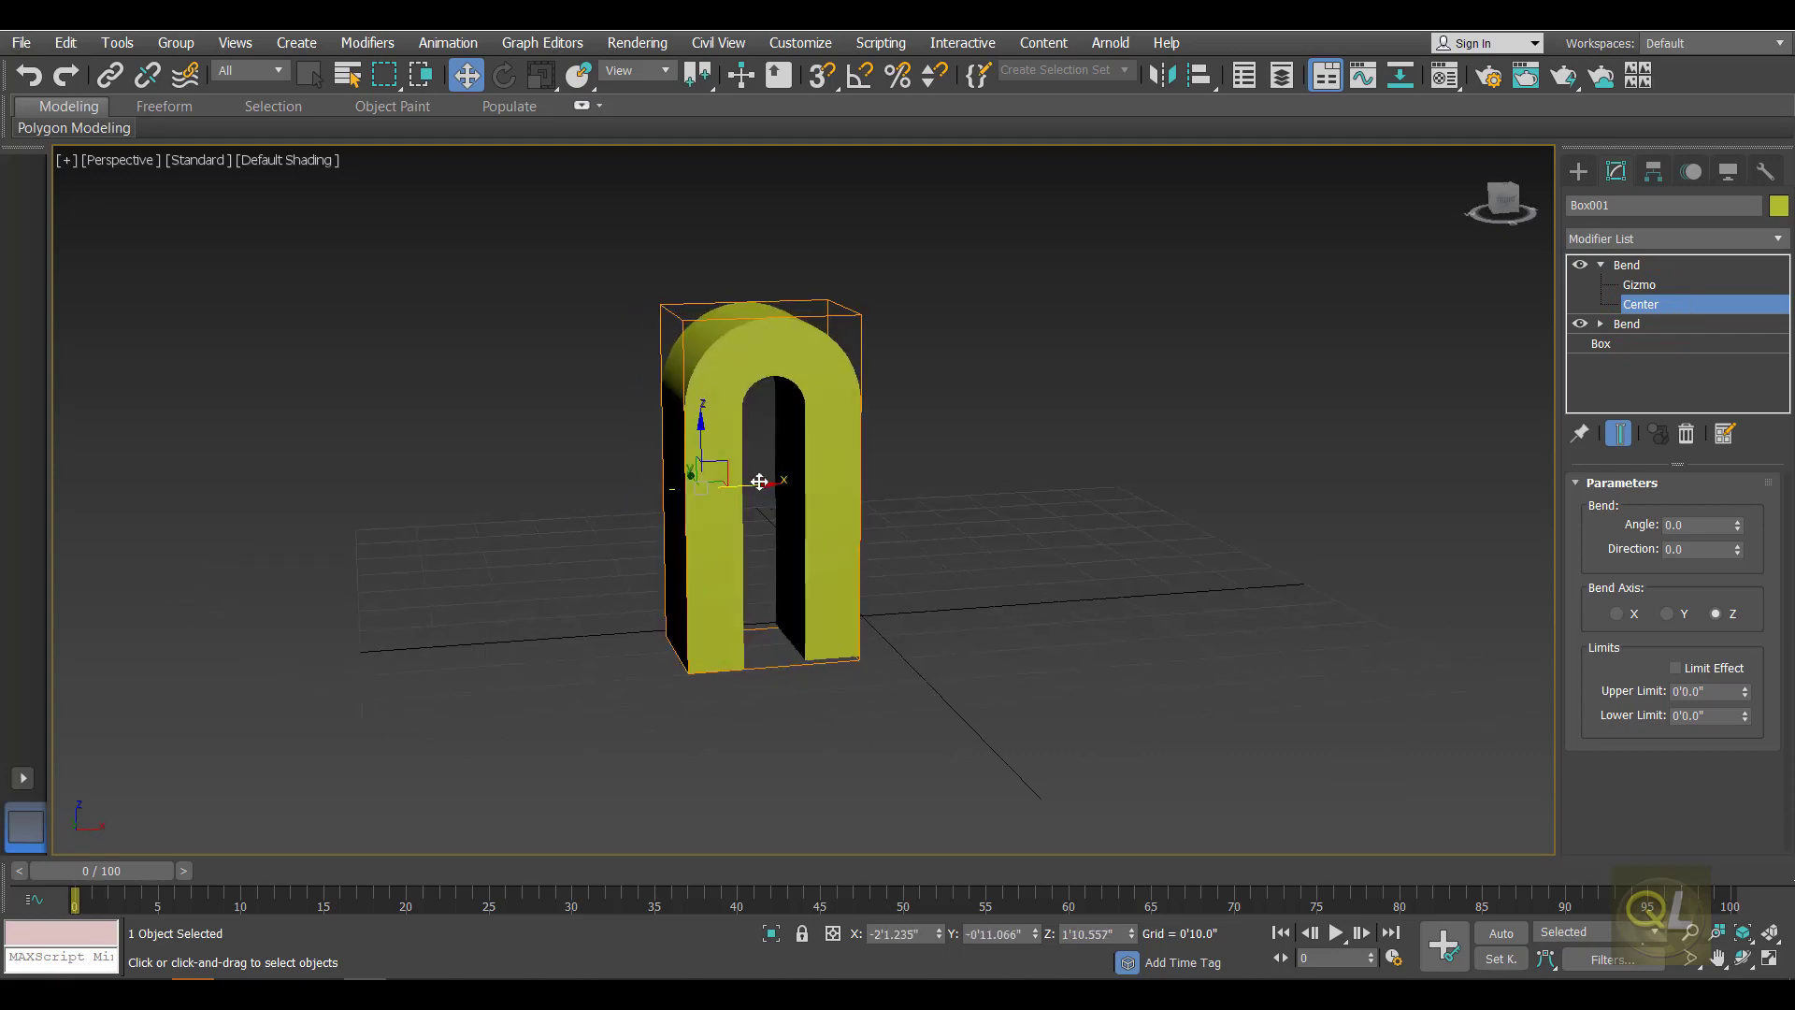
pyautogui.moveTo(755, 485); pyautogui.dragTo(830, 489)
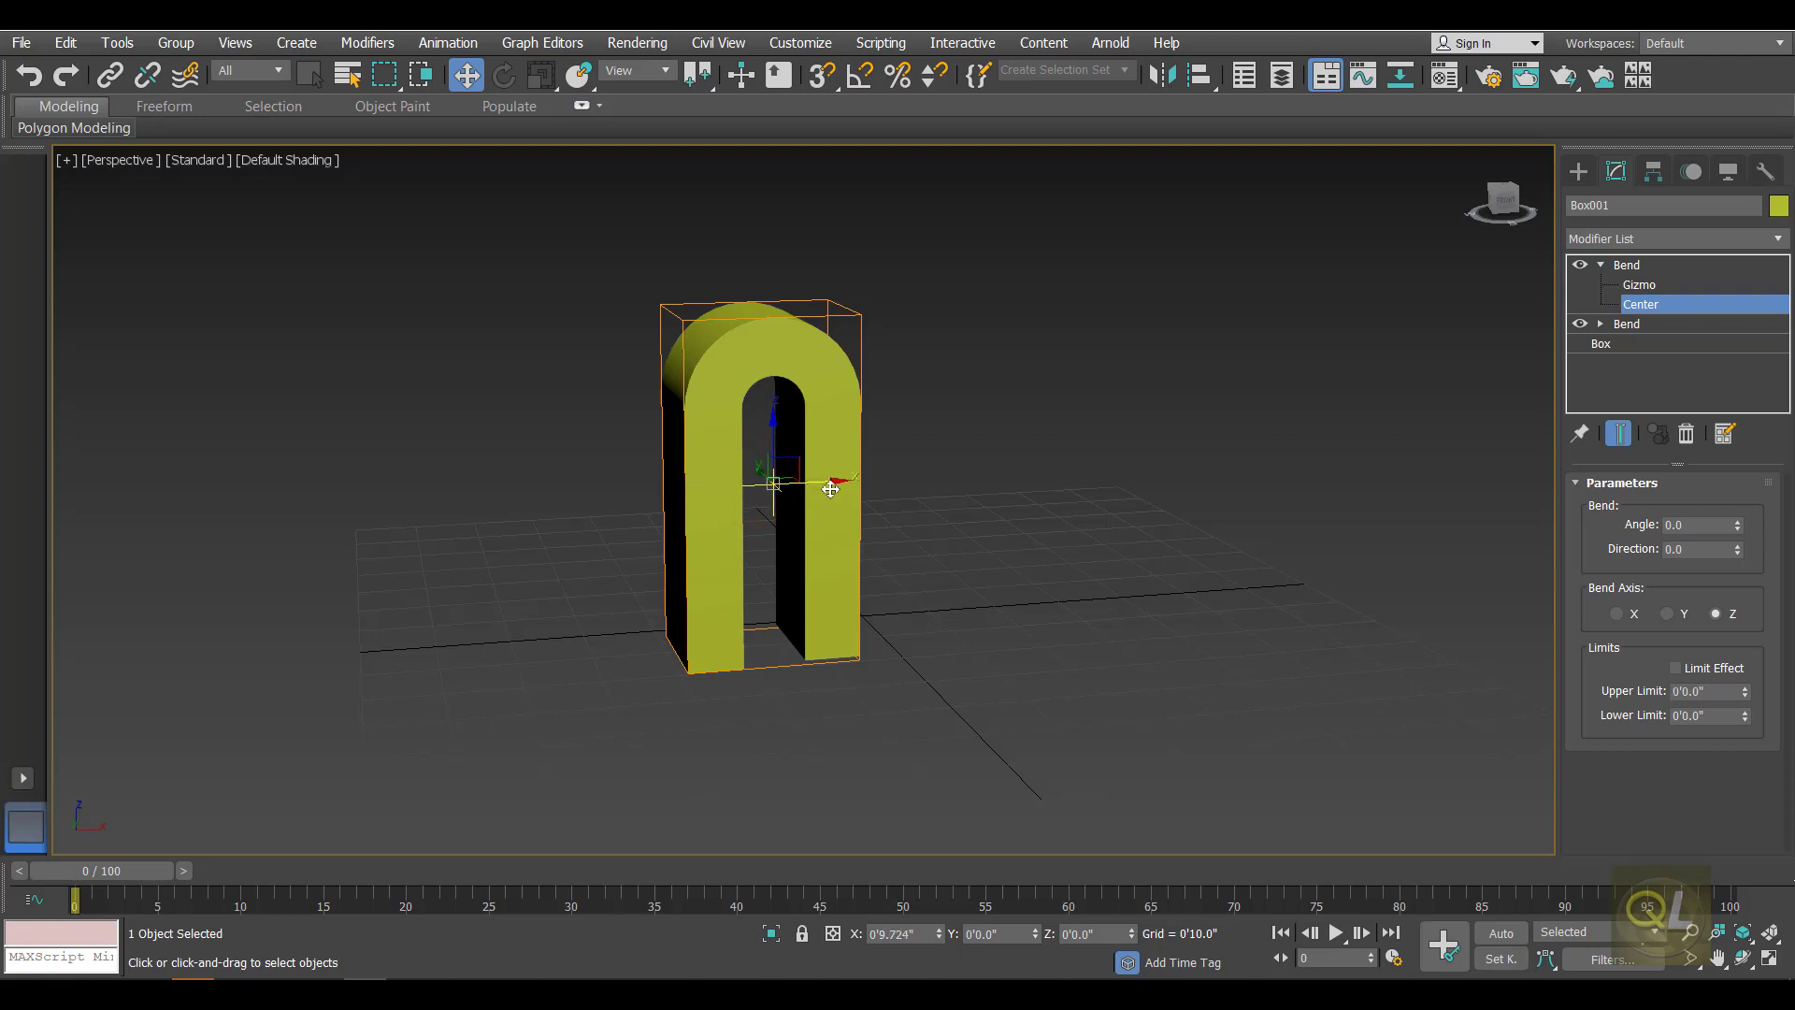
# Step: Turn on Limit Effect, set the bend Angle to 32 and Upper Limit to 0'0.3"
pyautogui.click(1678, 668)
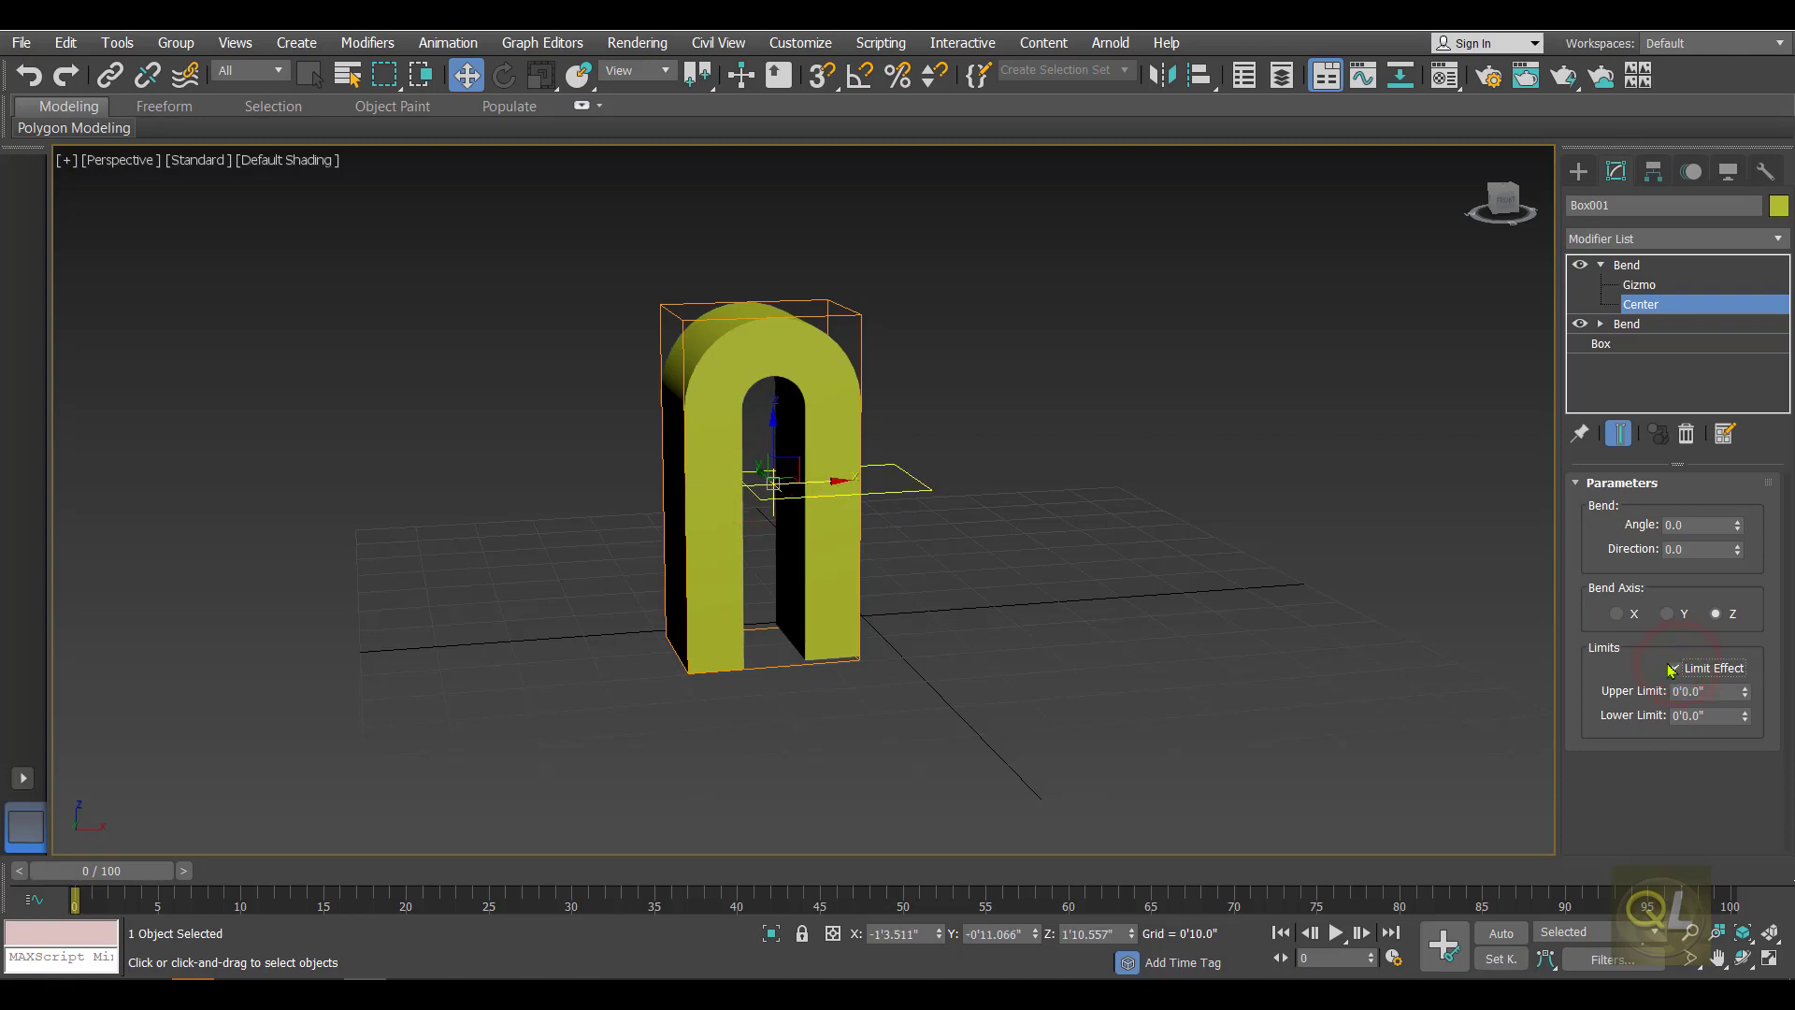
pyautogui.moveTo(1738, 531); pyautogui.dragTo(1735, 464)
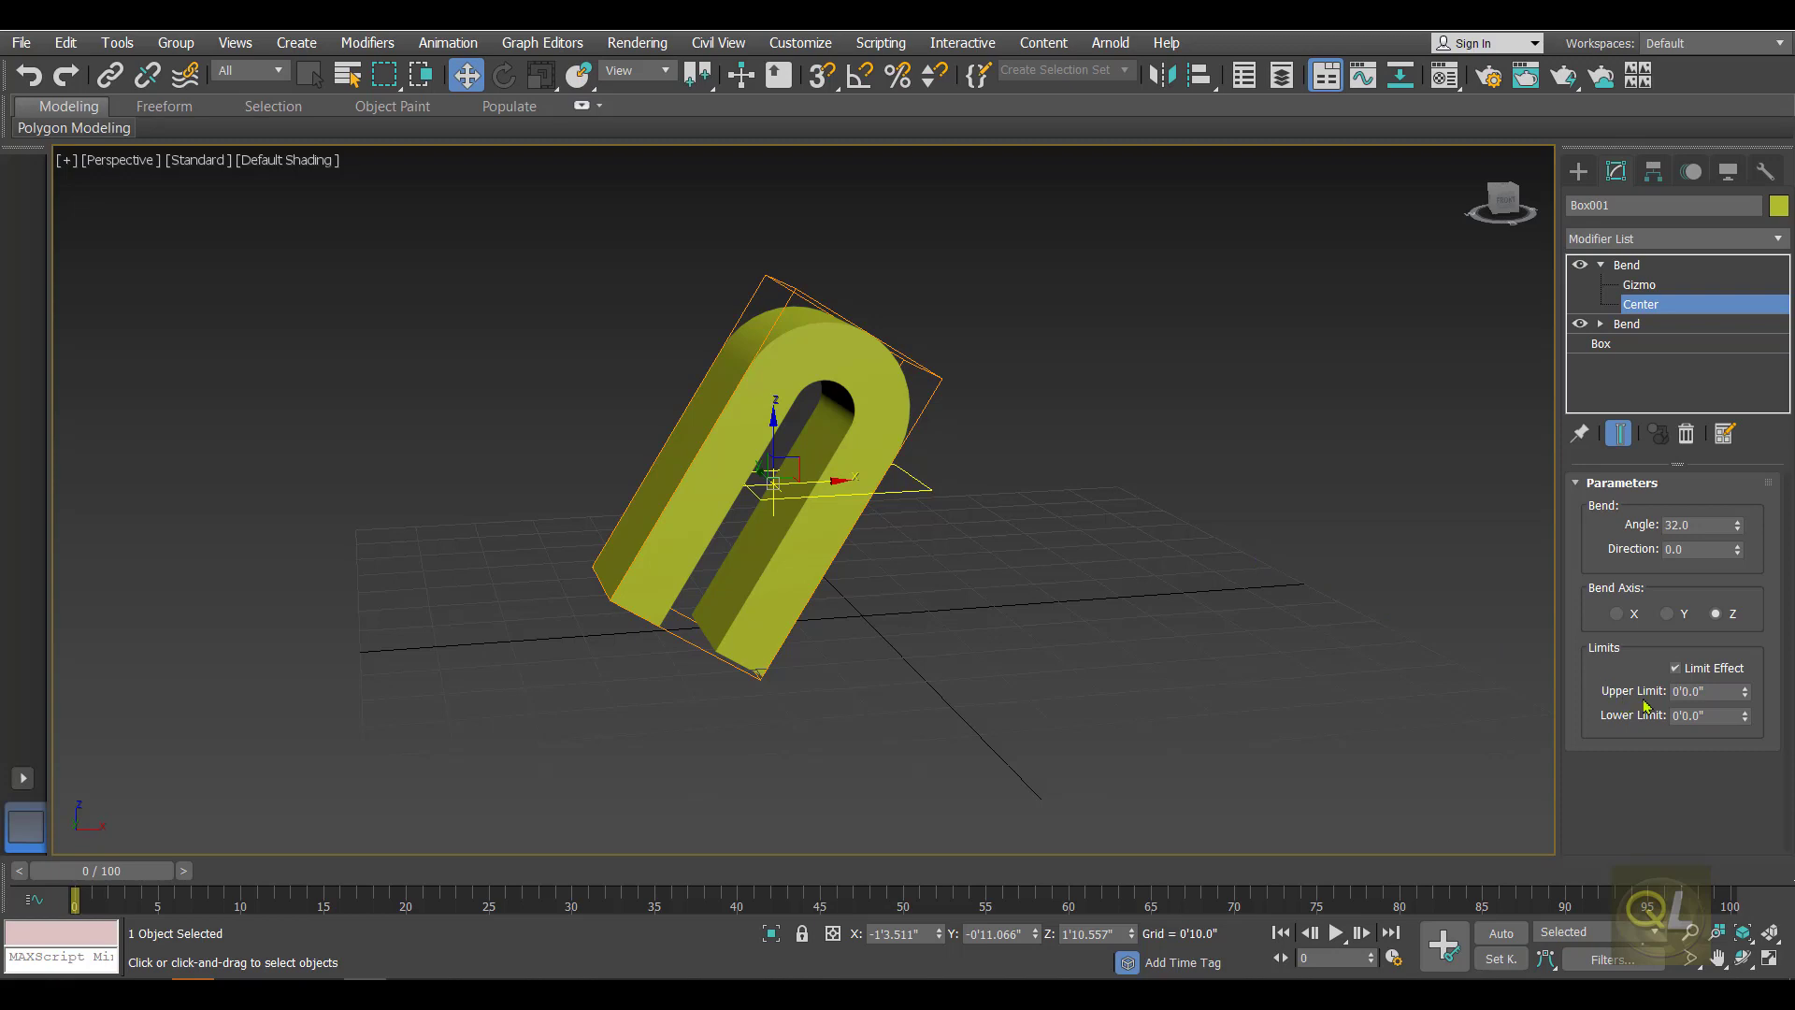
pyautogui.moveTo(1745, 694); pyautogui.dragTo(1745, 650)
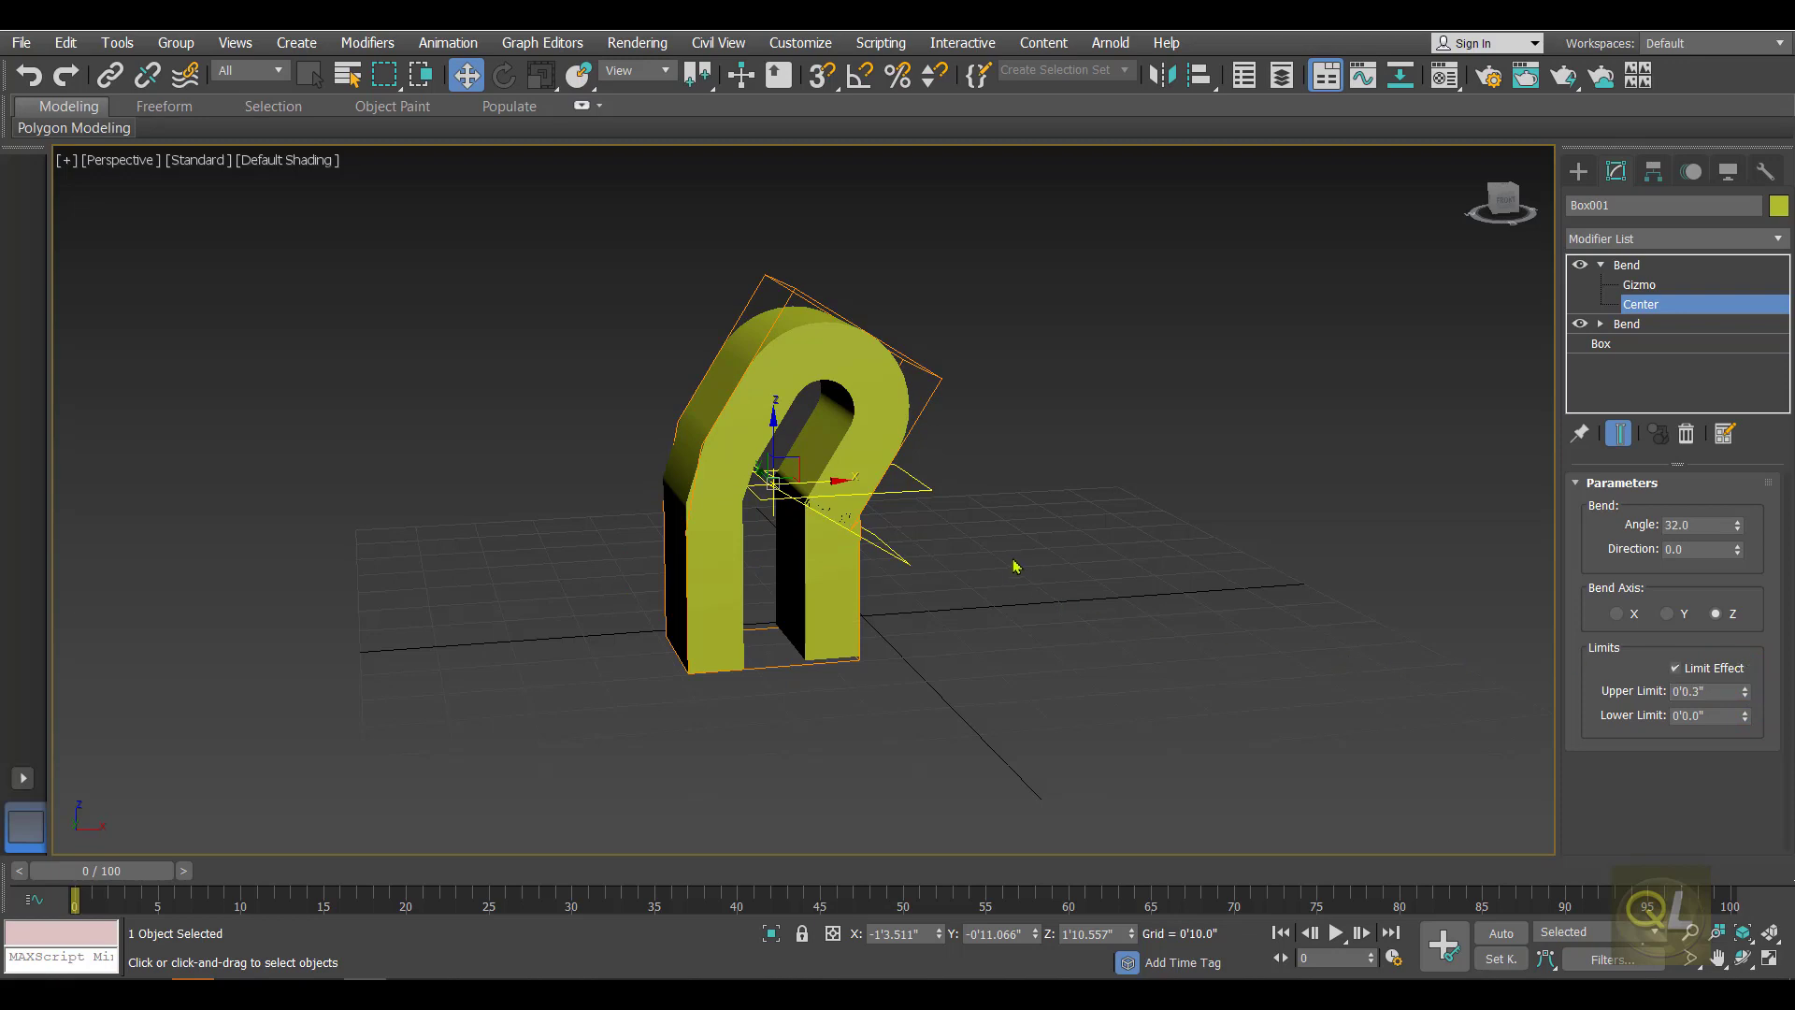
pyautogui.moveTo(1017, 572)
pyautogui.keyDown('alt'); pyautogui.mouseDown(button='middle')
pyautogui.moveTo(953, 565)
pyautogui.moveTo(985, 559)
pyautogui.mouseUp(button='middle'); pyautogui.keyUp('alt')
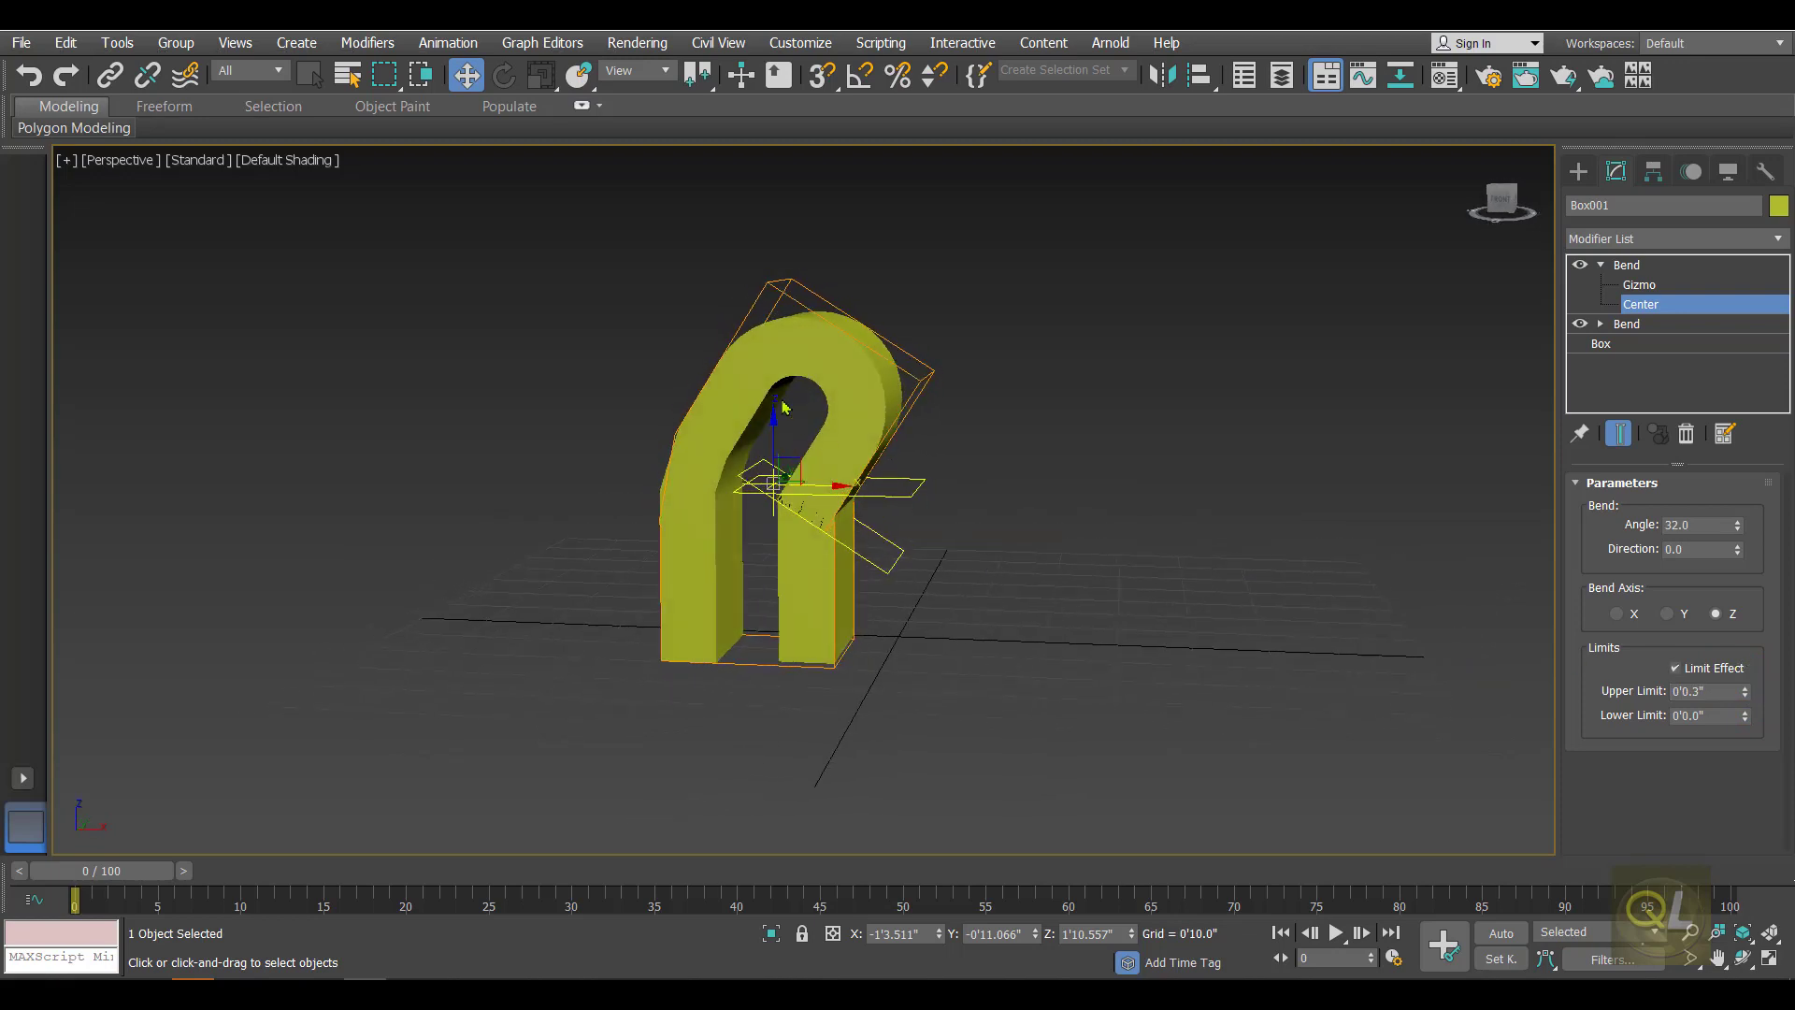
pyautogui.scroll(3, 1101, 431)
pyautogui.keyDown('alt'); pyautogui.moveTo(973, 489); pyautogui.dragTo(1010, 491, button='middle'); pyautogui.keyUp('alt')
# Step: Set the top Bend's Direction to 90 and extend its Upper Limit to 0'6.28"
pyautogui.click(1691, 551)
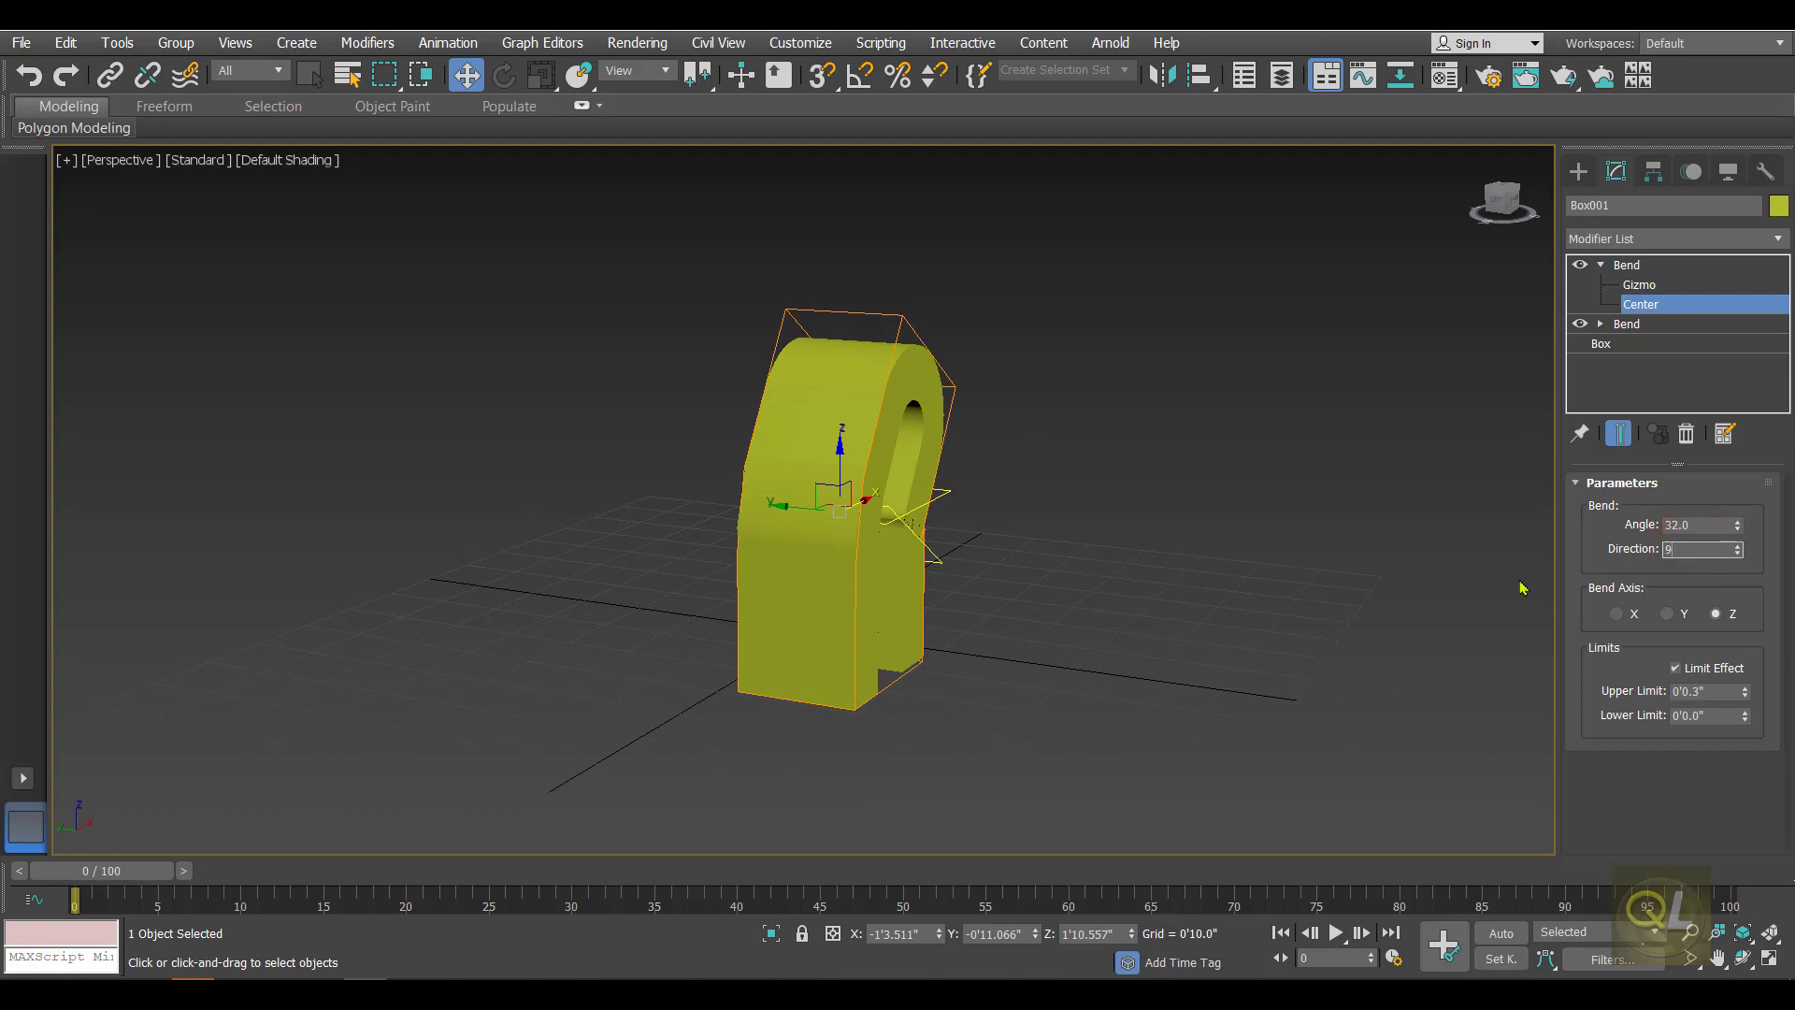
pyautogui.write('90')
pyautogui.press('Return')
pyautogui.keyDown('alt'); pyautogui.moveTo(1063, 551); pyautogui.dragTo(902, 482, button='middle'); pyautogui.keyUp('alt')
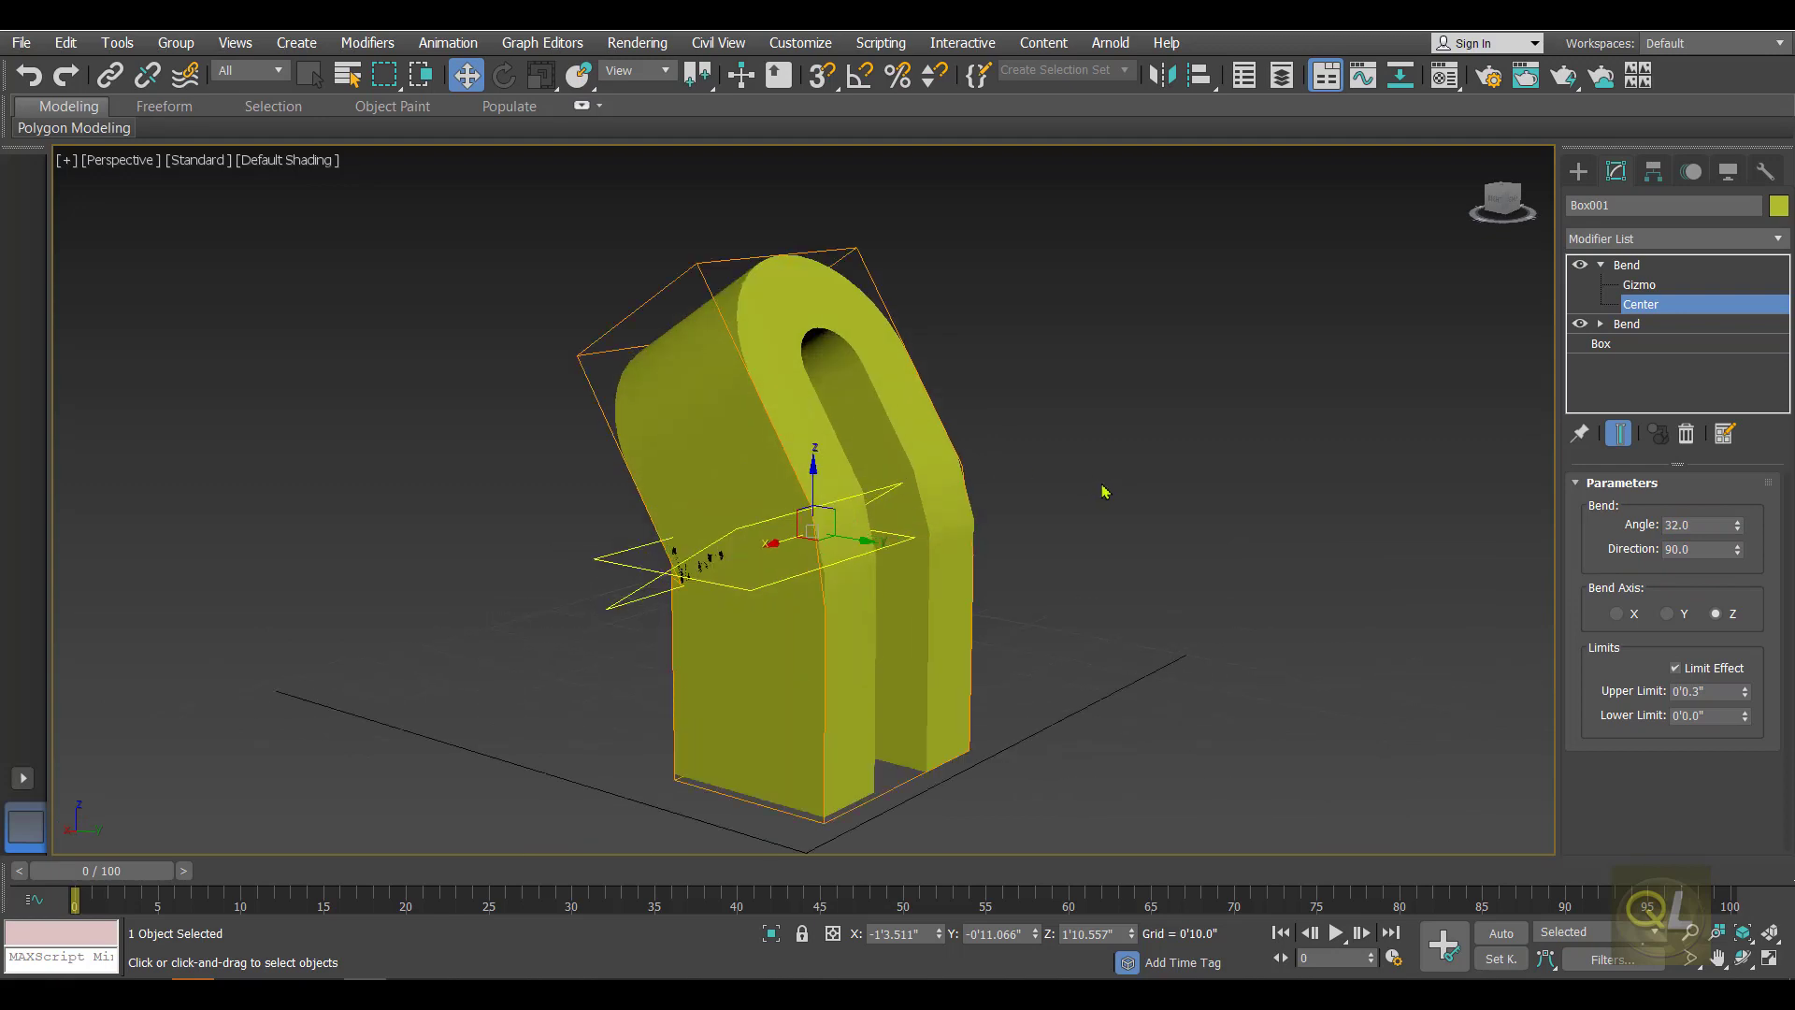
pyautogui.moveTo(1745, 693); pyautogui.dragTo(1745, 650)
pyautogui.moveTo(682, 540); pyautogui.dragTo(920, 617)
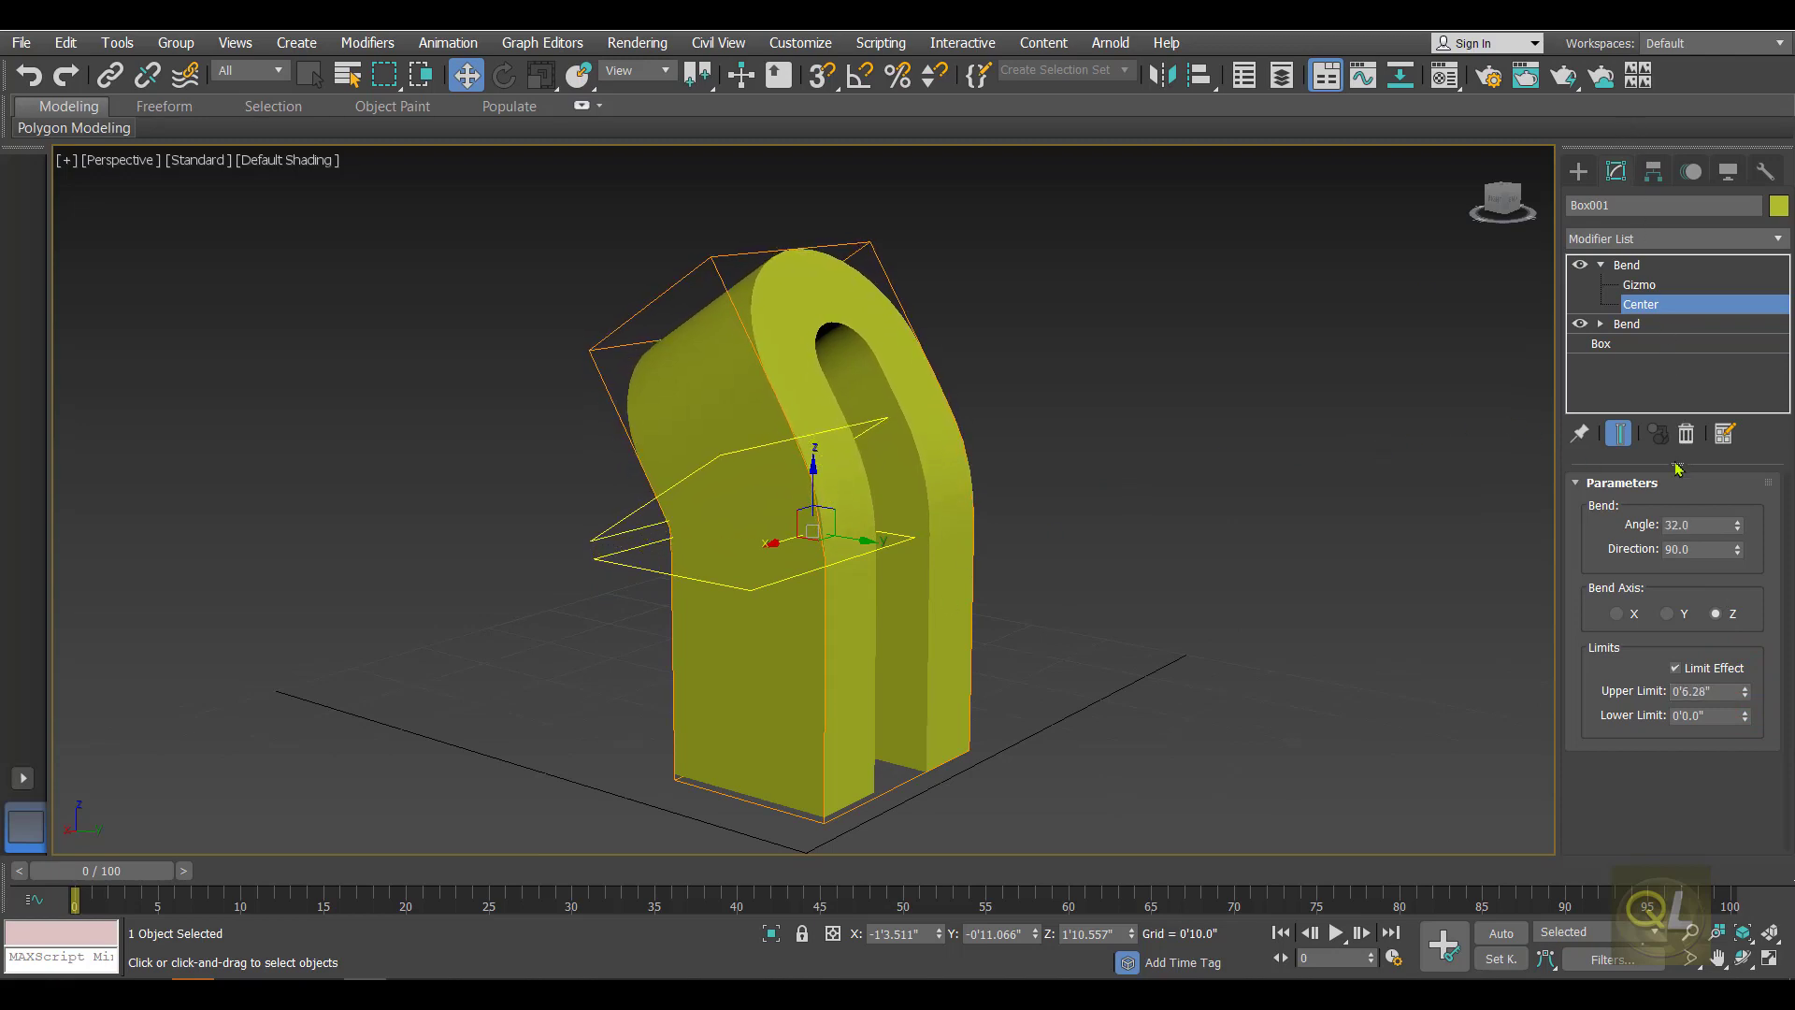
# Step: Set the bend Angle to 90, reposition its Center, and raise Upper Limit to 1'2.256"
pyautogui.doubleClick(1702, 526)
pyautogui.write('90')
pyautogui.press('Return')
pyautogui.keyDown('alt'); pyautogui.moveTo(1094, 513); pyautogui.dragTo(943, 634, button='middle'); pyautogui.keyUp('alt')
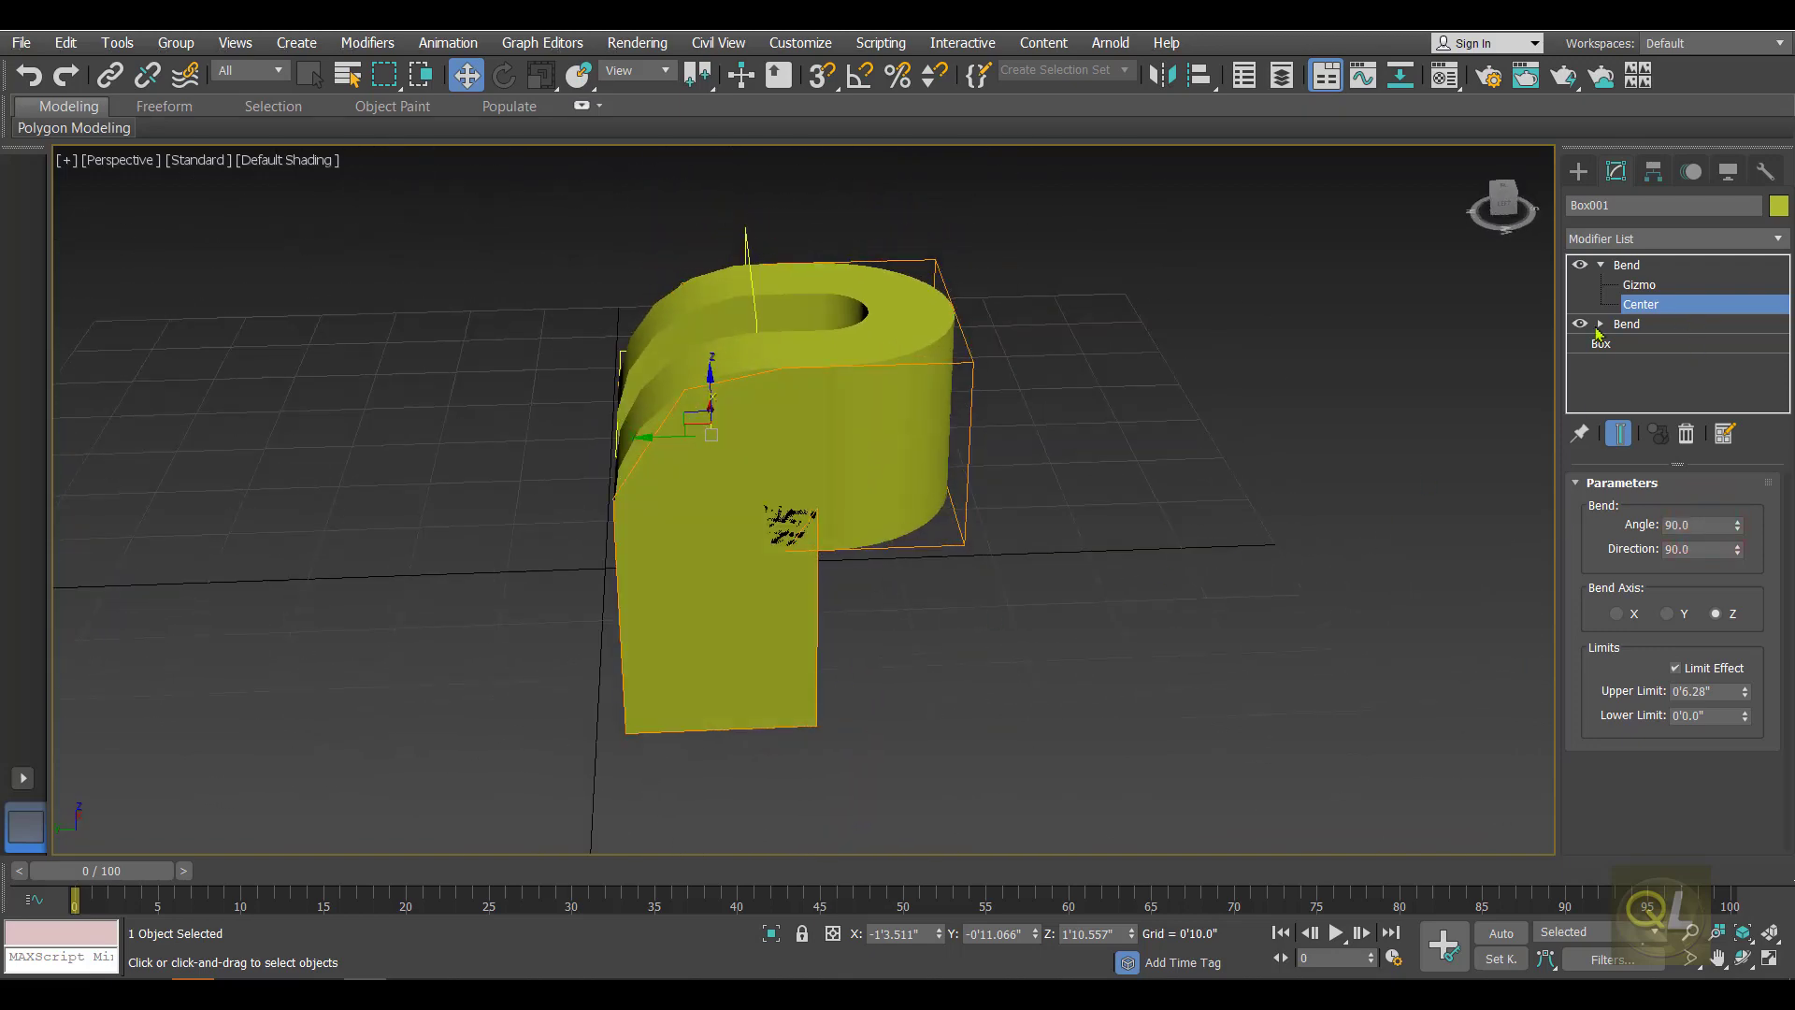
pyautogui.moveTo(706, 386)
pyautogui.mouseDown()
pyautogui.moveTo(734, 439)
pyautogui.moveTo(721, 395)
pyautogui.mouseUp()
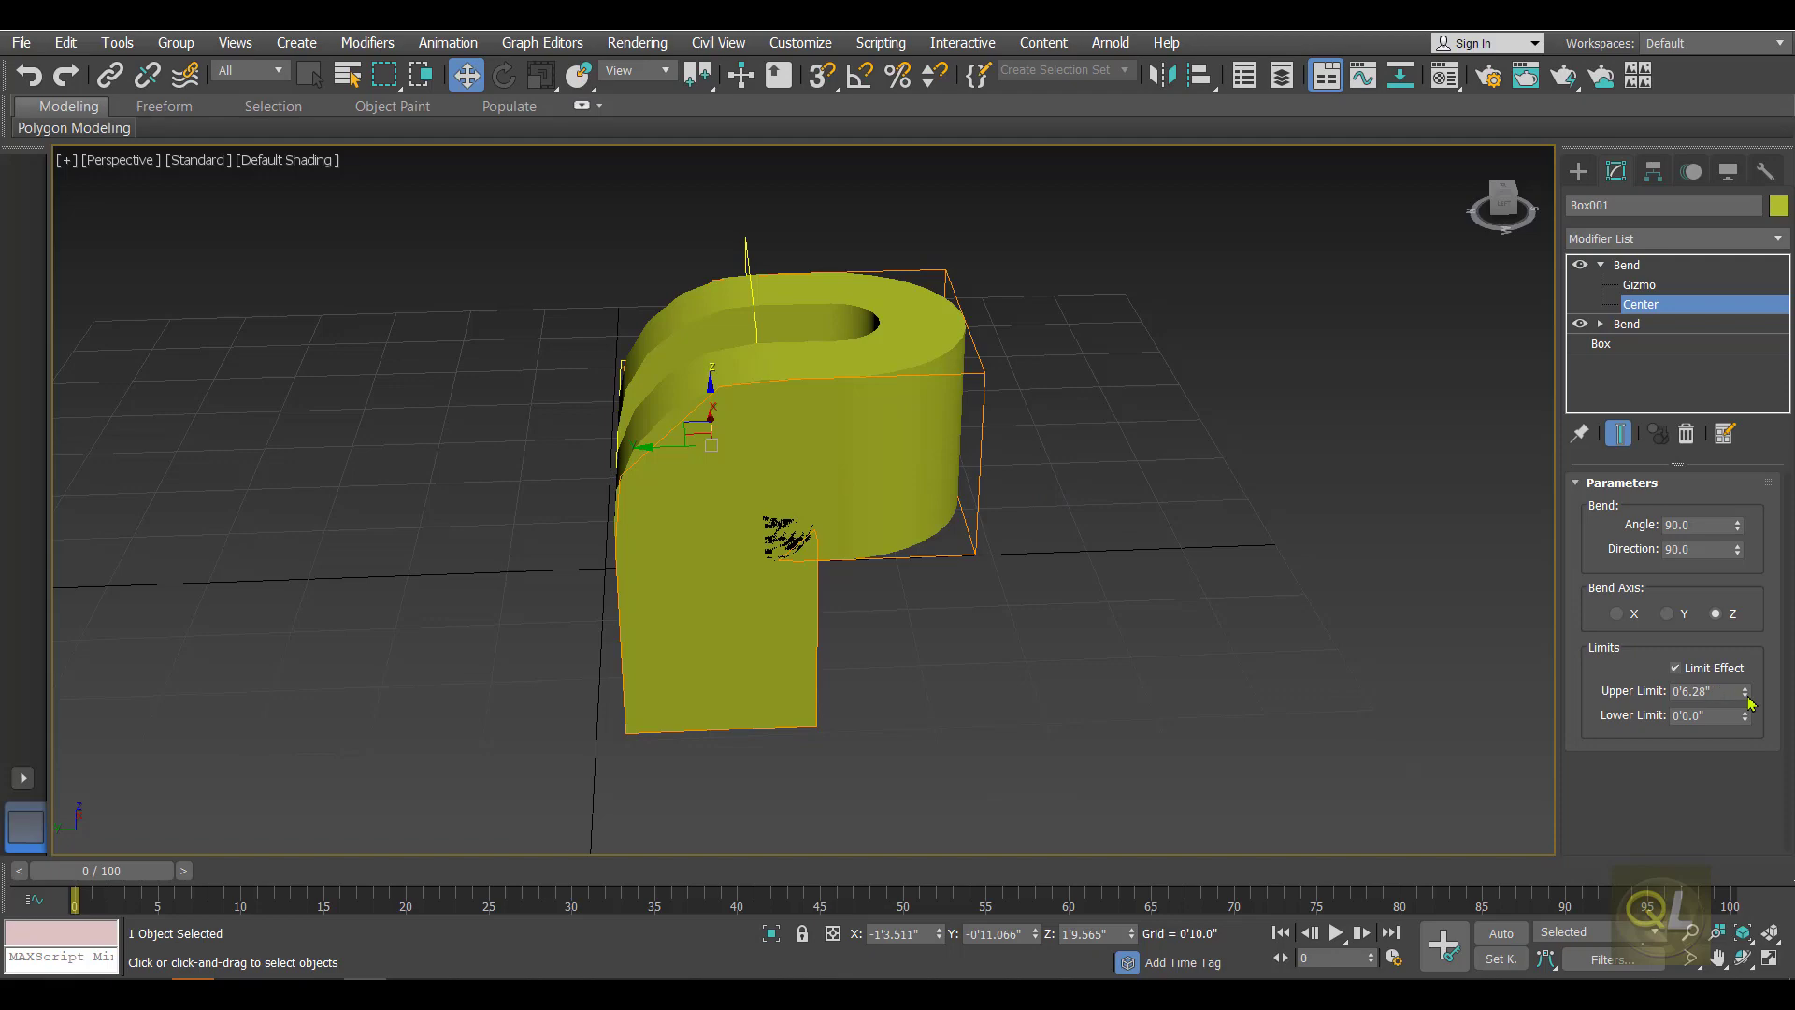
pyautogui.moveTo(1747, 694); pyautogui.dragTo(1706, 569)
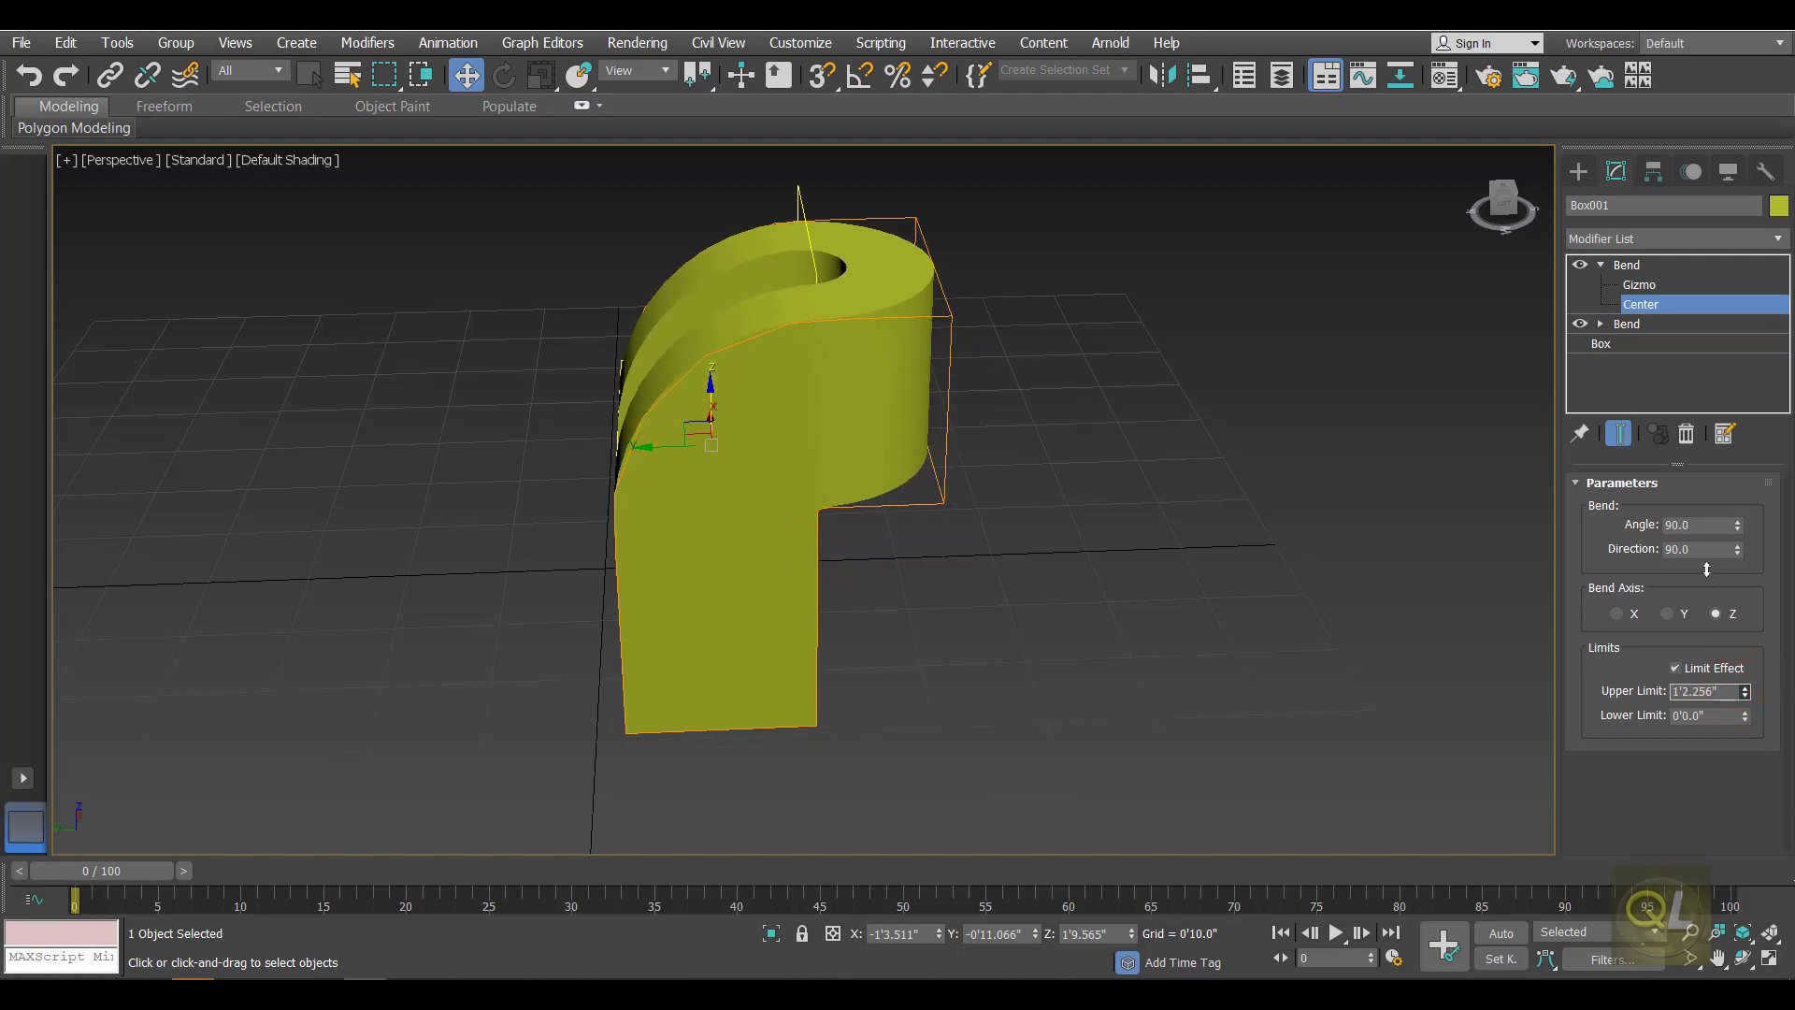
pyautogui.keyDown('alt'); pyautogui.moveTo(952, 651); pyautogui.dragTo(1032, 678, button='middle'); pyautogui.keyUp('alt')
# Step: Exit Bend sub-object mode, reselect Box001 and pick the base Box entry in the stack
pyautogui.click(1578, 173)
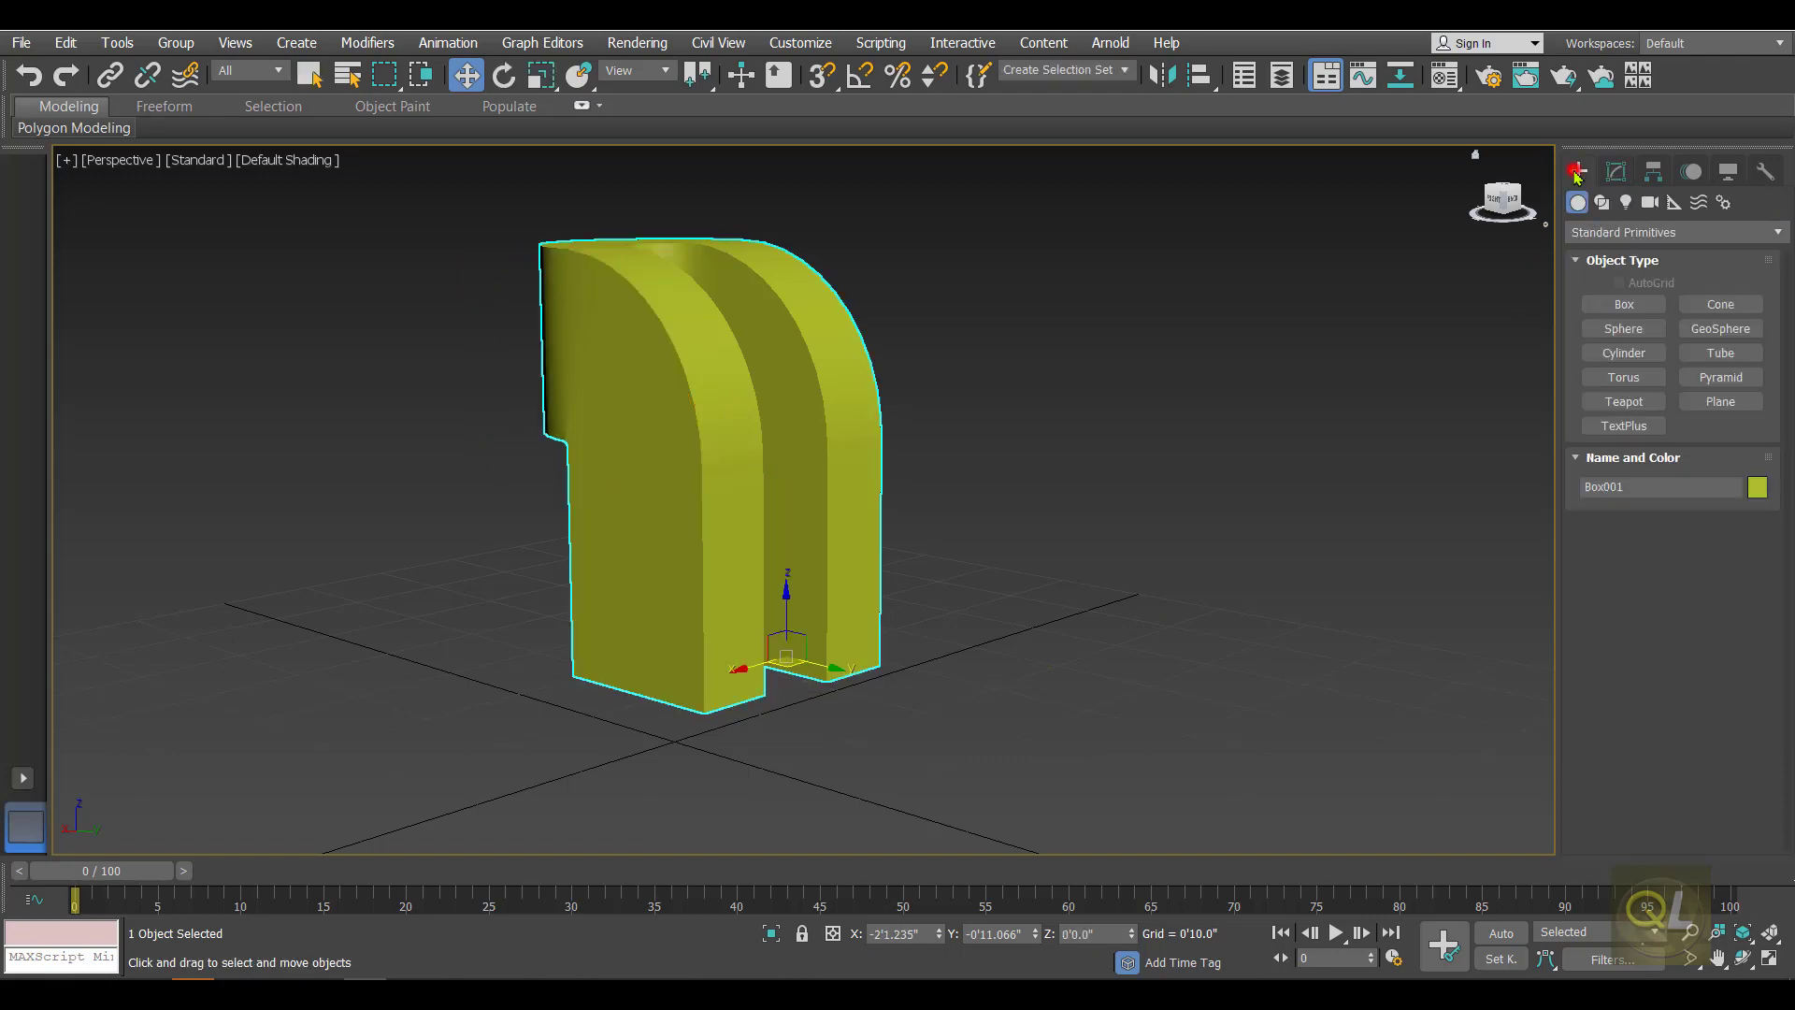
pyautogui.keyDown('alt'); pyautogui.moveTo(983, 577); pyautogui.dragTo(994, 505, button='middle'); pyautogui.keyUp('alt')
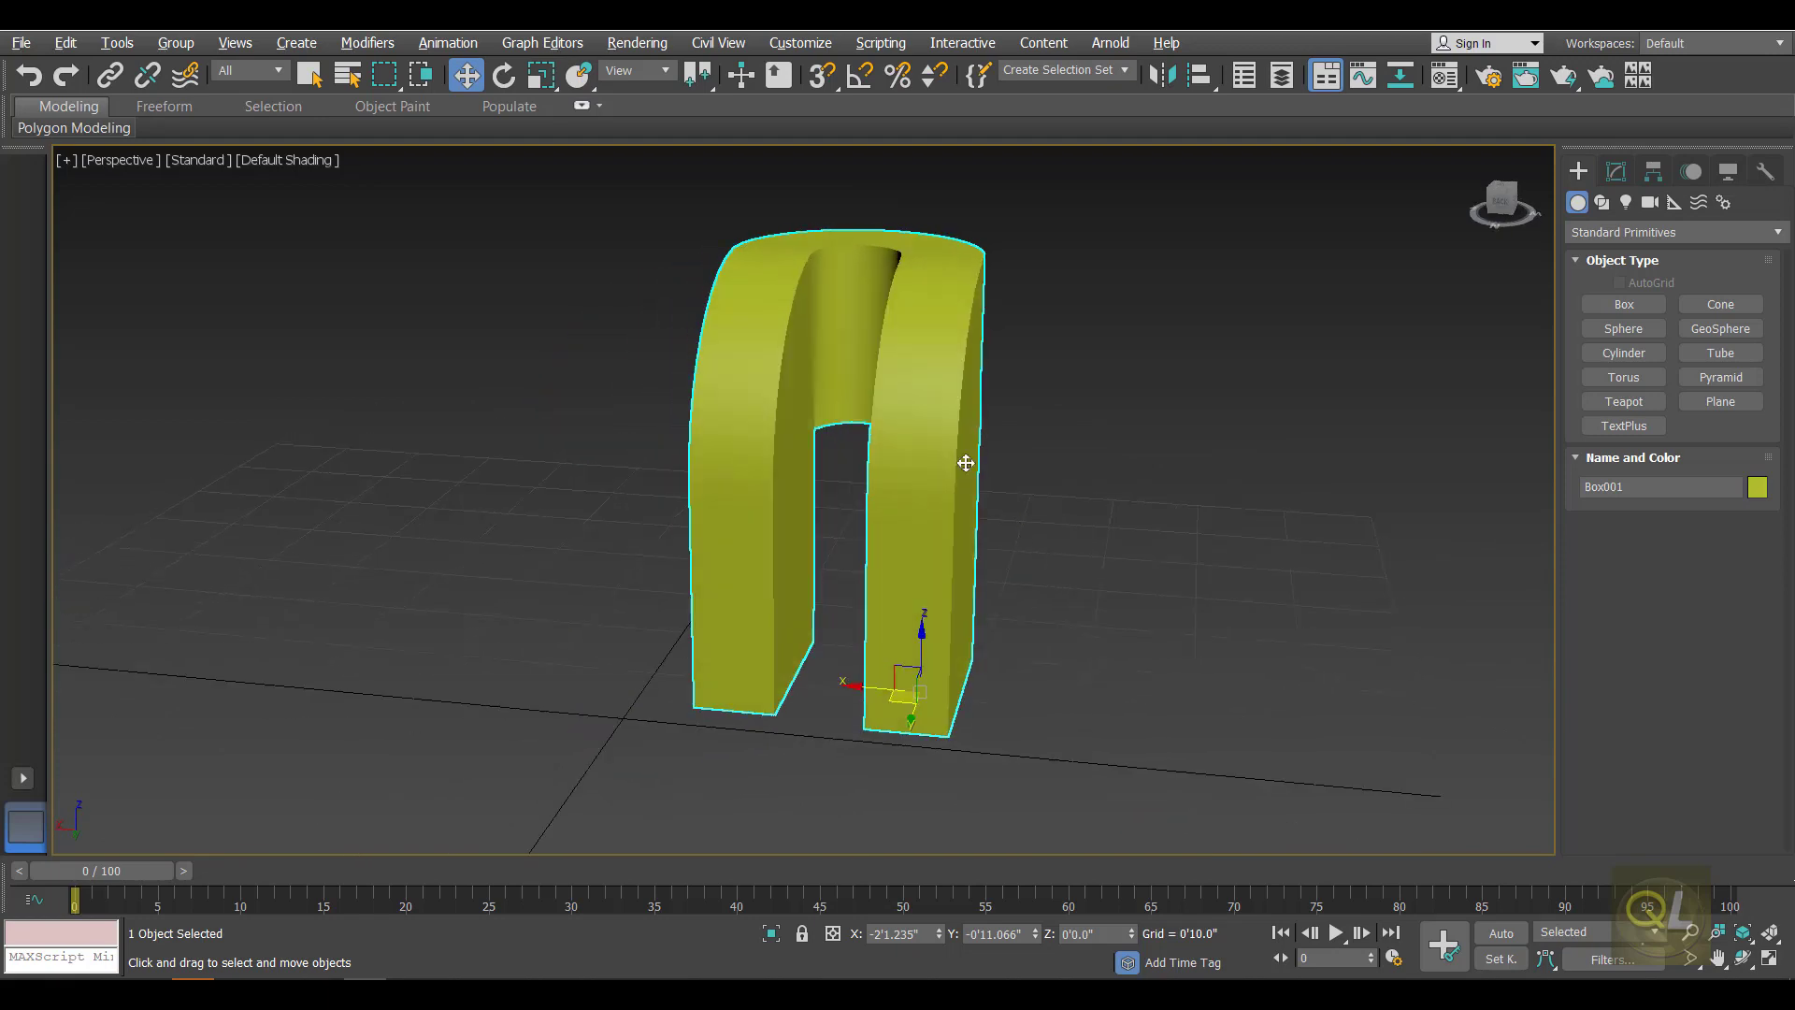
pyautogui.click(1103, 425)
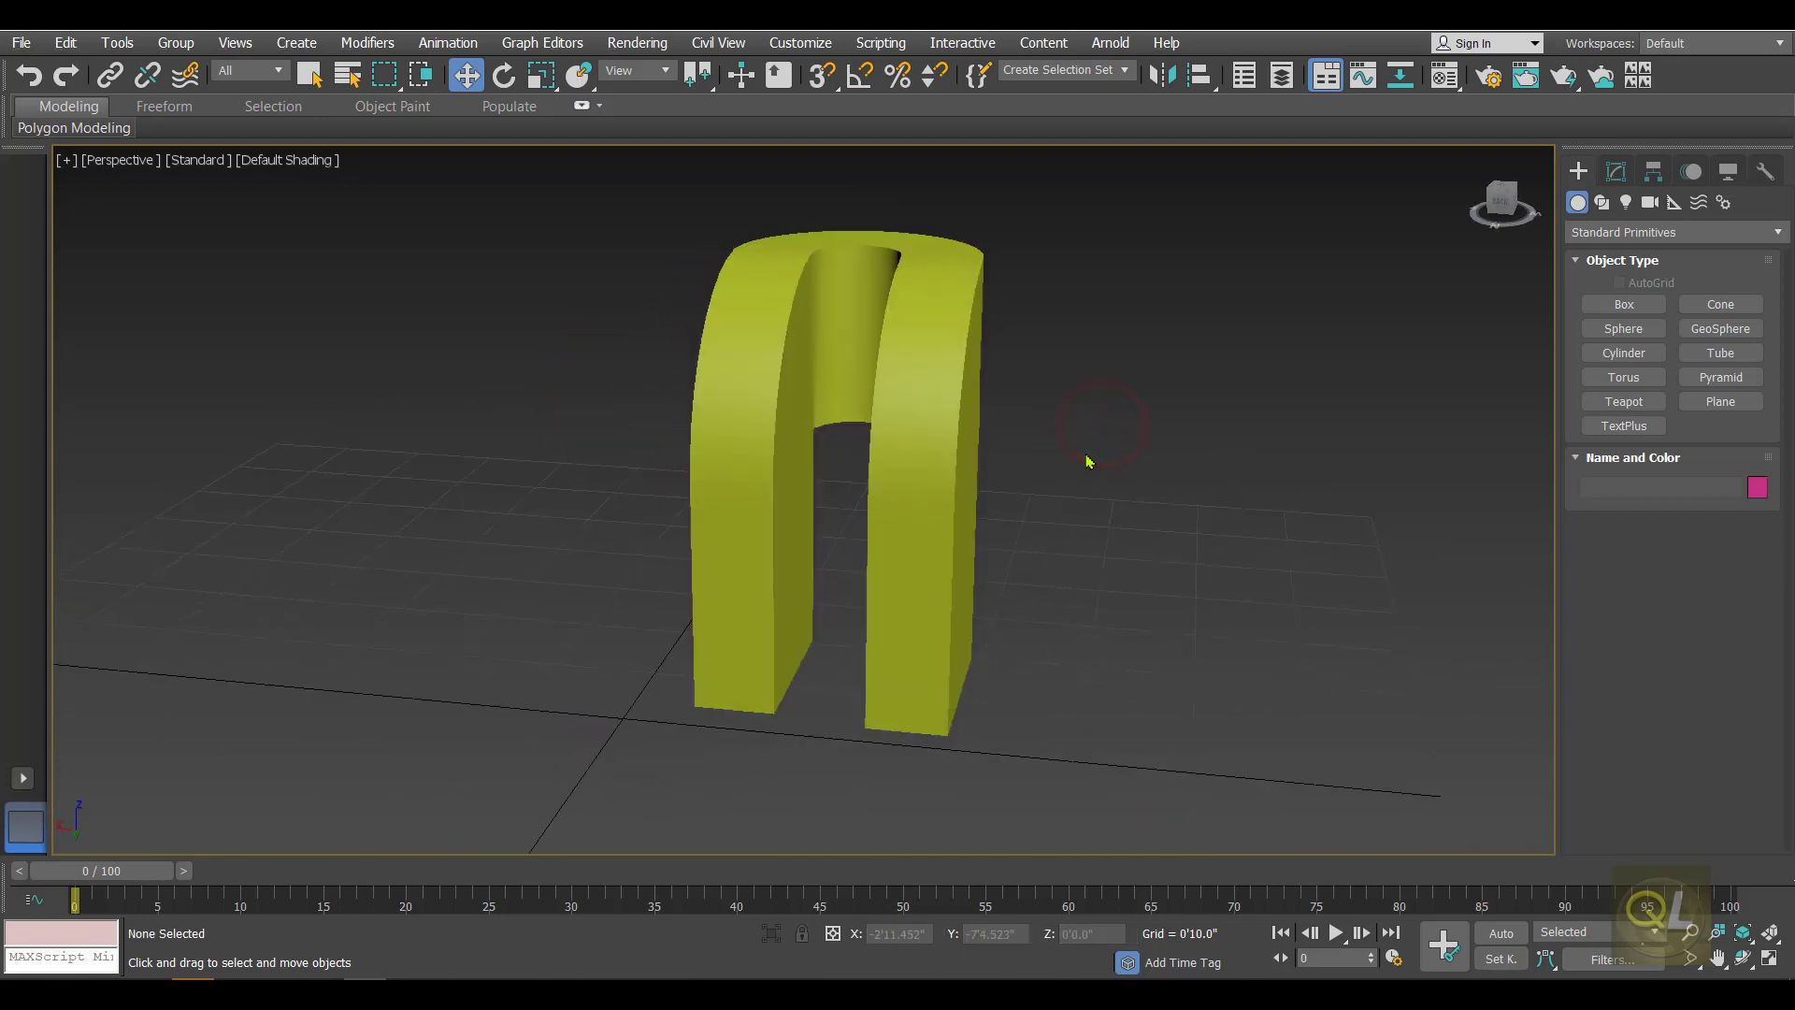
pyautogui.click(939, 424)
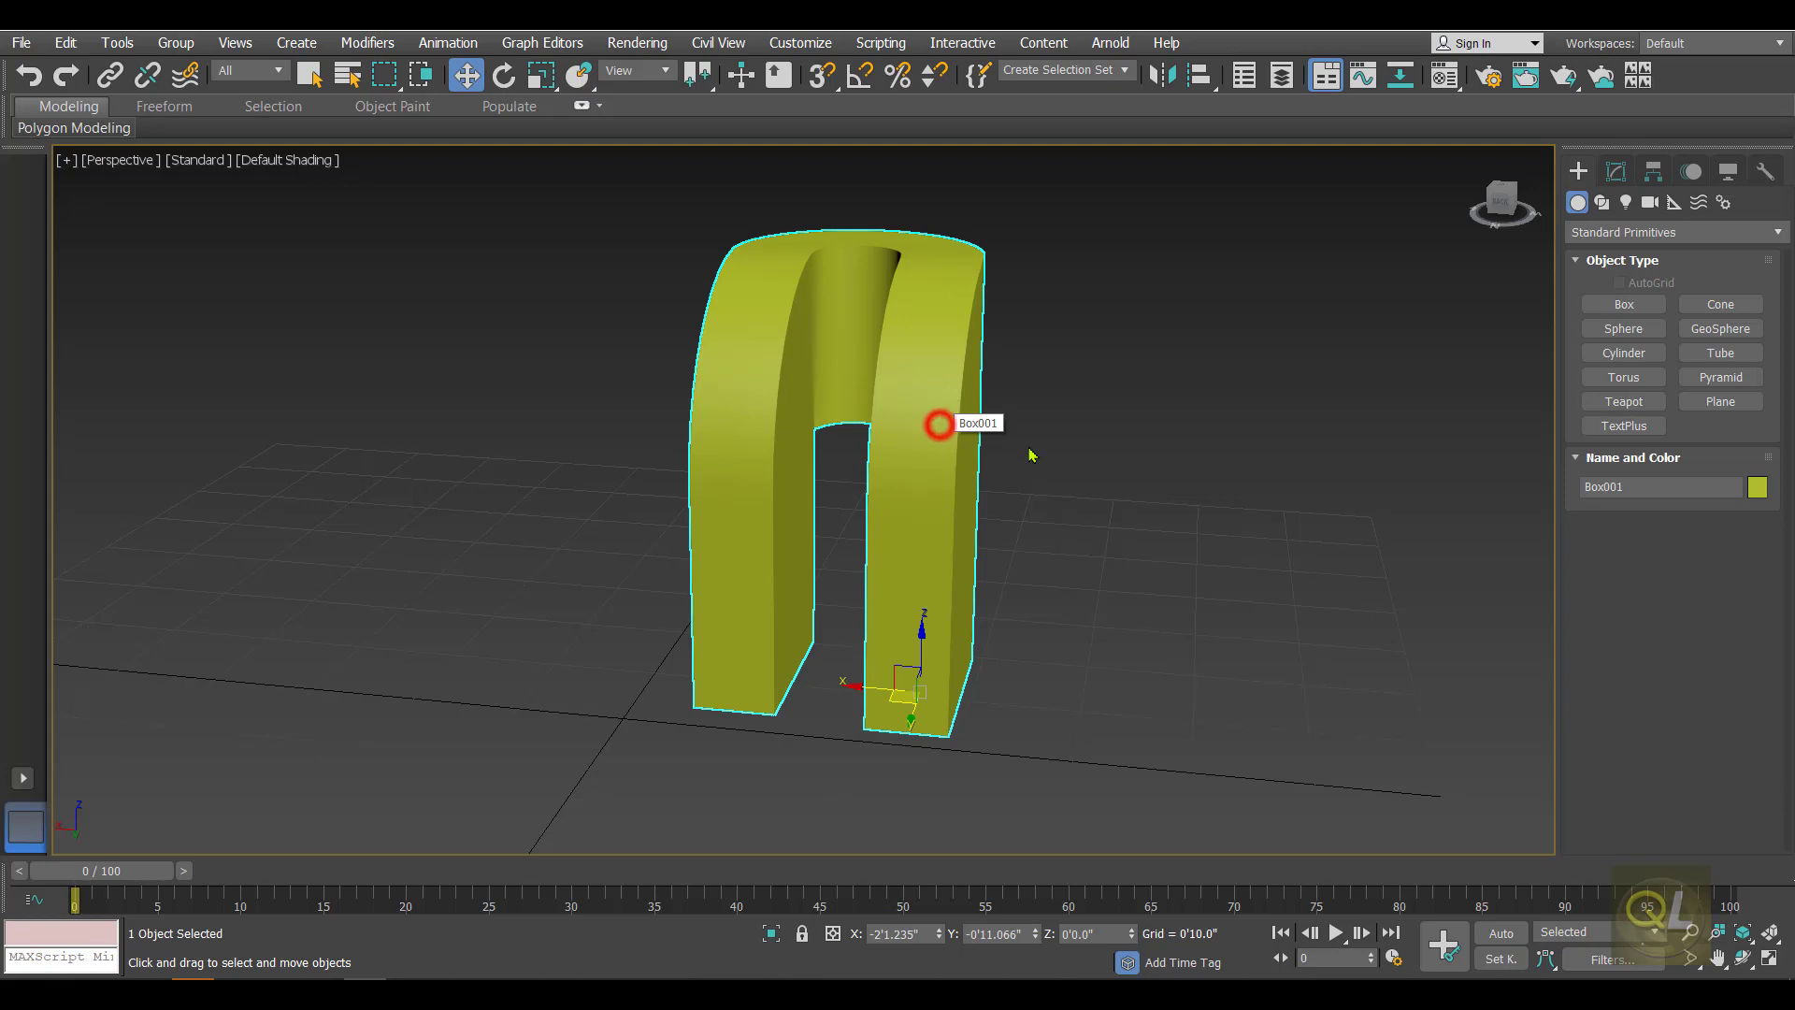
pyautogui.click(1616, 171)
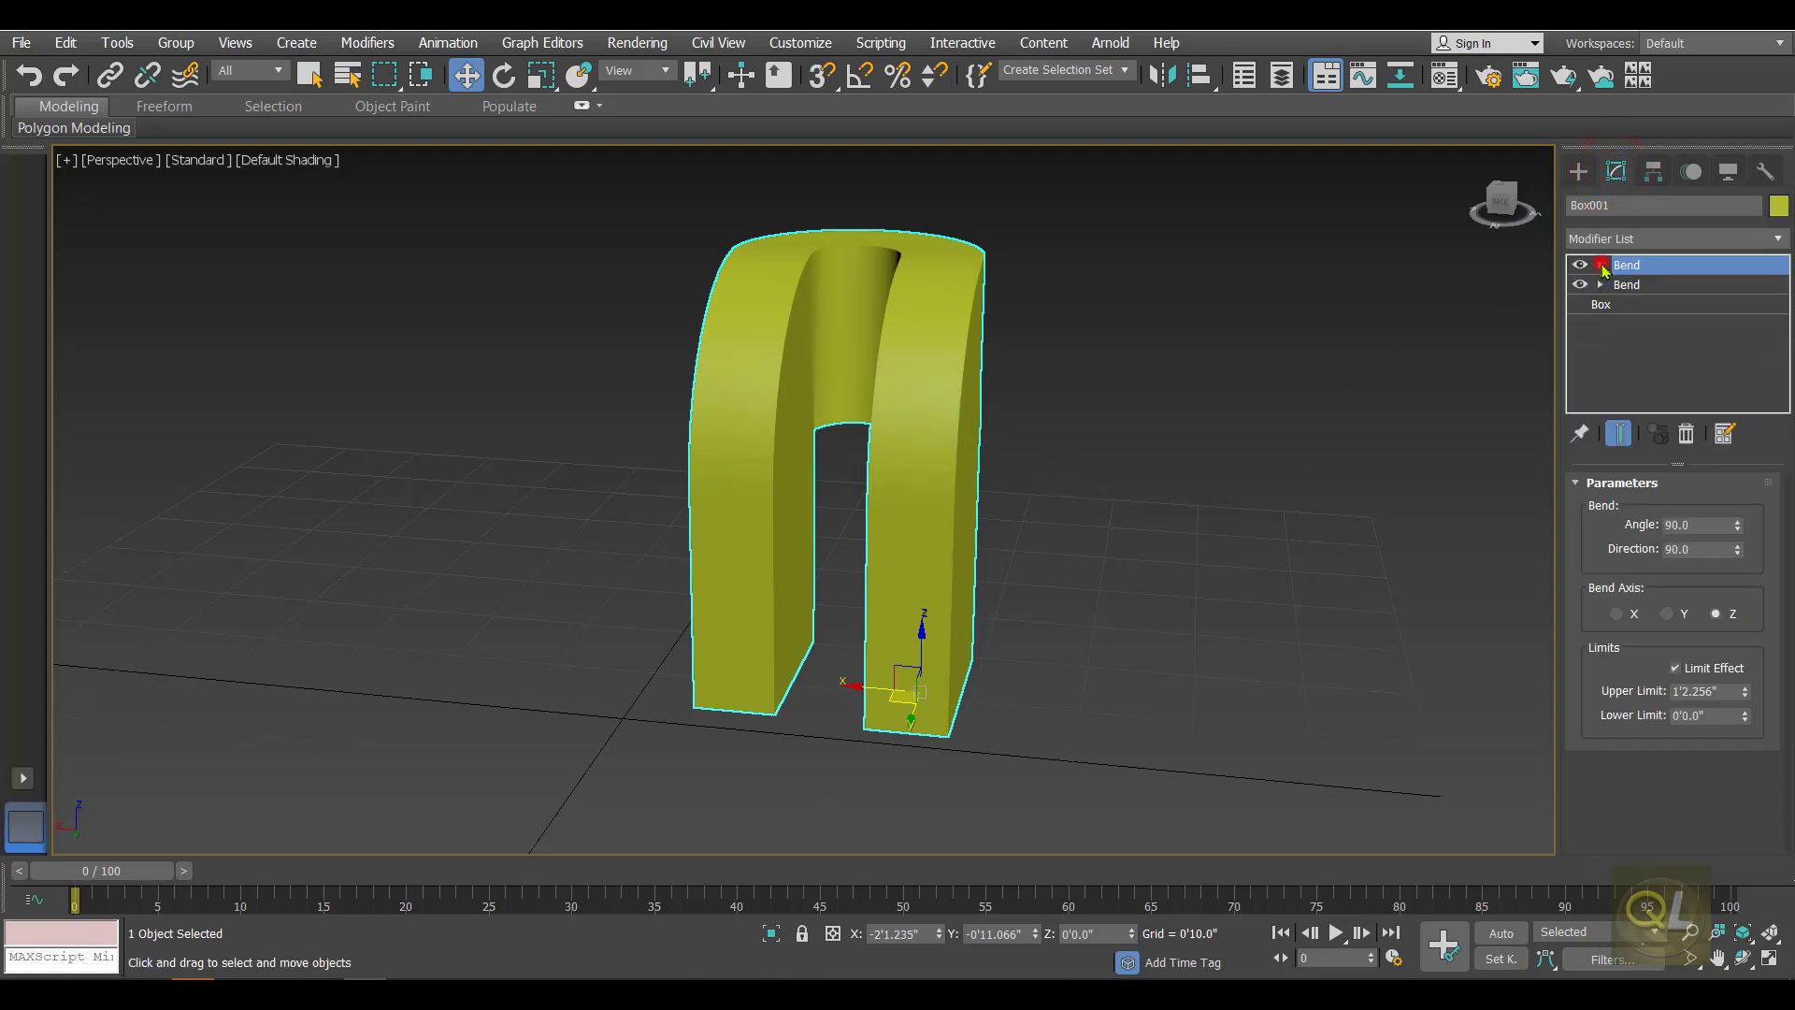
pyautogui.click(1601, 306)
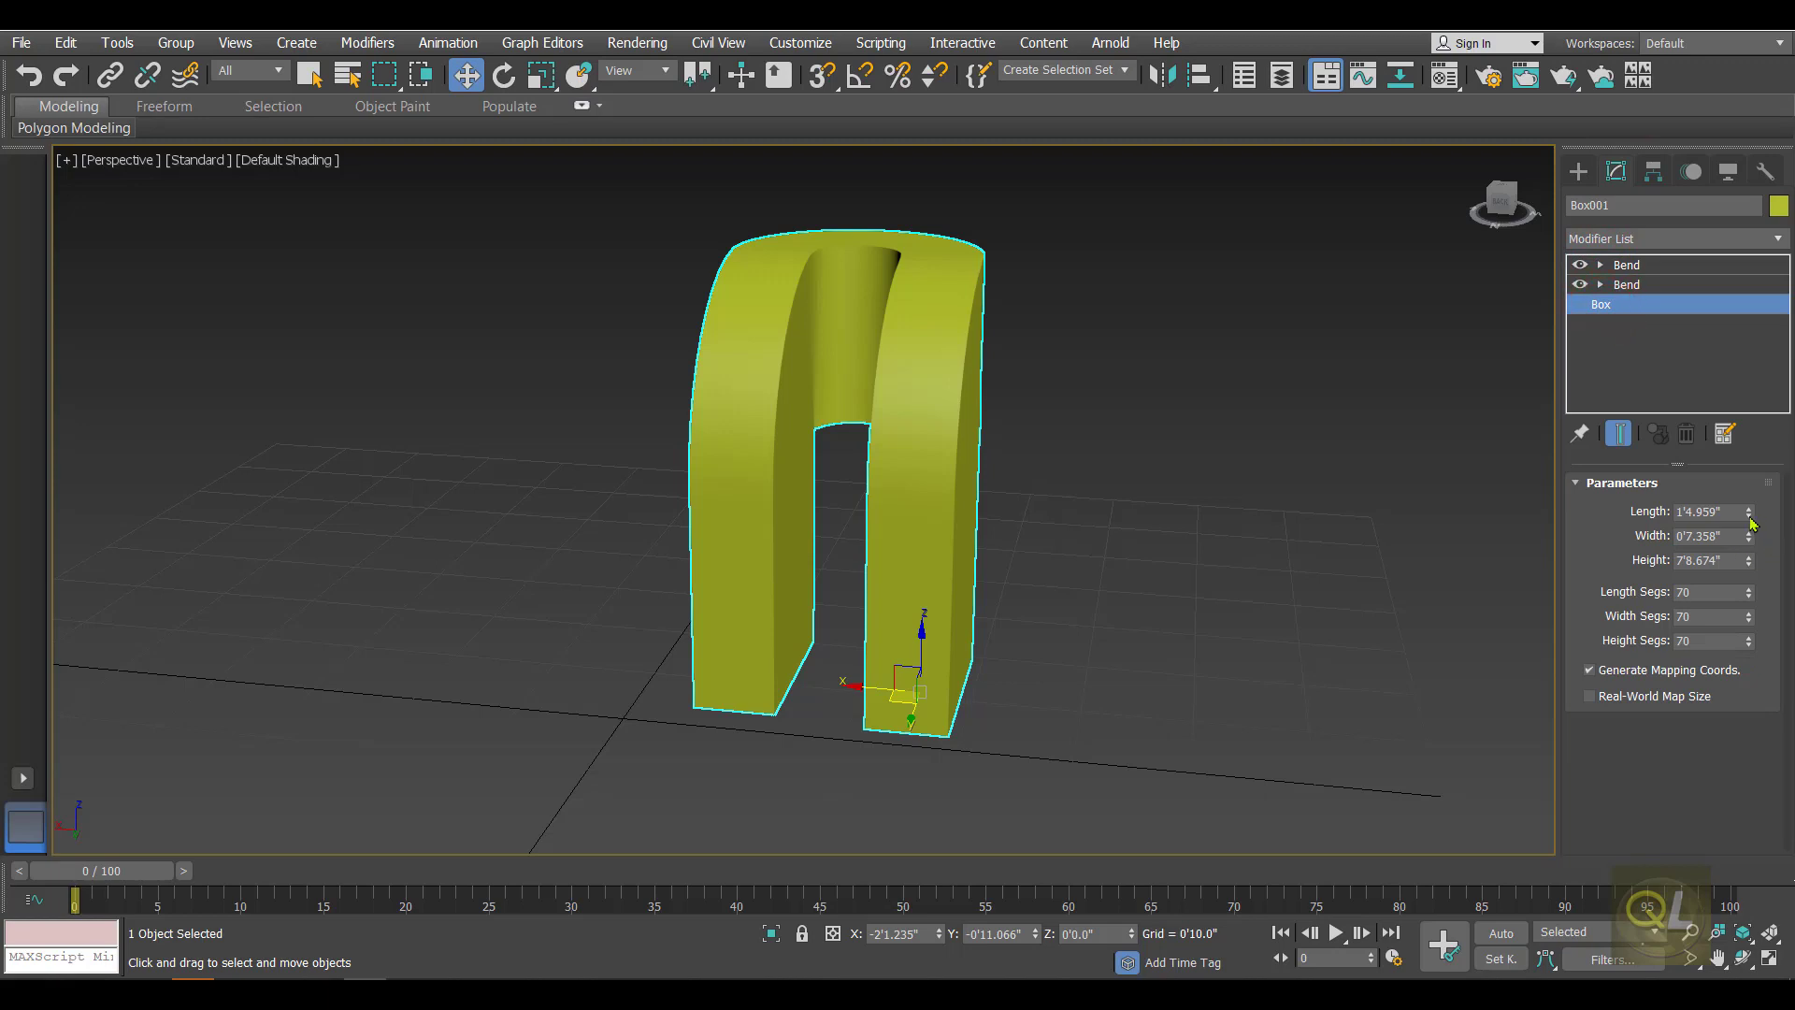
# Step: Reduce the base box to Length 0'3.392" and Width 0'2.649"
pyautogui.moveTo(1748, 516); pyautogui.dragTo(1755, 595)
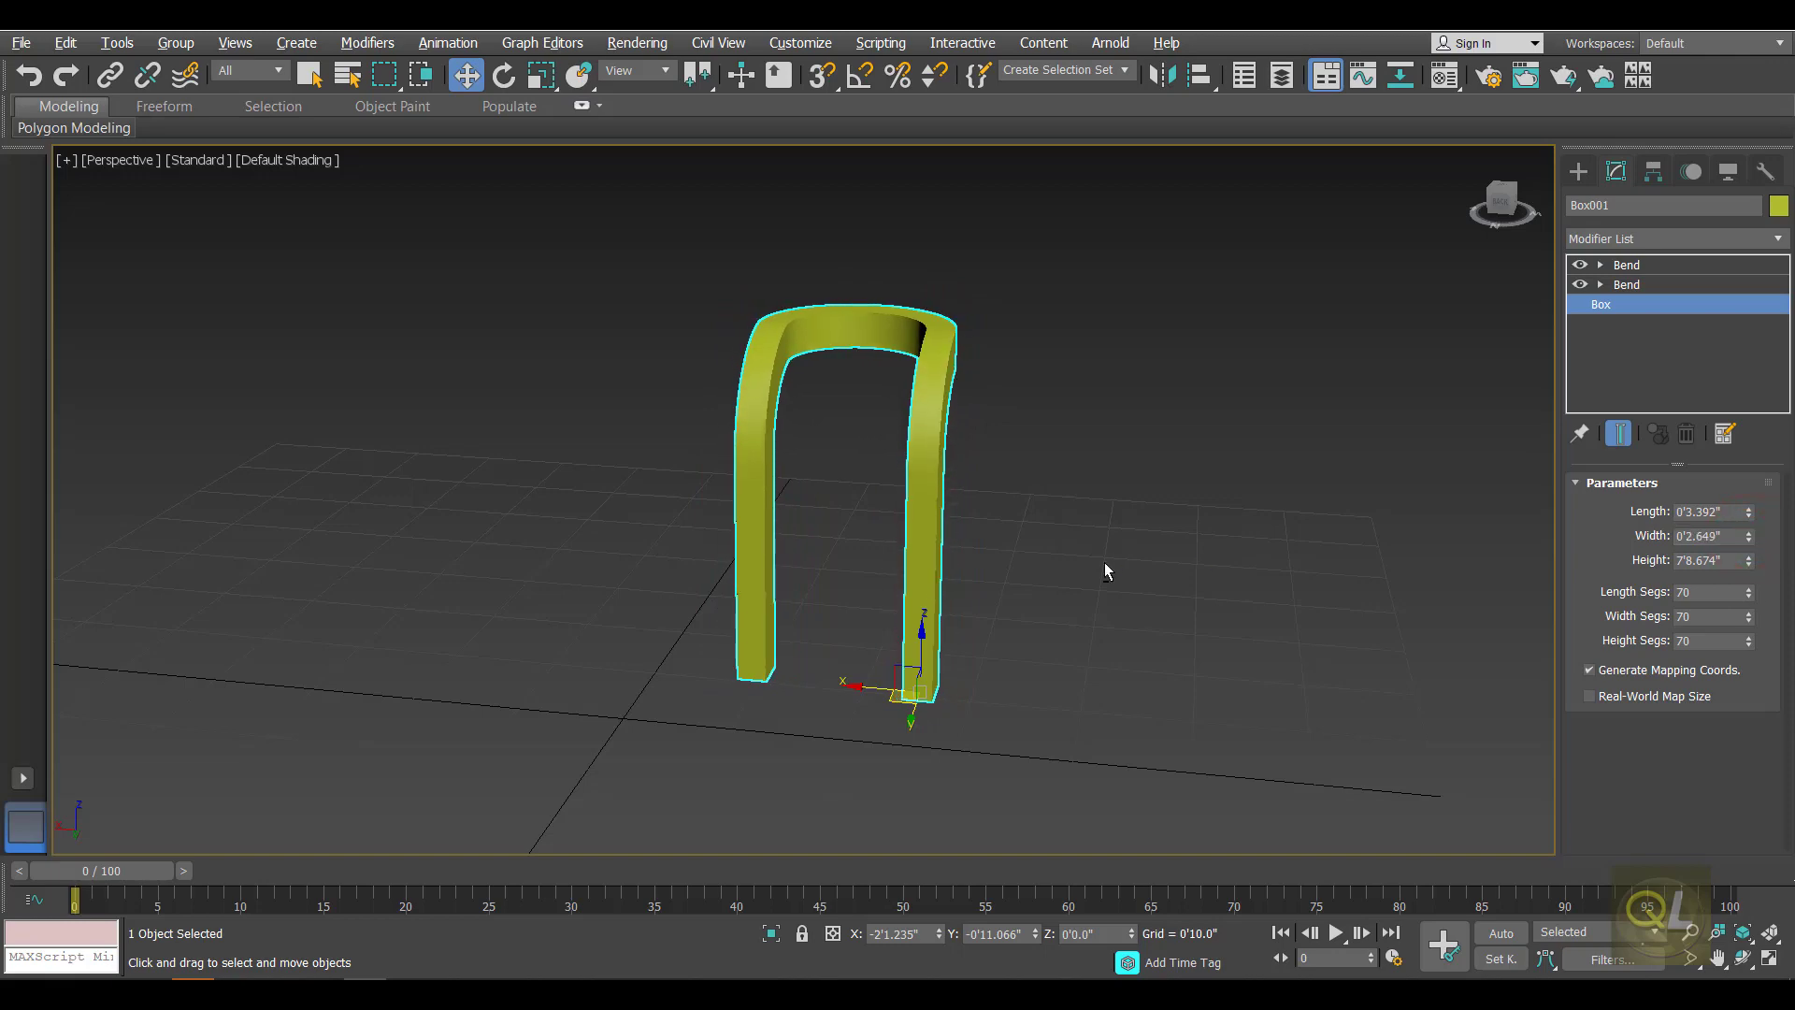
pyautogui.scroll(2, 875, 481)
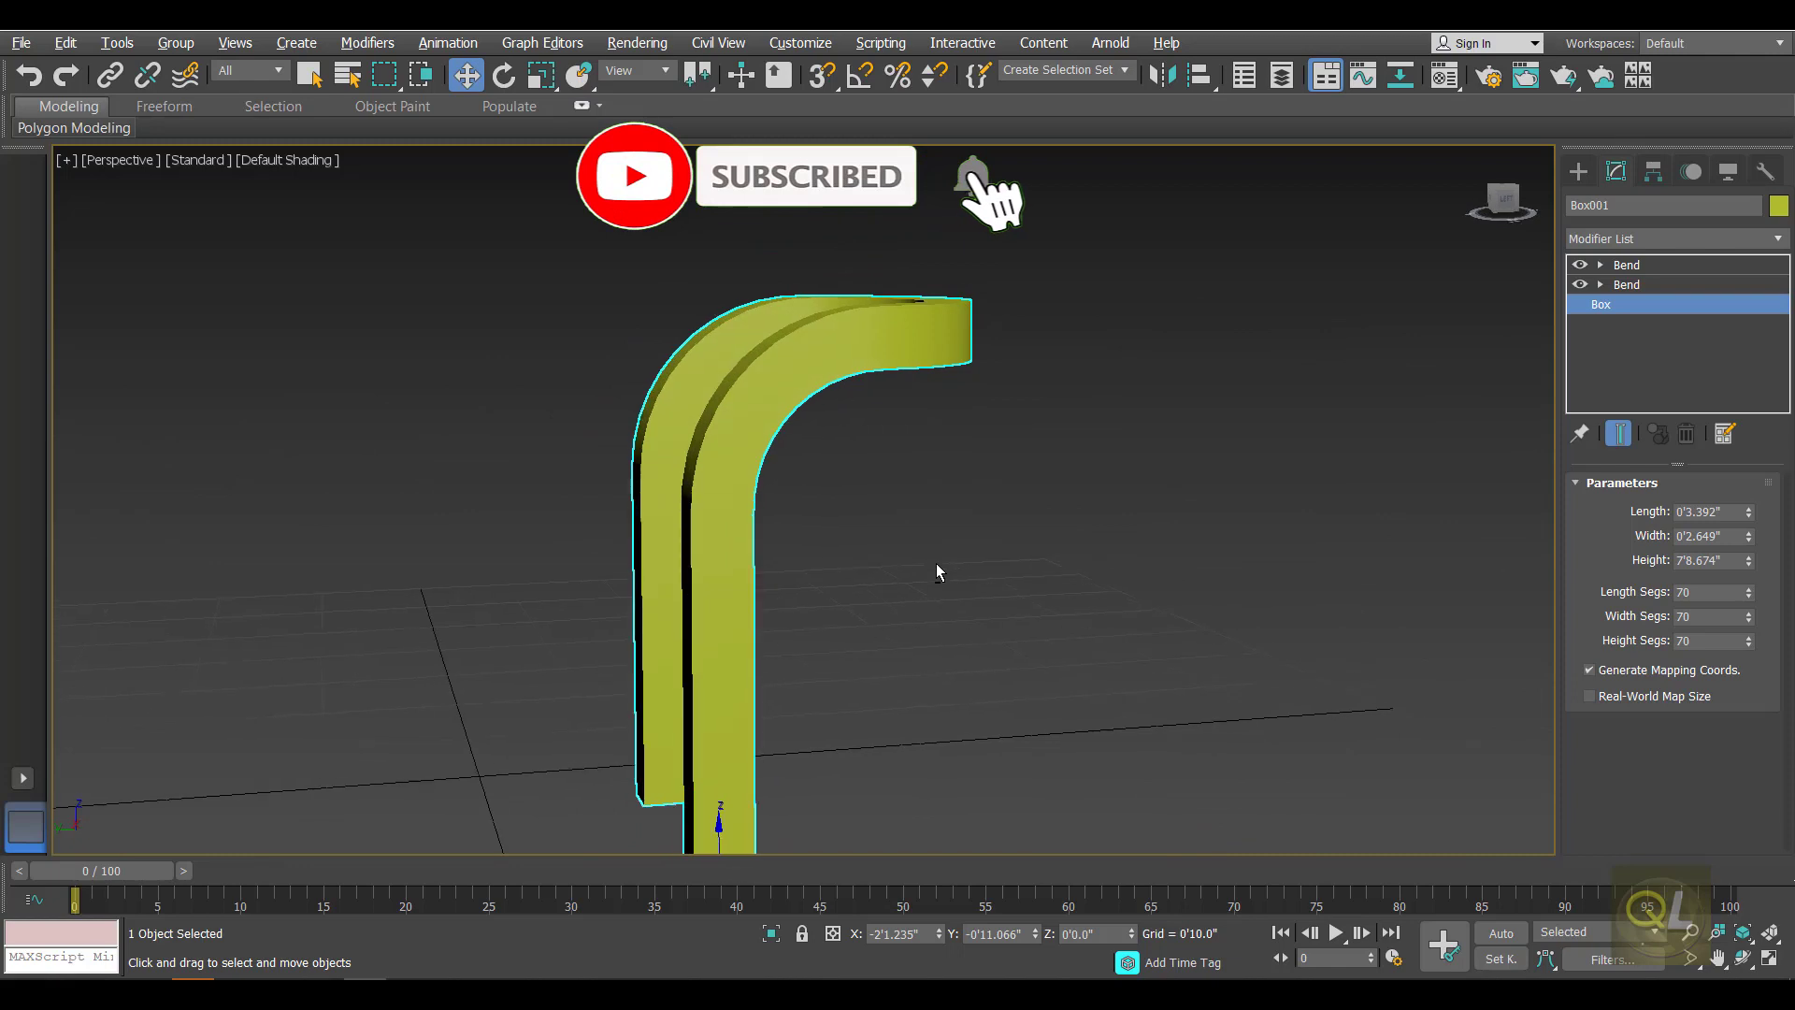
pyautogui.scroll(-2, 938, 489)
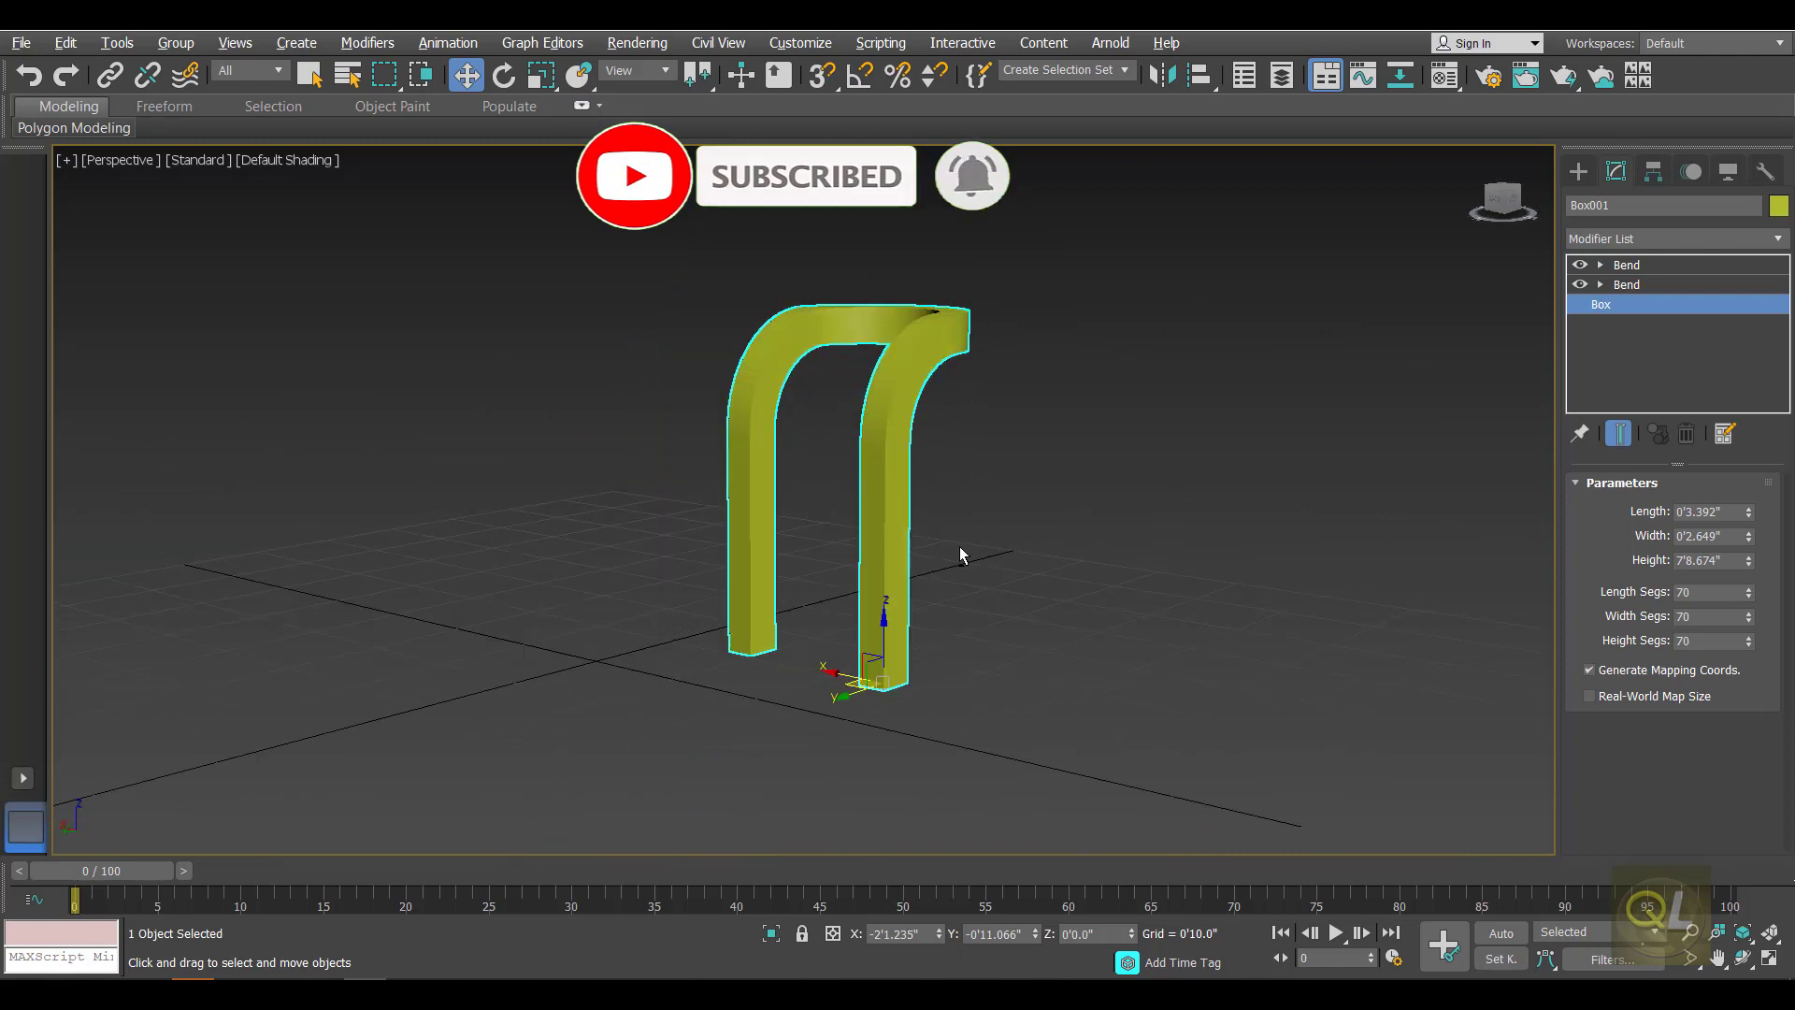